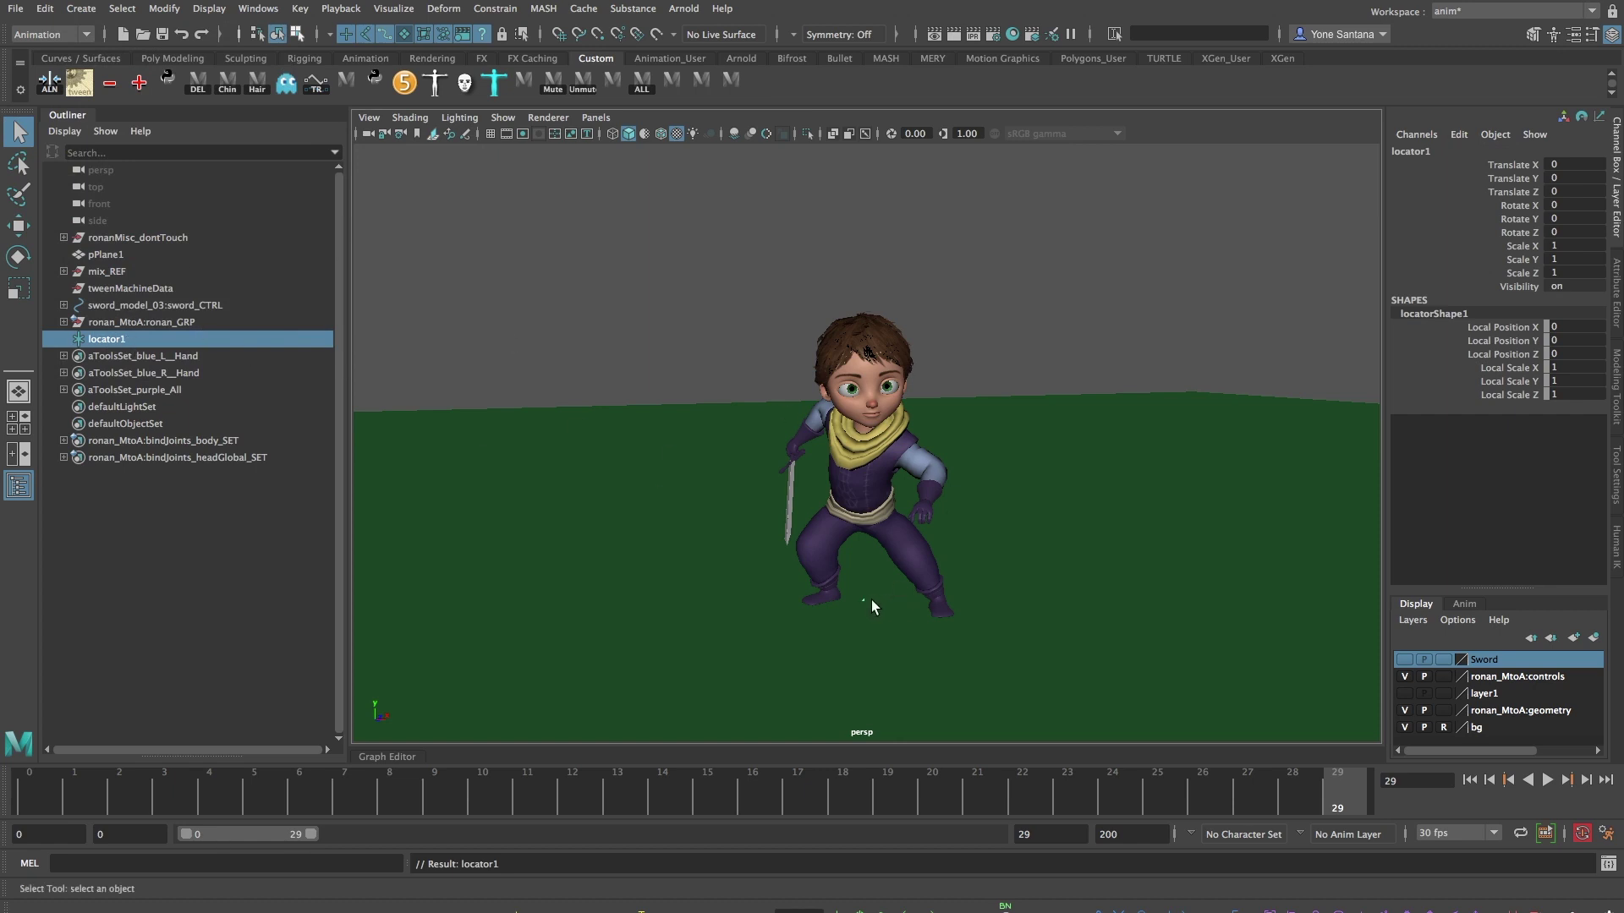
Scale the locator uniformly to about 21.155 and duplicate it twice
{"action": "key", "text": "r"}
{"action": "mouse_move", "coordinate": [920, 634]}
{"action": "left_mouse_down"}
{"action": "mouse_move", "coordinate": [935, 642]}
{"action": "mouse_move", "coordinate": [922, 630]}
{"action": "left_mouse_up"}
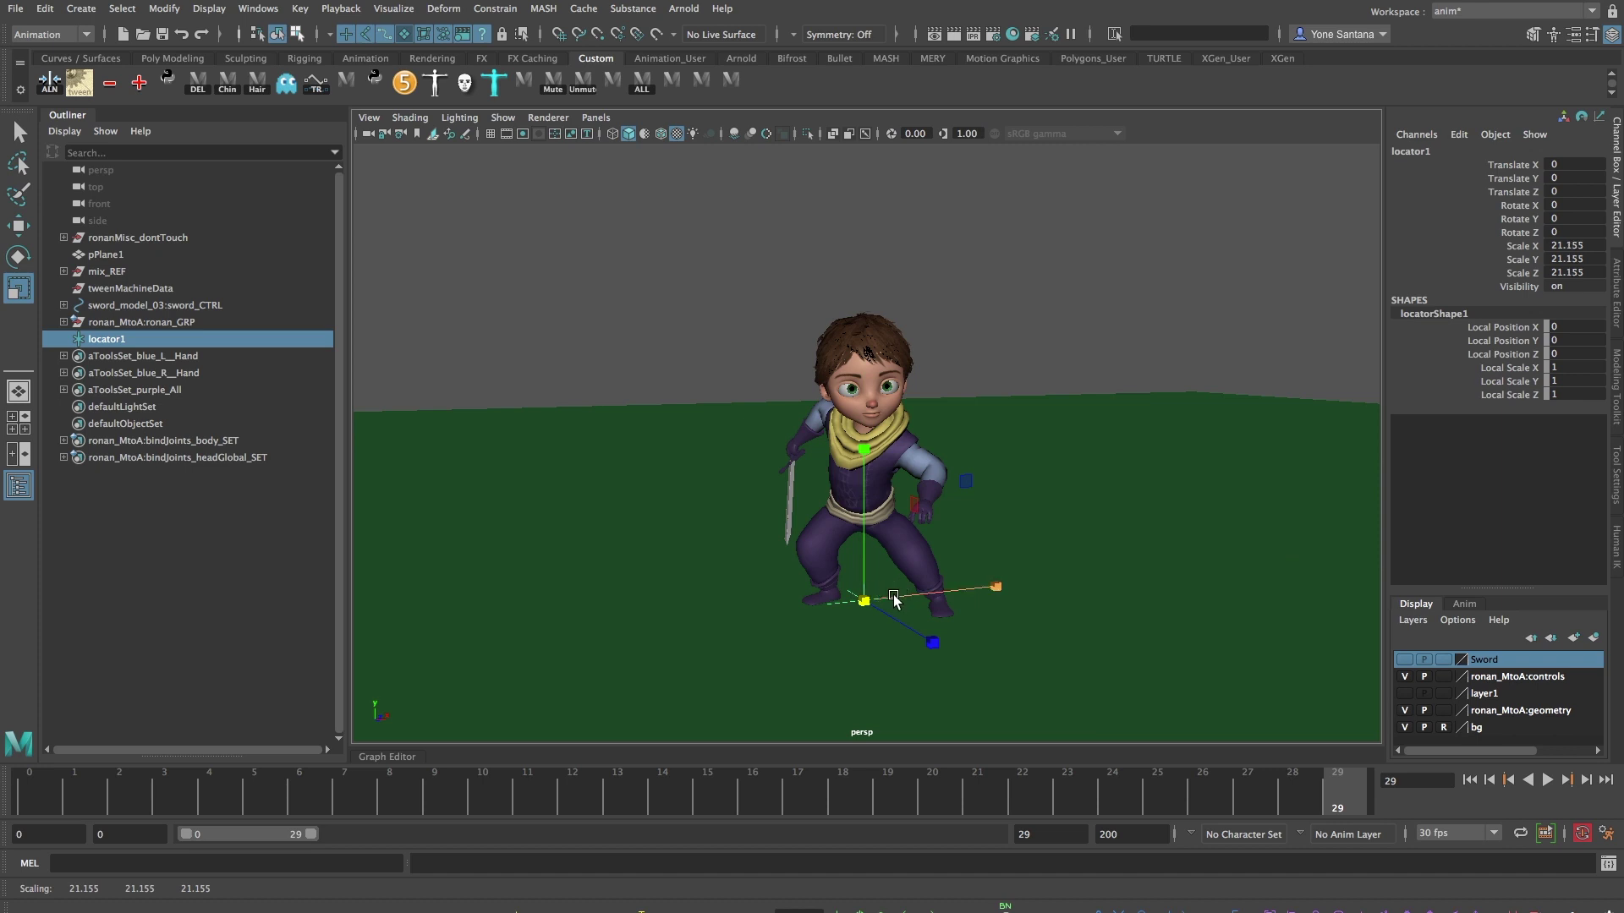
{"action": "key", "text": "q"}
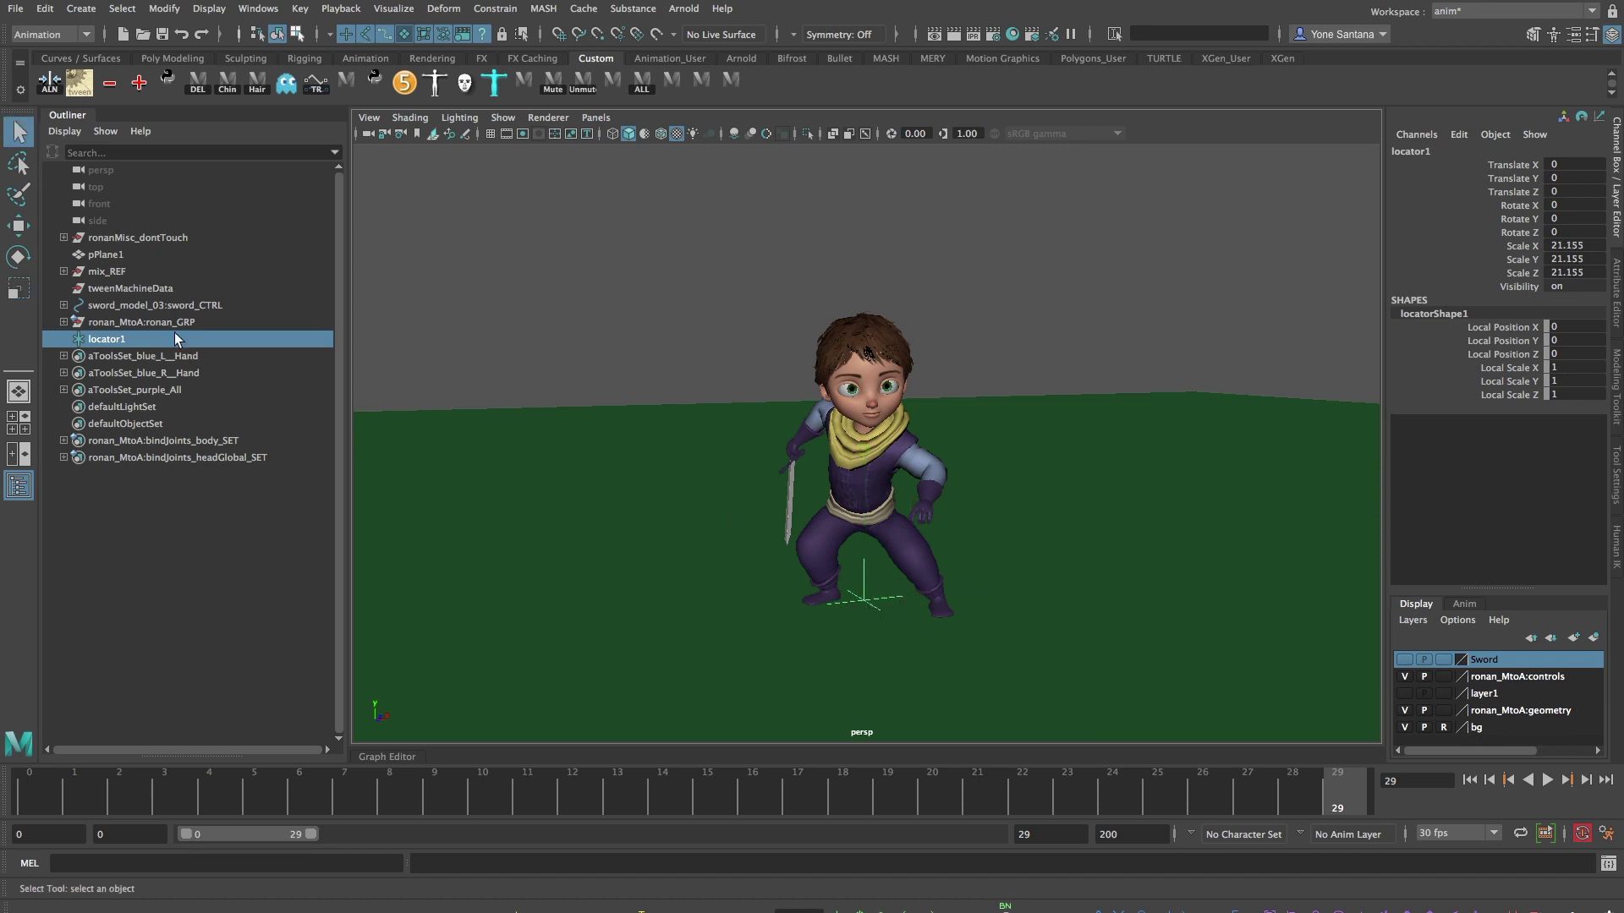
{"action": "key", "text": "ctrl+d"}
{"action": "key", "text": "ctrl+d"}
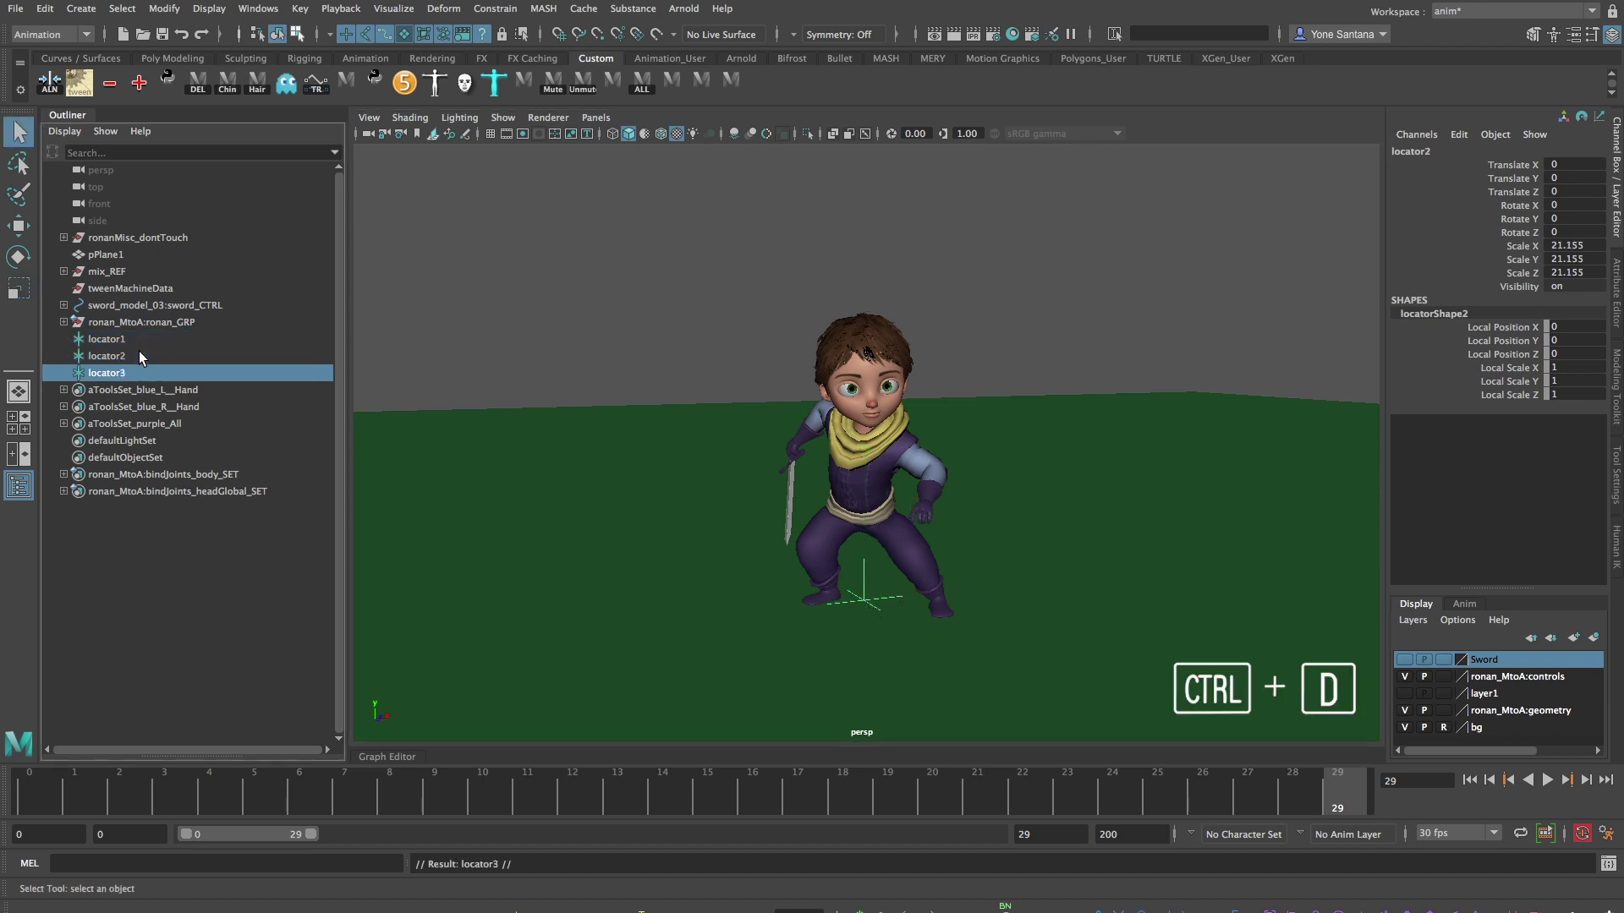
Rename the three locators sword_tip, position_LOC and orient_LOC
{"action": "left_click", "coordinate": [114, 338]}
{"action": "double_click", "coordinate": [113, 338]}
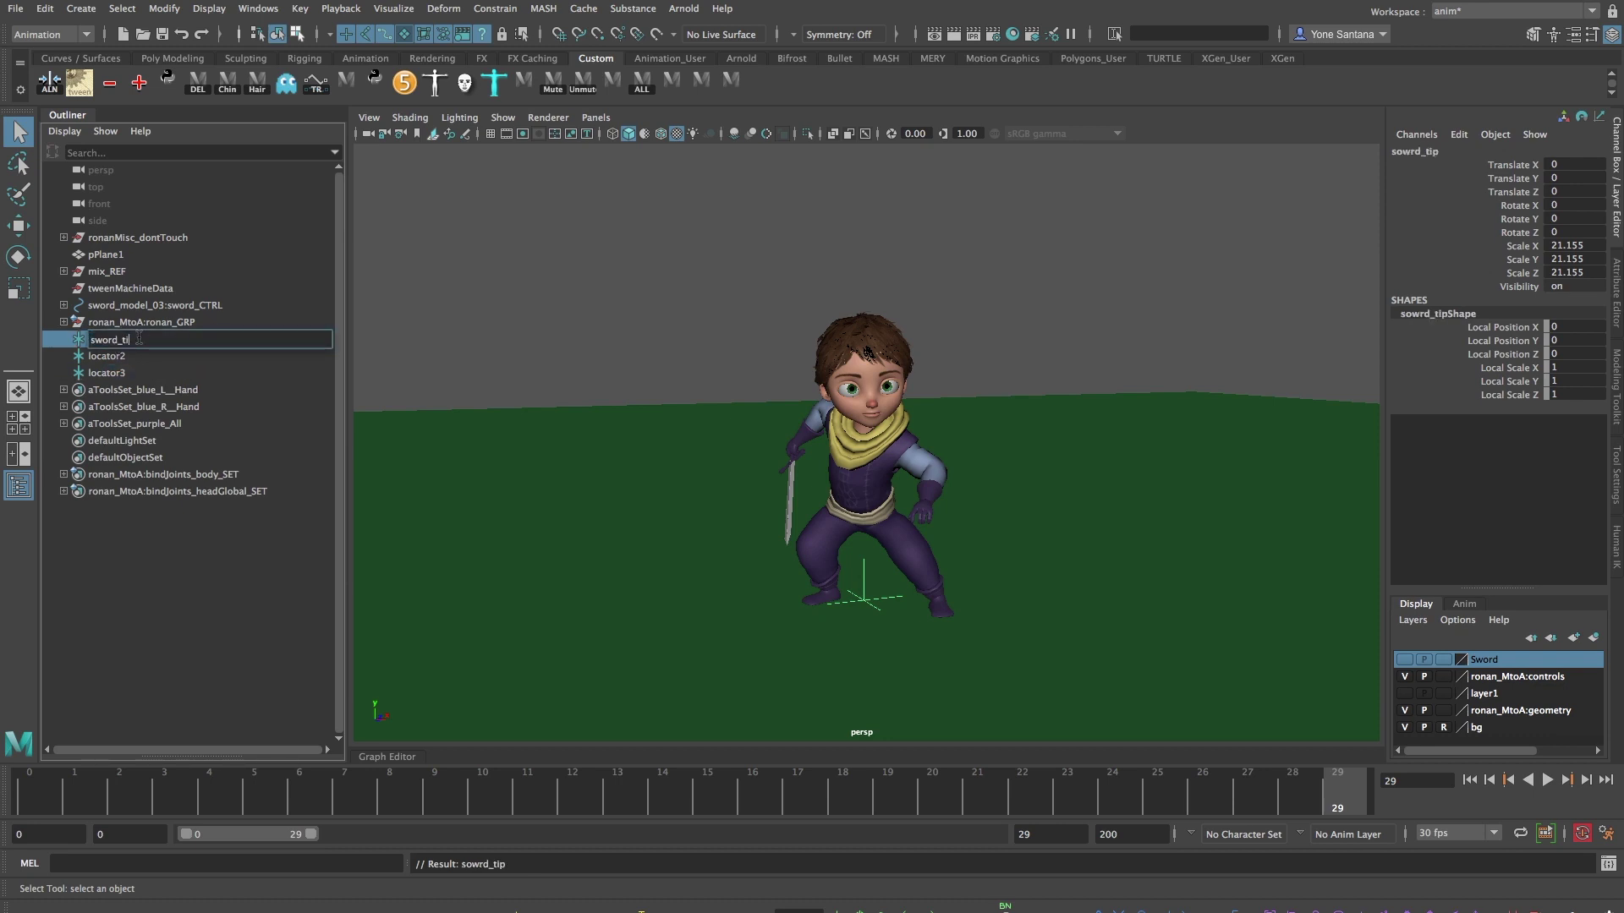
{"action": "key", "text": "Return"}
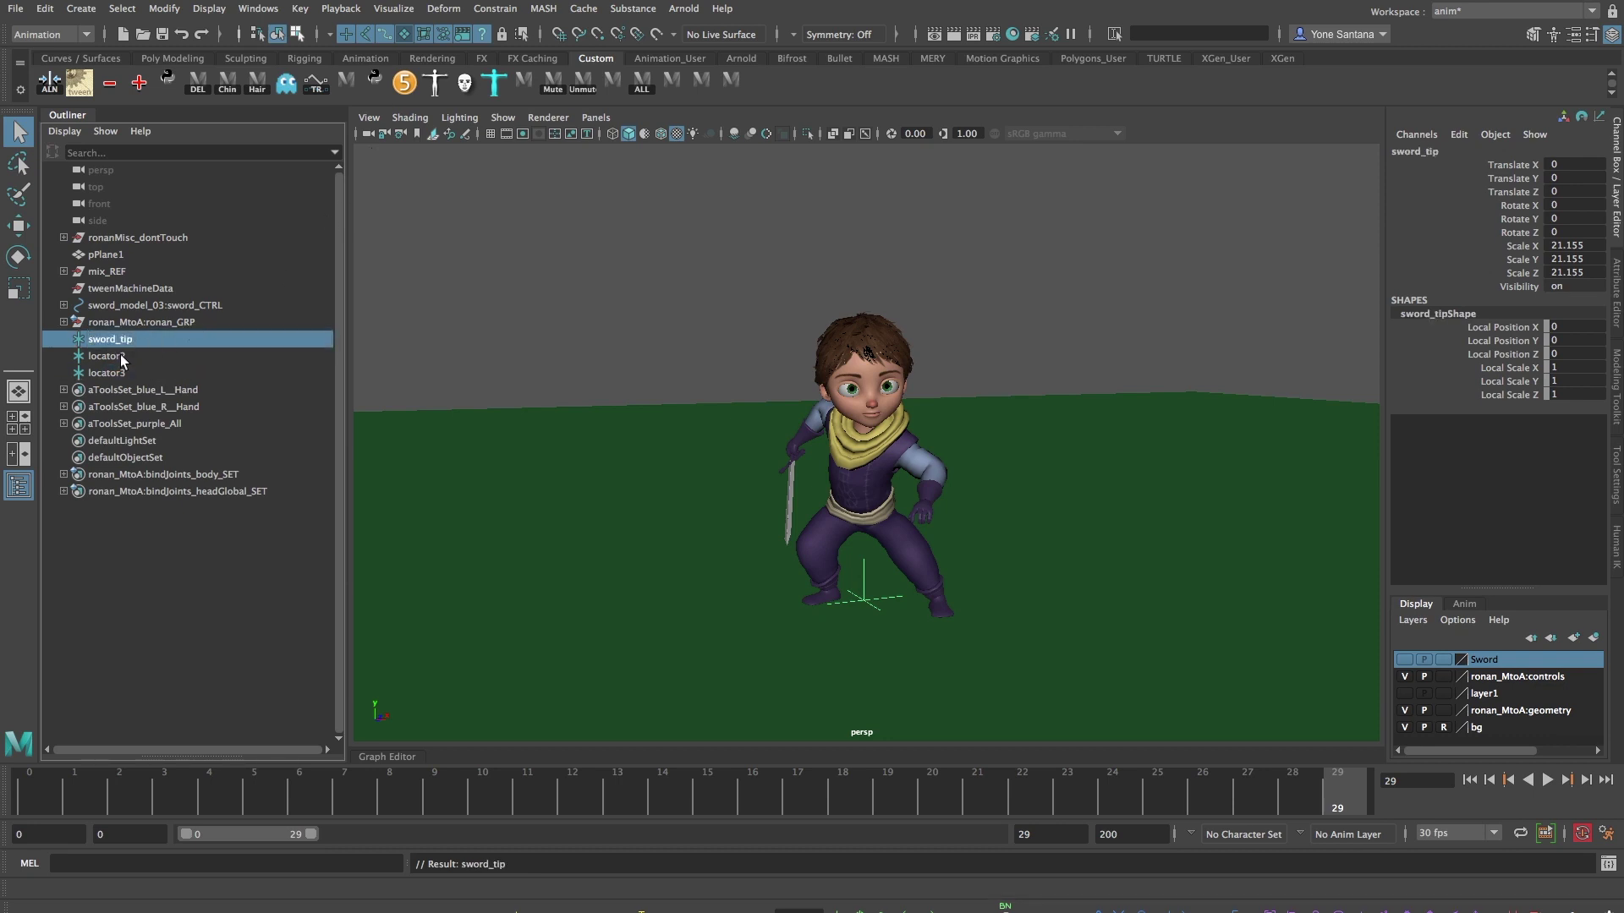
{"action": "left_click", "coordinate": [119, 356]}
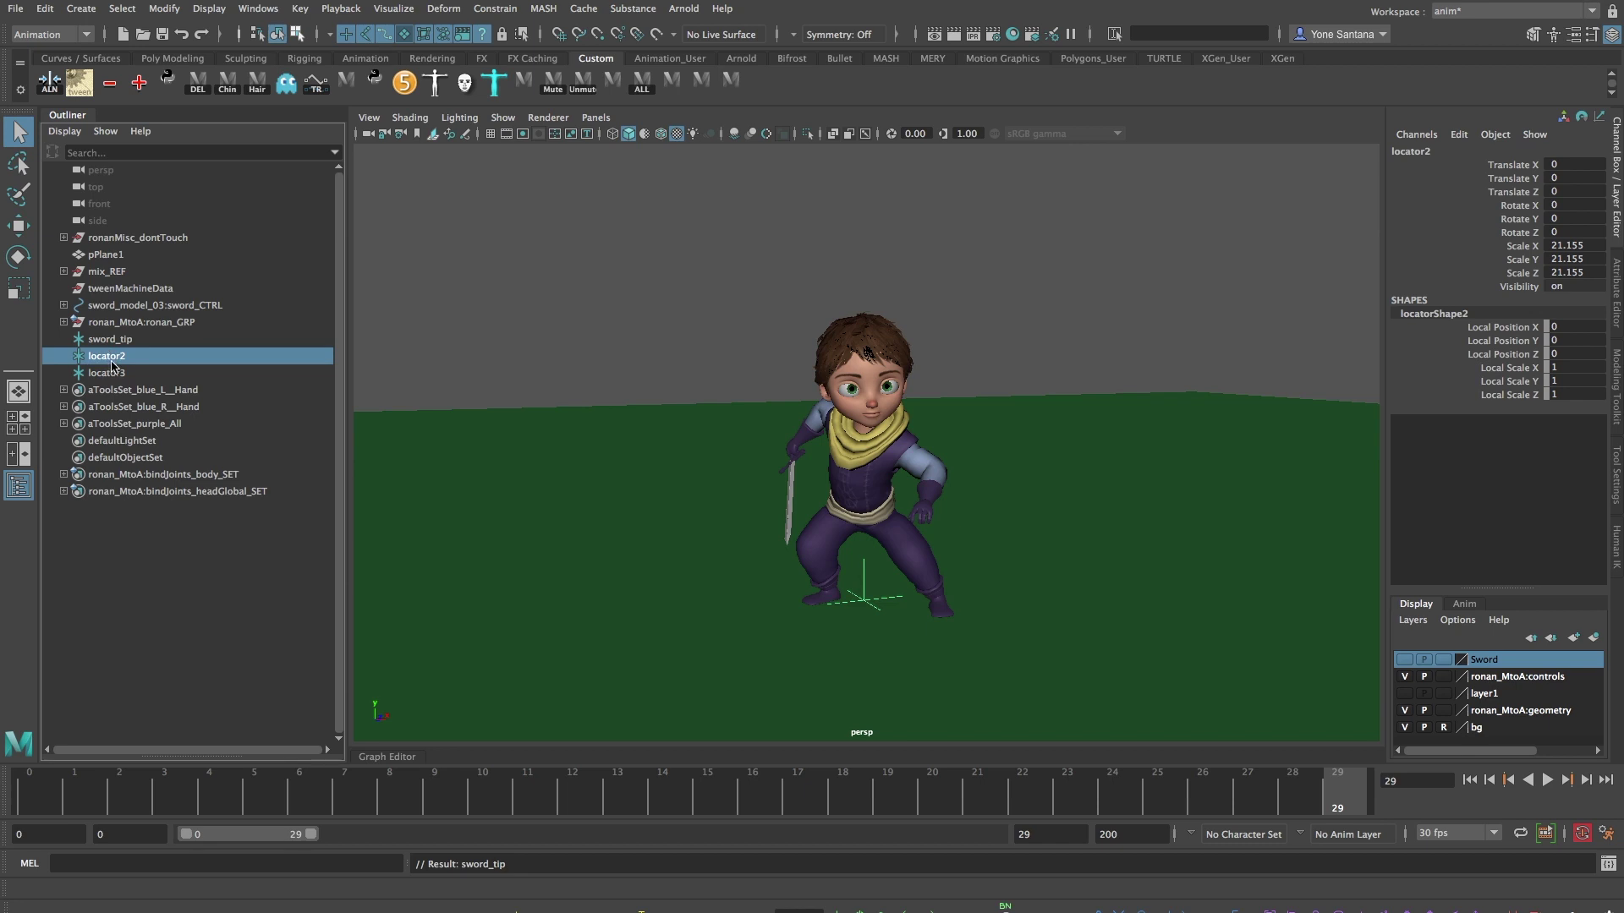
{"action": "double_click", "coordinate": [102, 356]}
{"action": "type", "text": "position_LOC"}
{"action": "key", "text": "Return"}
{"action": "double_click", "coordinate": [111, 374]}
{"action": "type", "text": "orient_LOC"}
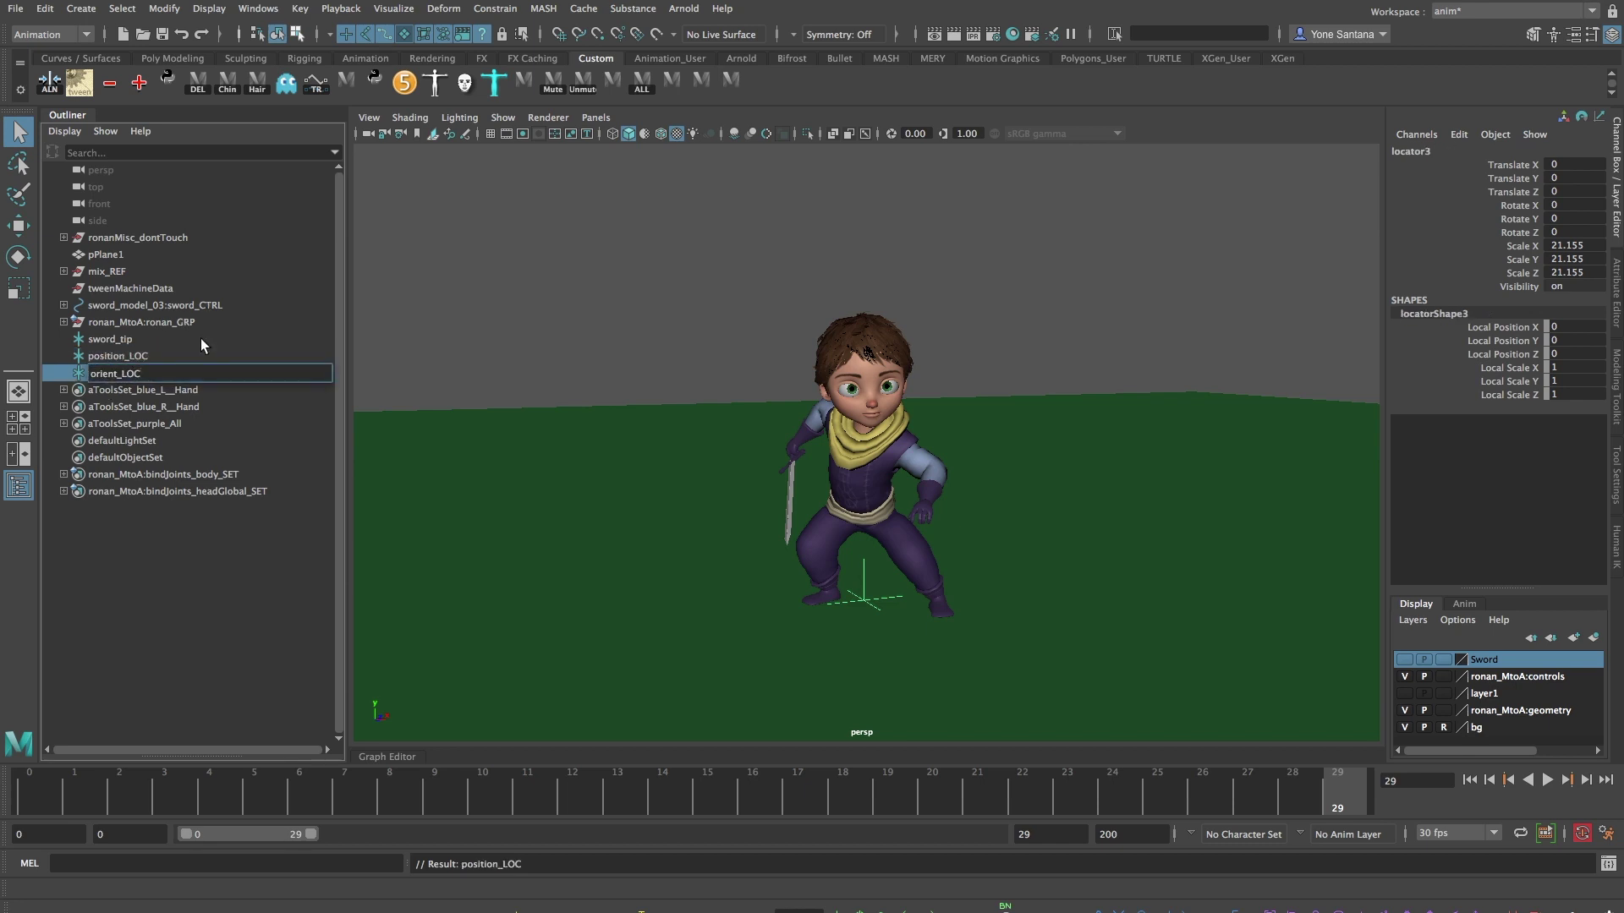
{"action": "key", "text": "Return"}
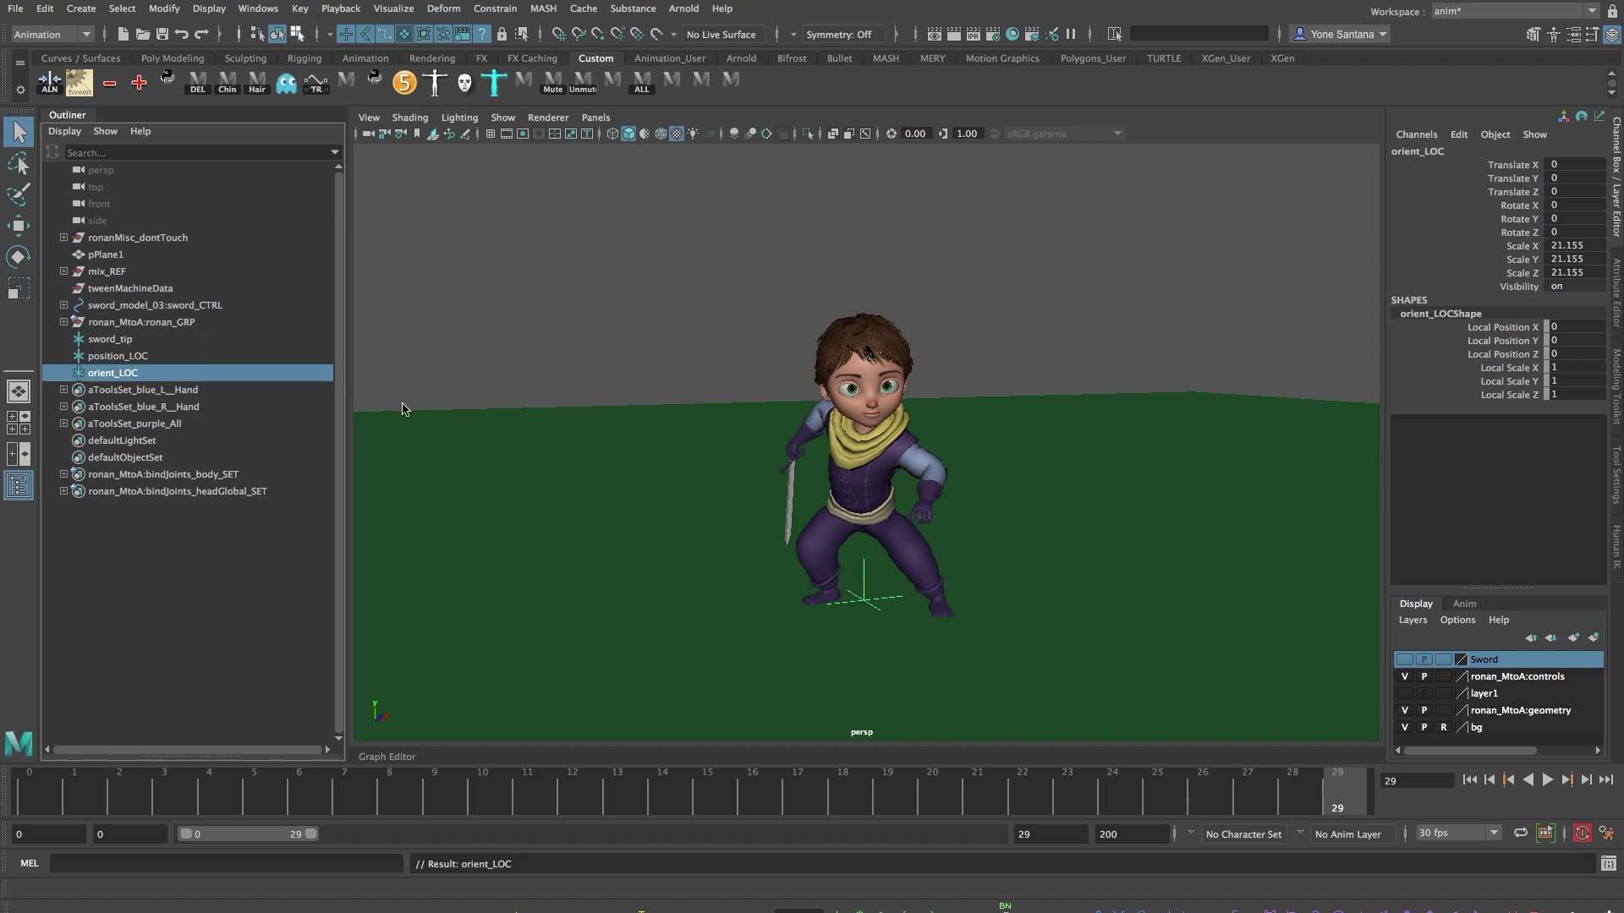
Move the sword_tip locator onto the tip of the sword with point snapping, then turn point snapping off
{"action": "left_click", "coordinate": [110, 340]}
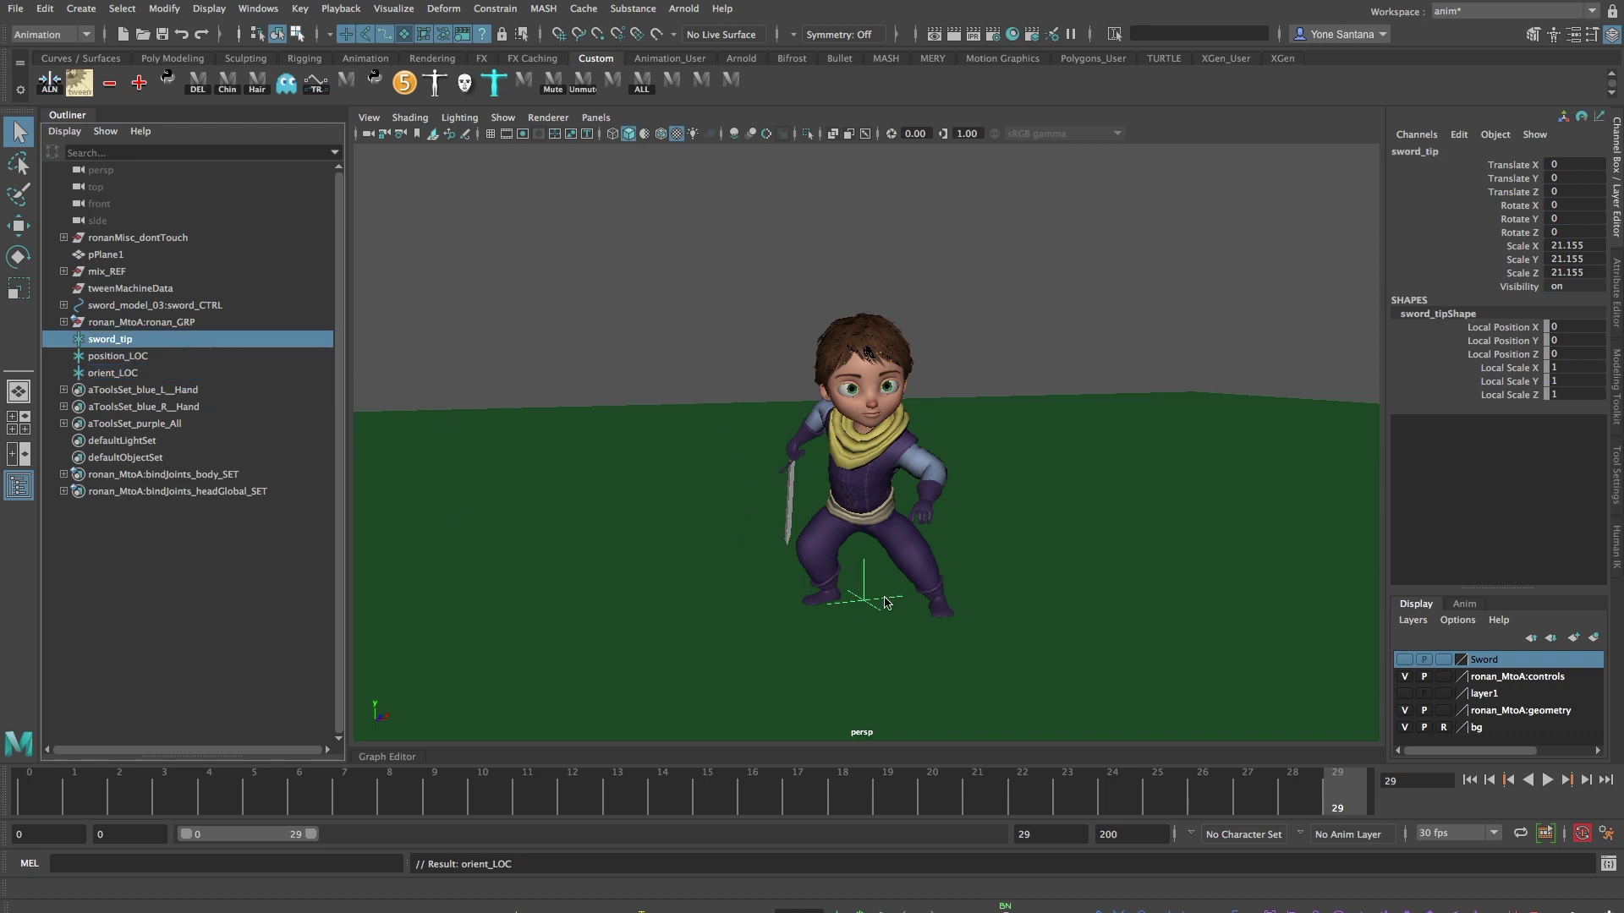
{"action": "key", "text": "v"}
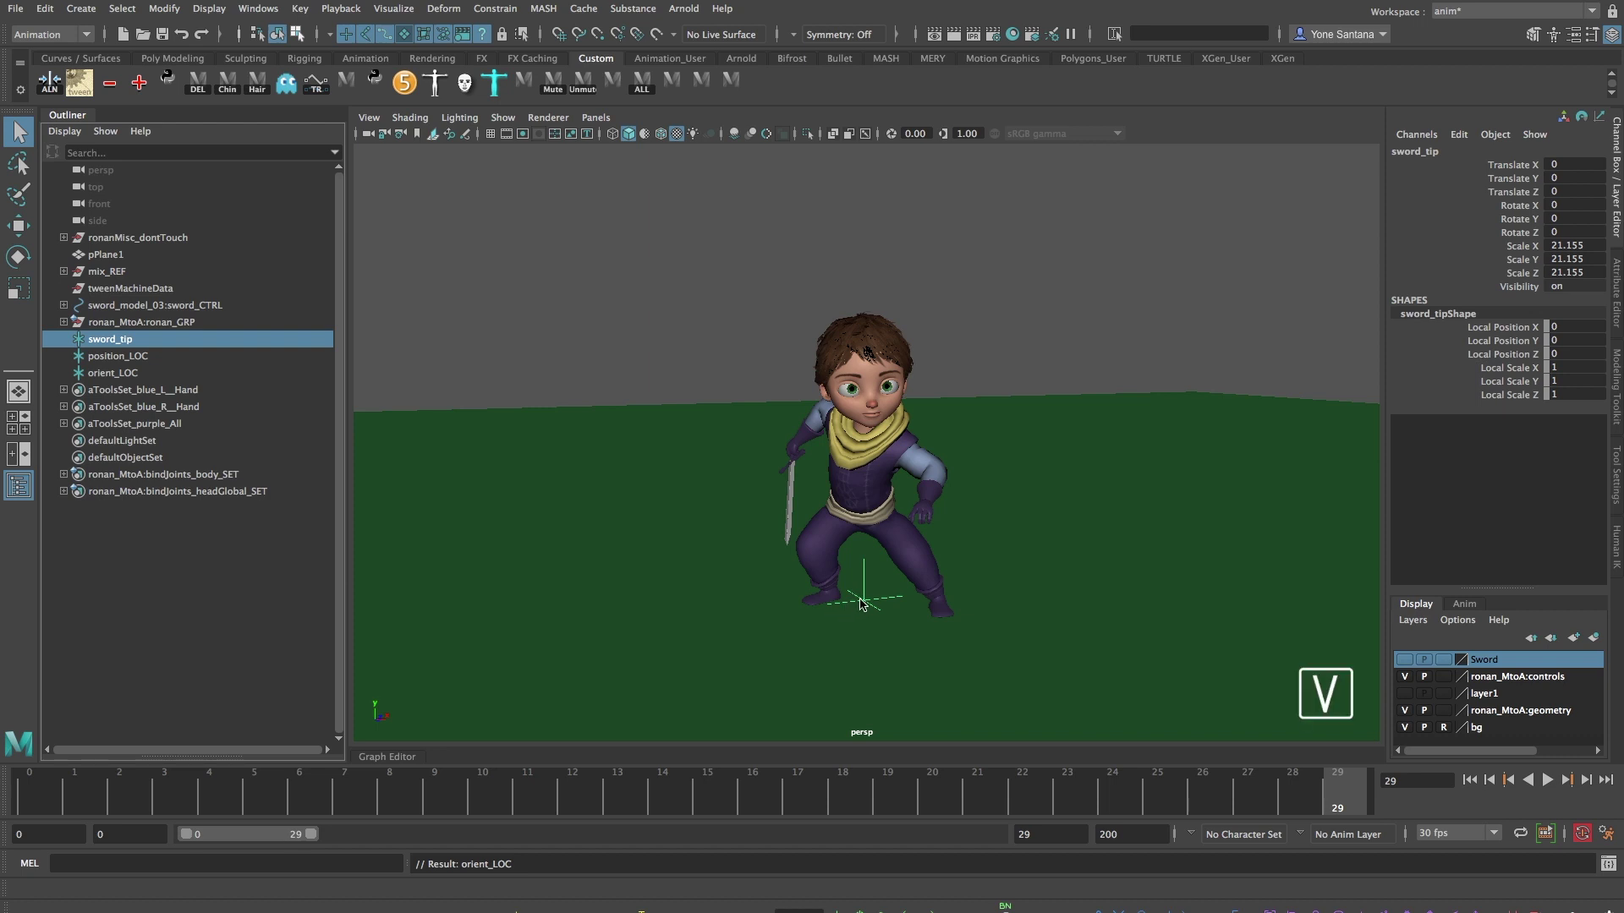
{"action": "key", "text": "v"}
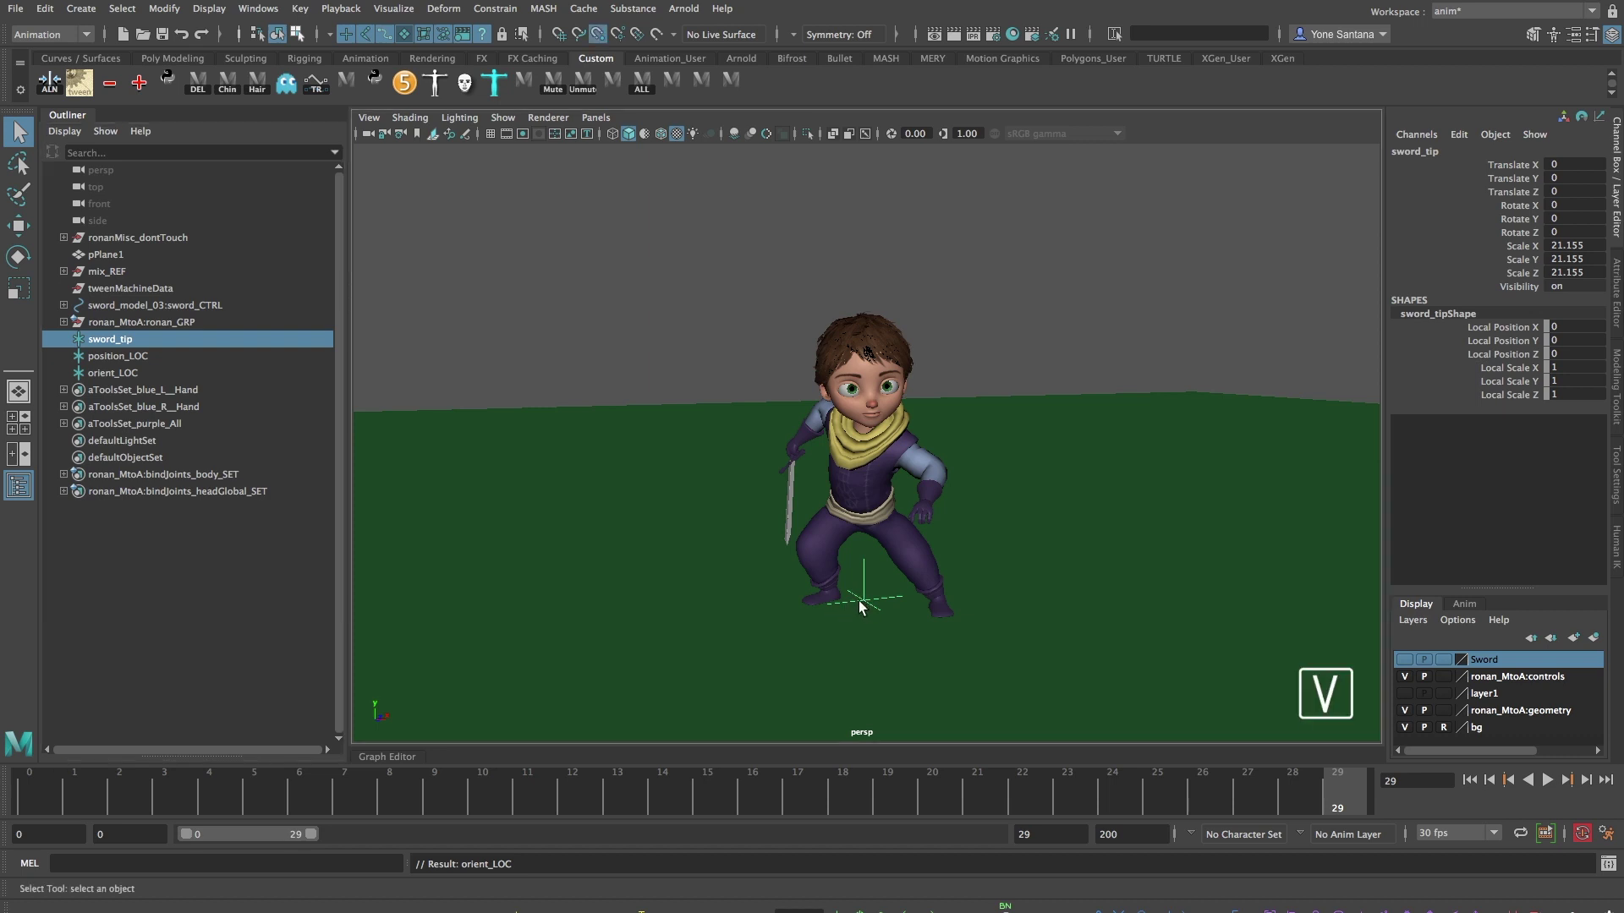
{"action": "key", "text": "w"}
{"action": "left_click_drag", "start_coordinate": [861, 603], "coordinate": [787, 546]}
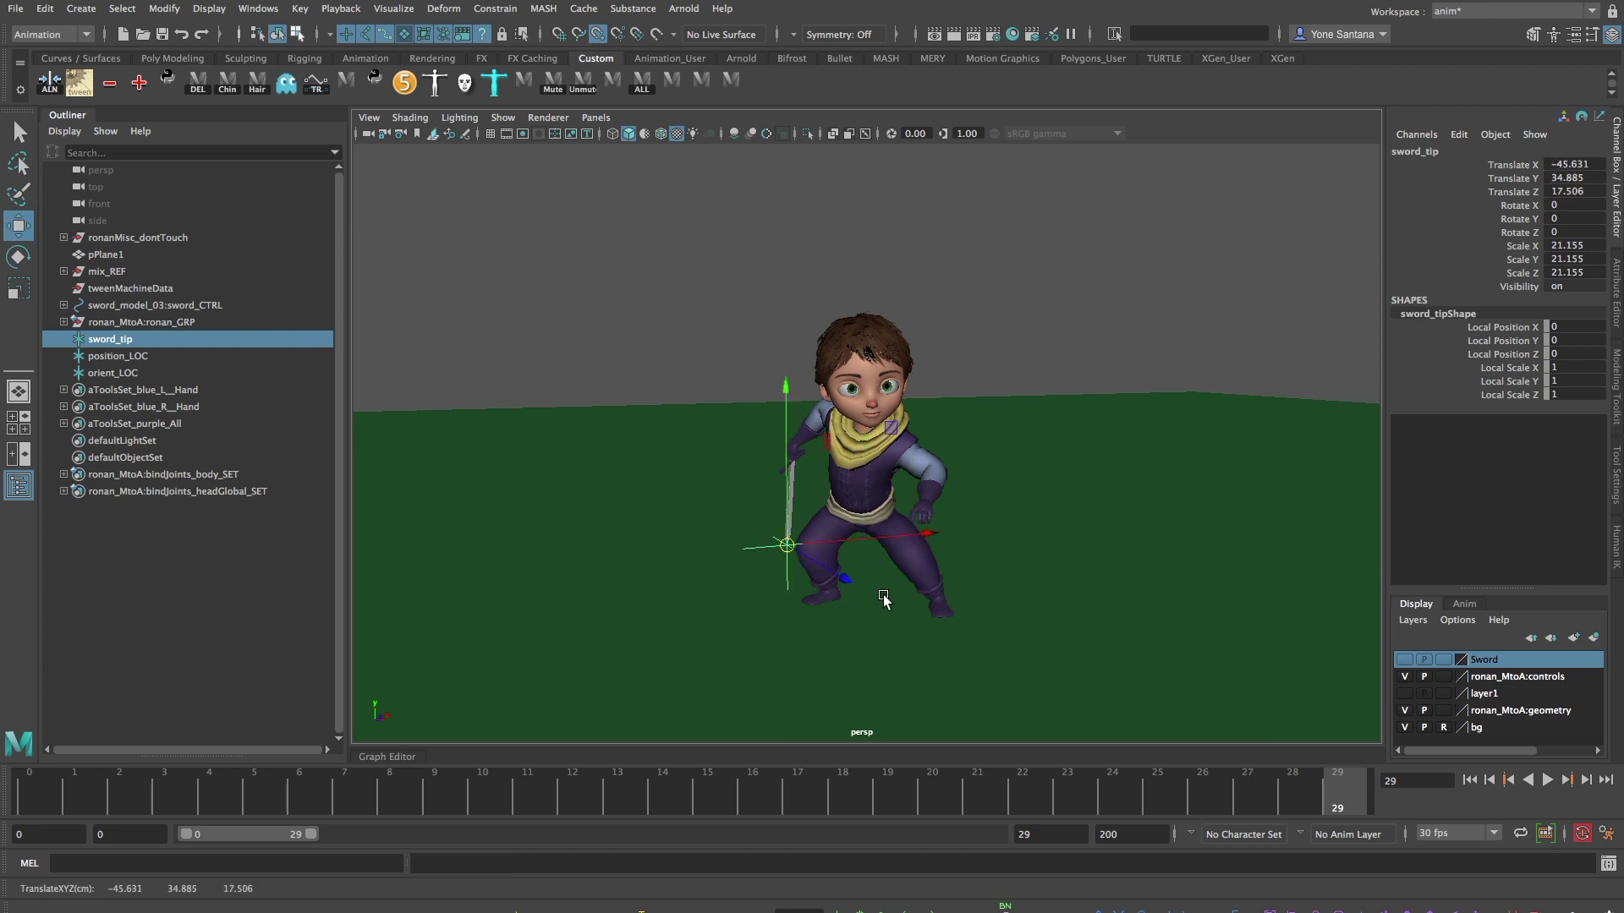
{"action": "left_click", "coordinate": [598, 37]}
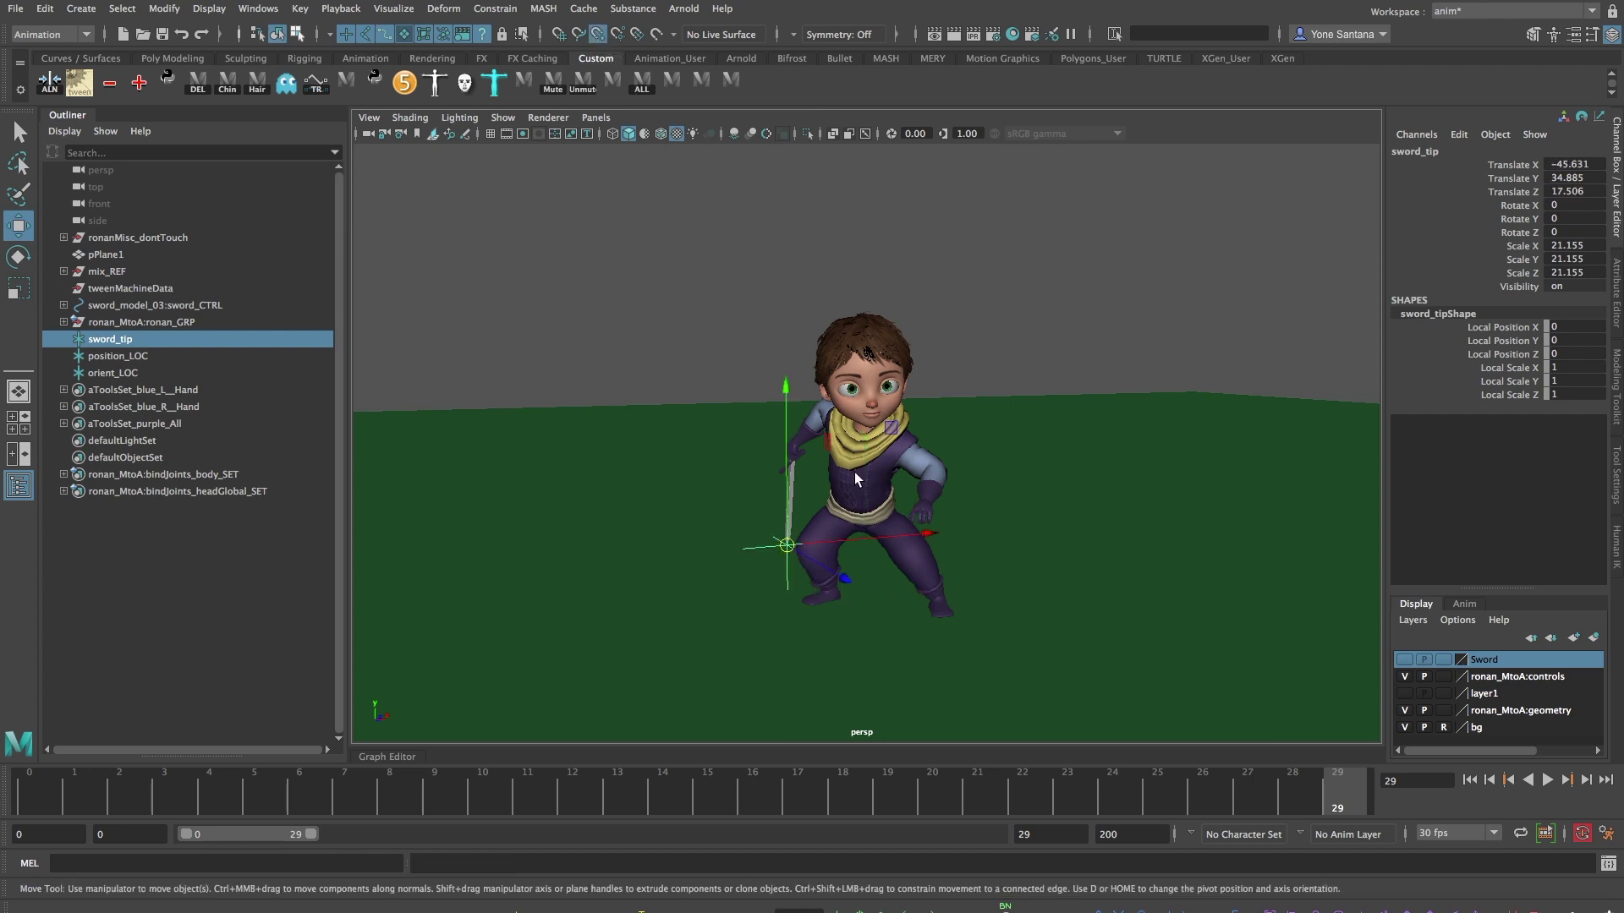
{"action": "left_click", "coordinate": [598, 36]}
Parent-constrain the sword_tip locator to the right hand IK control with Maintain offset on and all axes constrained
{"action": "left_click_drag", "start_coordinate": [769, 606], "coordinate": [844, 565], "text": "alt"}
{"action": "right_click_drag", "start_coordinate": [844, 565], "coordinate": [999, 612], "text": "alt"}
{"action": "middle_click_drag", "start_coordinate": [909, 582], "coordinate": [963, 550], "text": "alt"}
{"action": "right_click_drag", "start_coordinate": [941, 550], "coordinate": [983, 550], "text": "alt"}
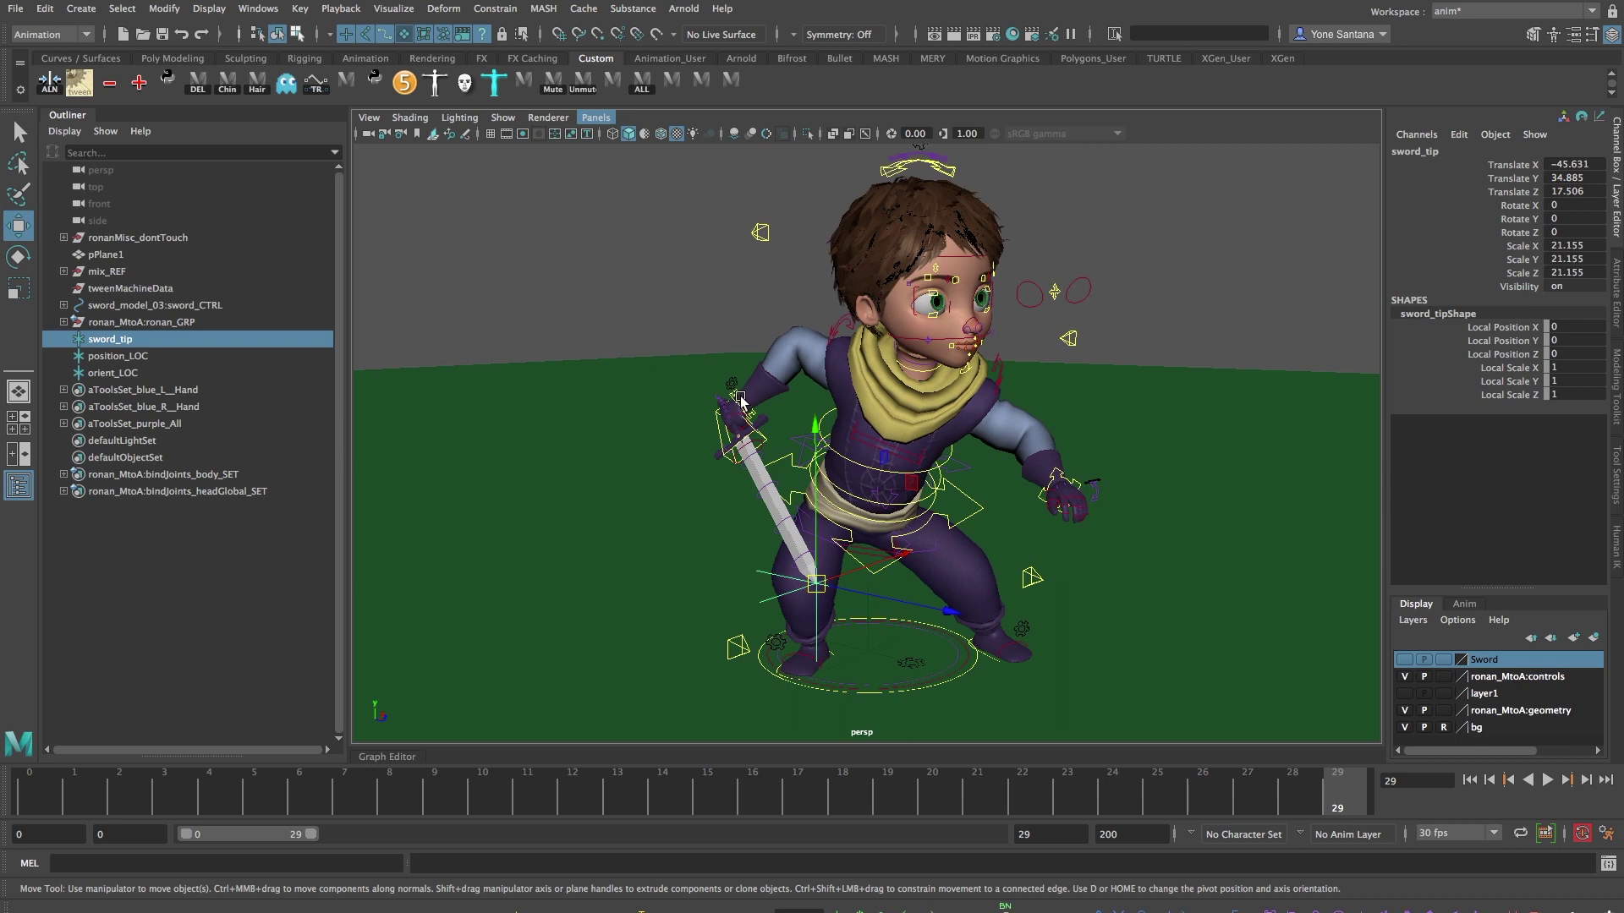
{"action": "left_click", "coordinate": [768, 408]}
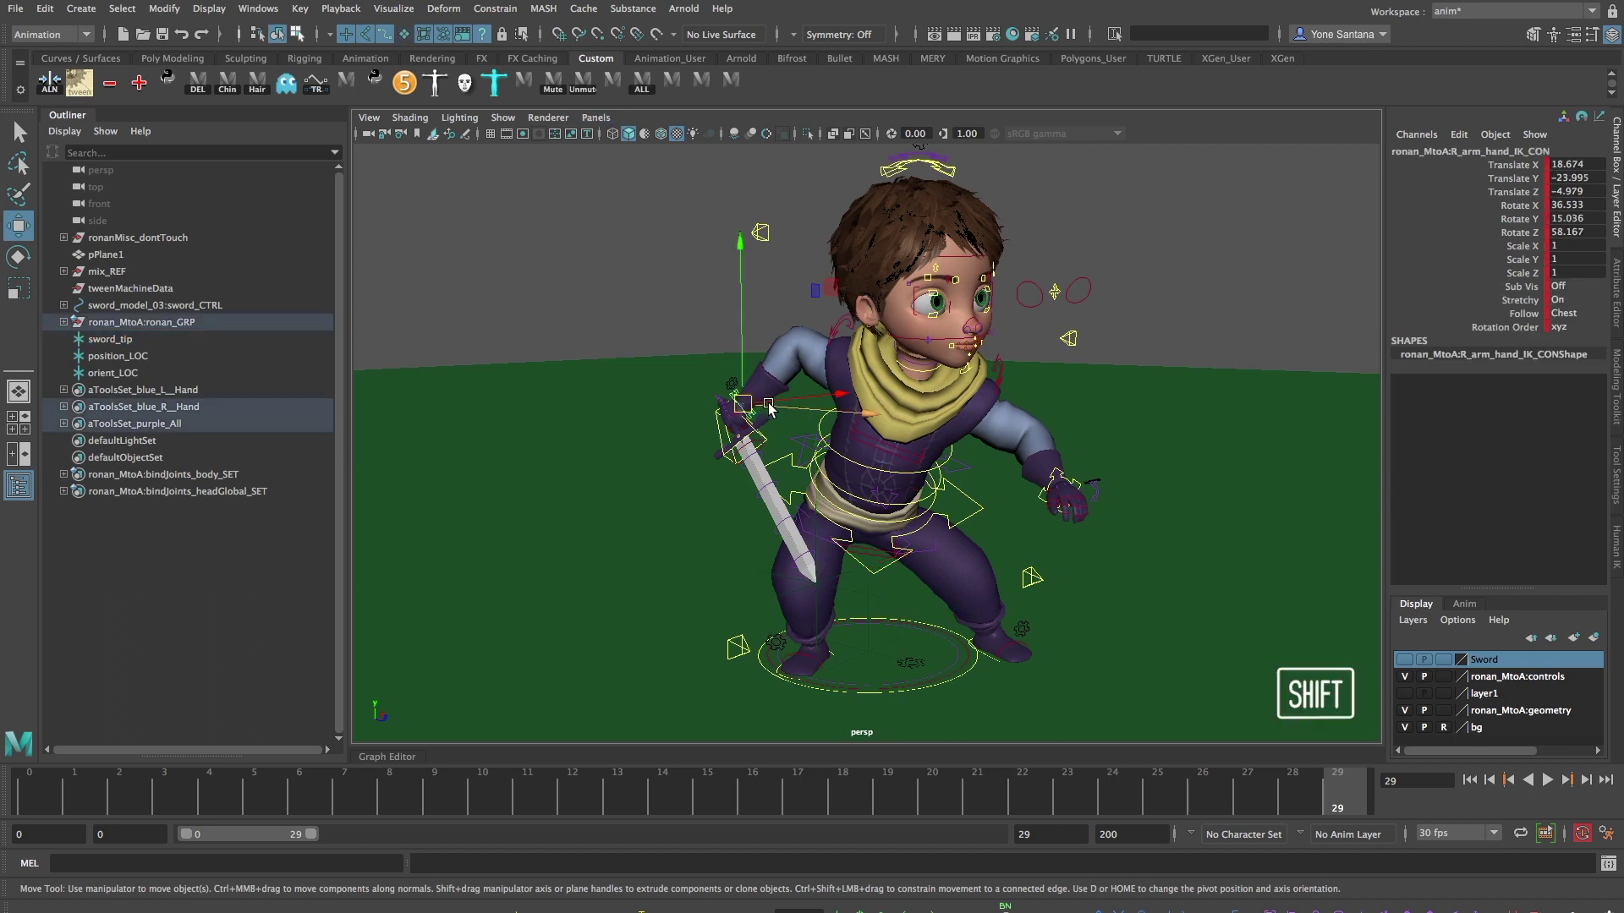
{"action": "left_click", "coordinate": [817, 616], "text": "shift"}
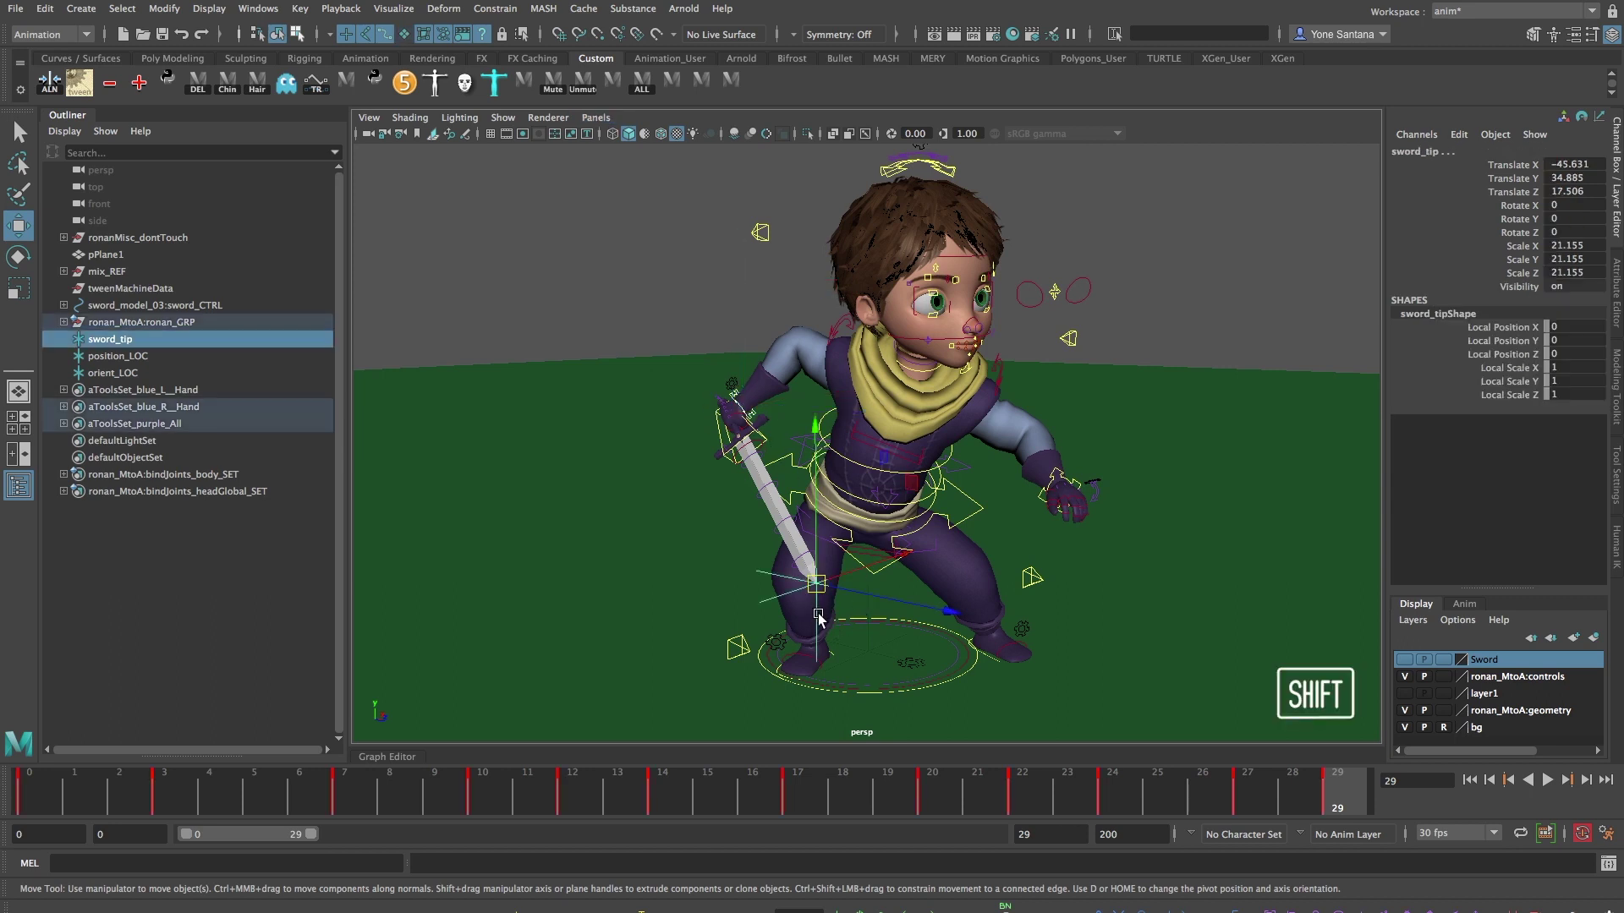
{"action": "left_click", "coordinate": [505, 11]}
{"action": "left_click", "coordinate": [662, 52]}
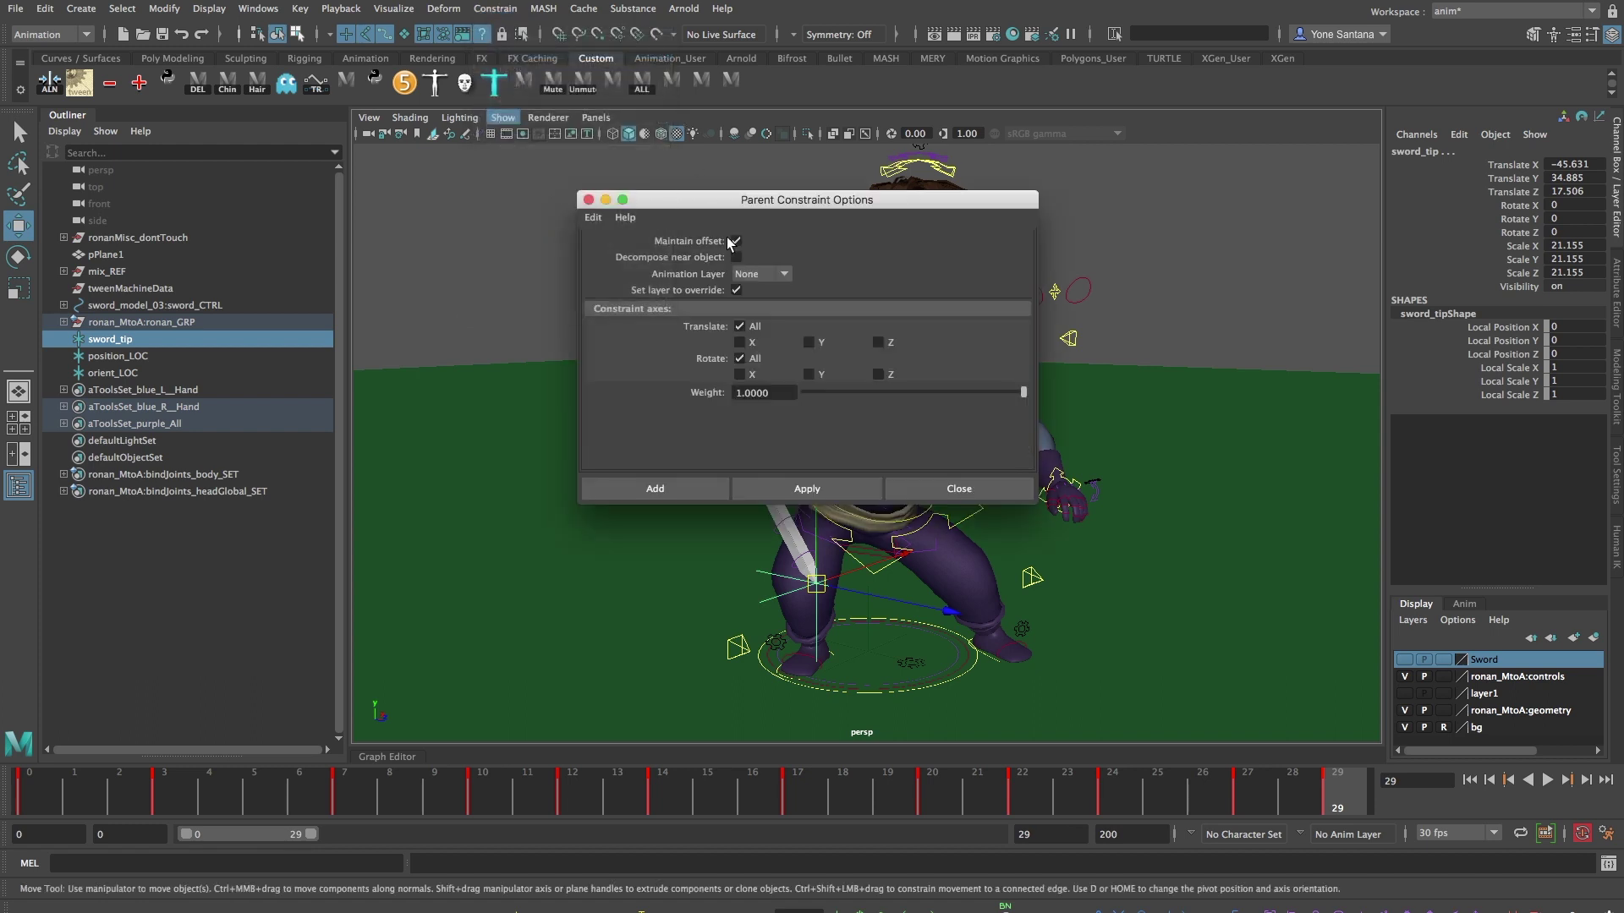
{"action": "left_click", "coordinate": [672, 497]}
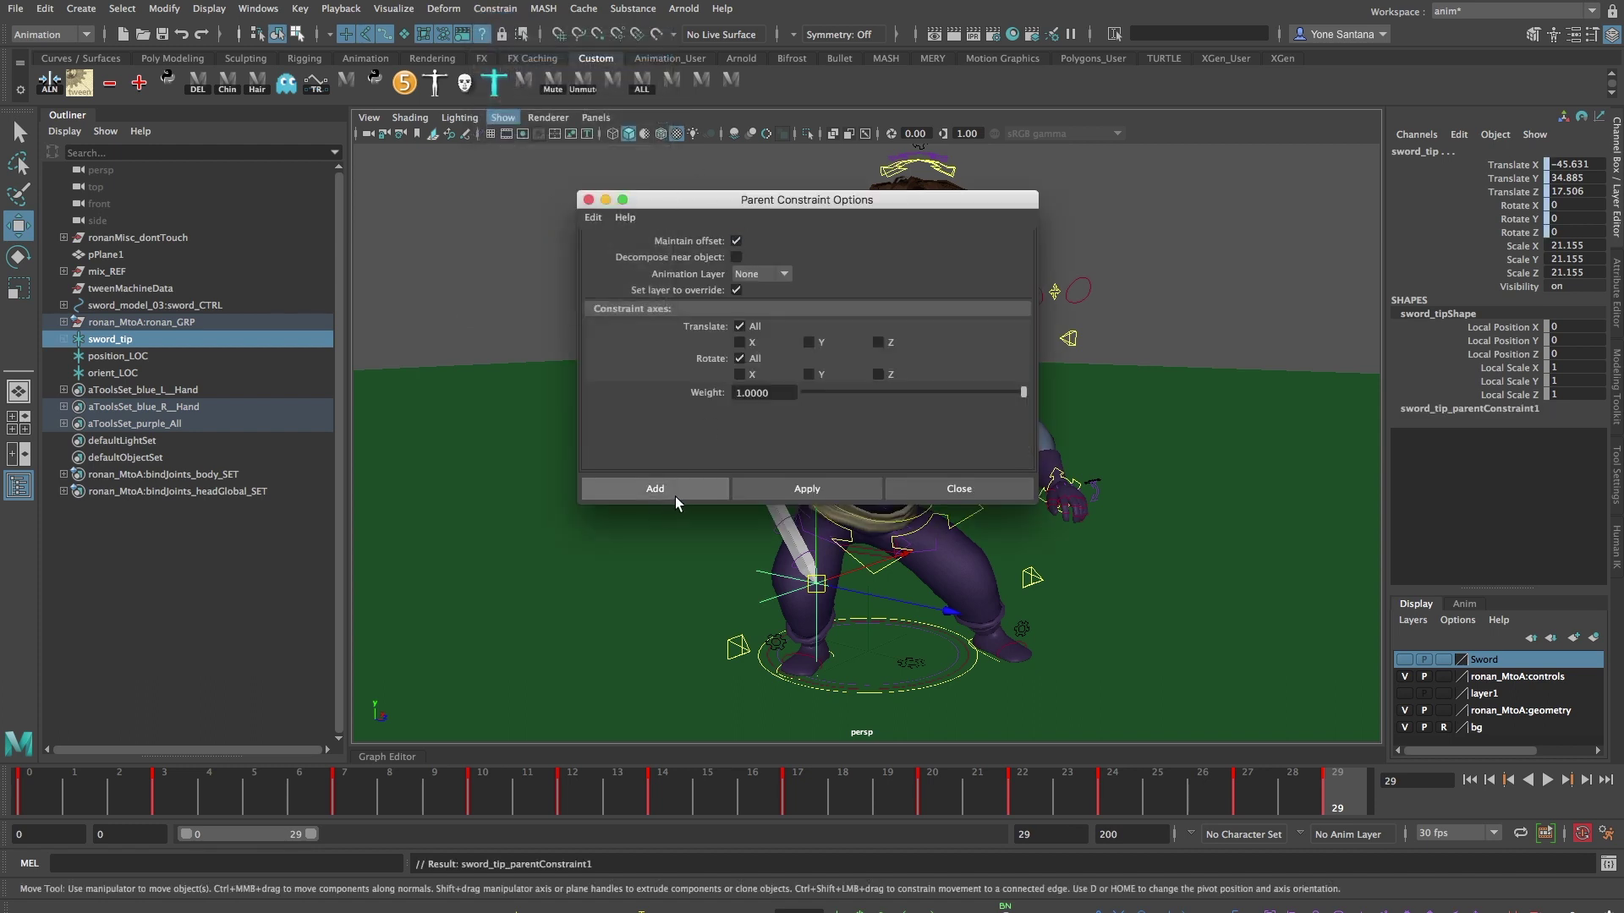
Play back the animation to check how sword_tip follows the sword, and return to frame 0
{"action": "left_click", "coordinate": [43, 795]}
{"action": "key", "text": "alt+v"}
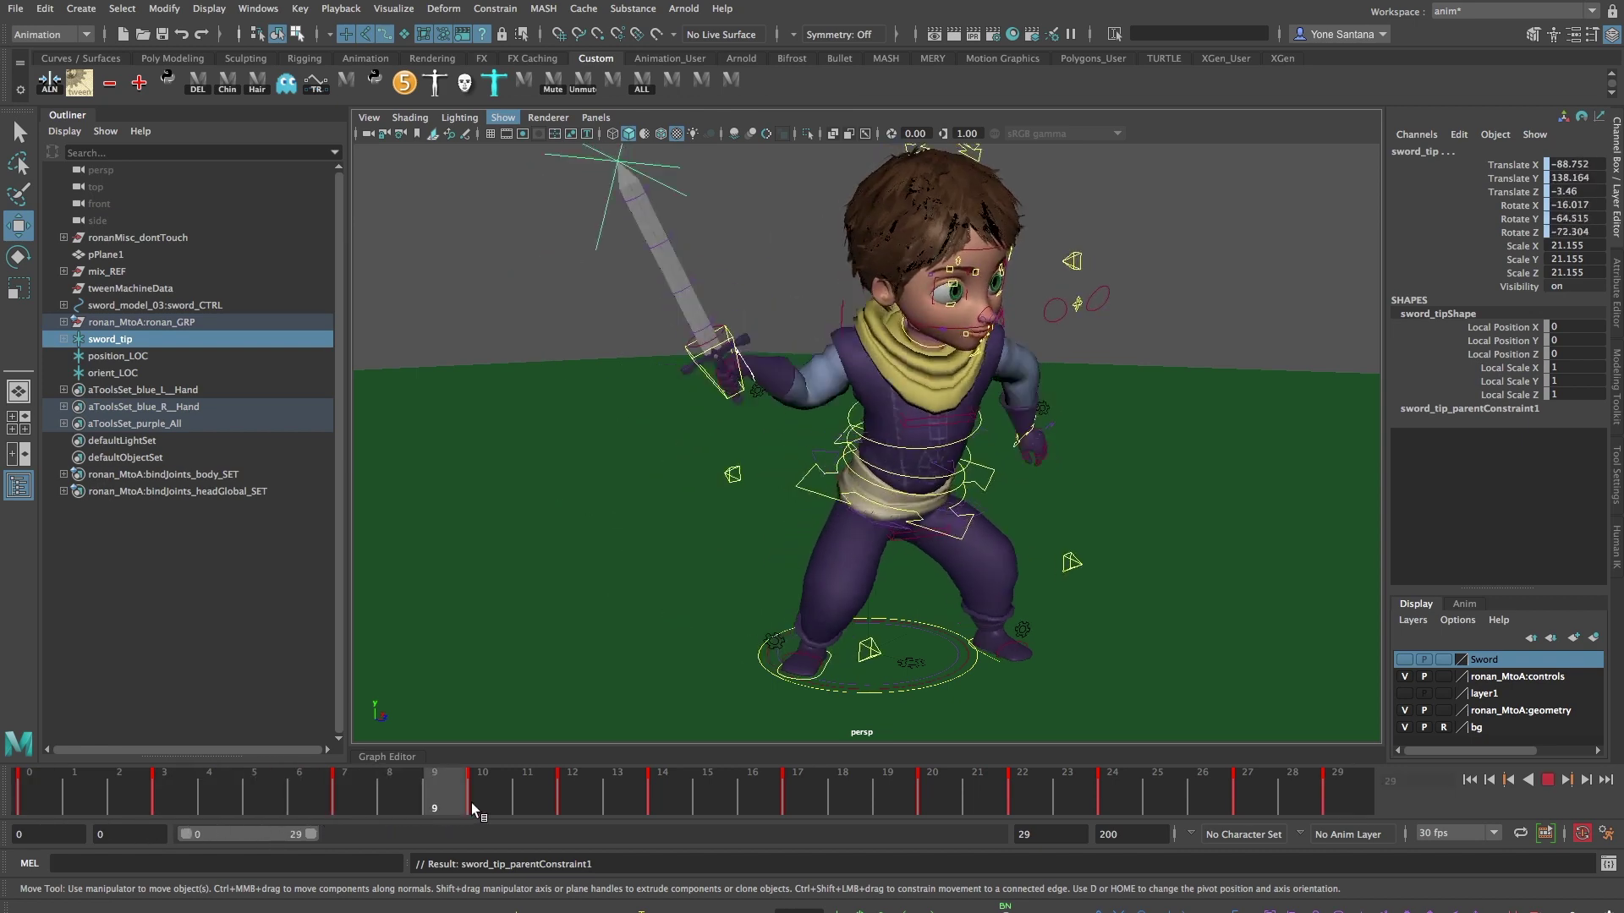
{"action": "left_click", "coordinate": [33, 797]}
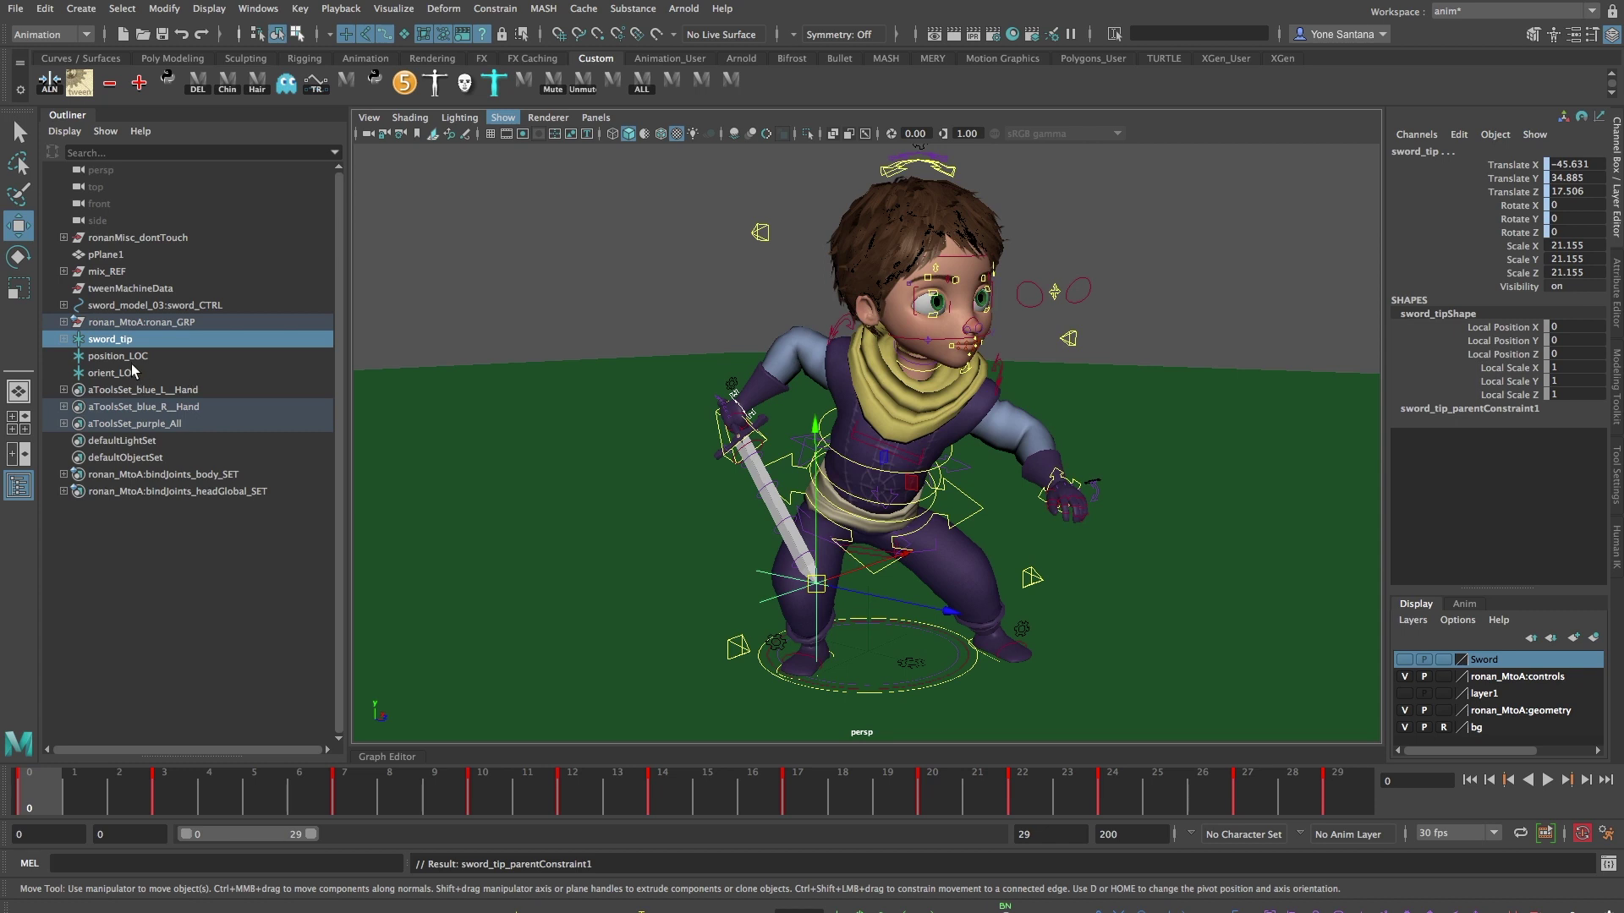
Bake the constrained motion of the sword_tip locator into keyframes over the timeline range
{"action": "left_click", "coordinate": [748, 581]}
{"action": "left_click", "coordinate": [766, 573]}
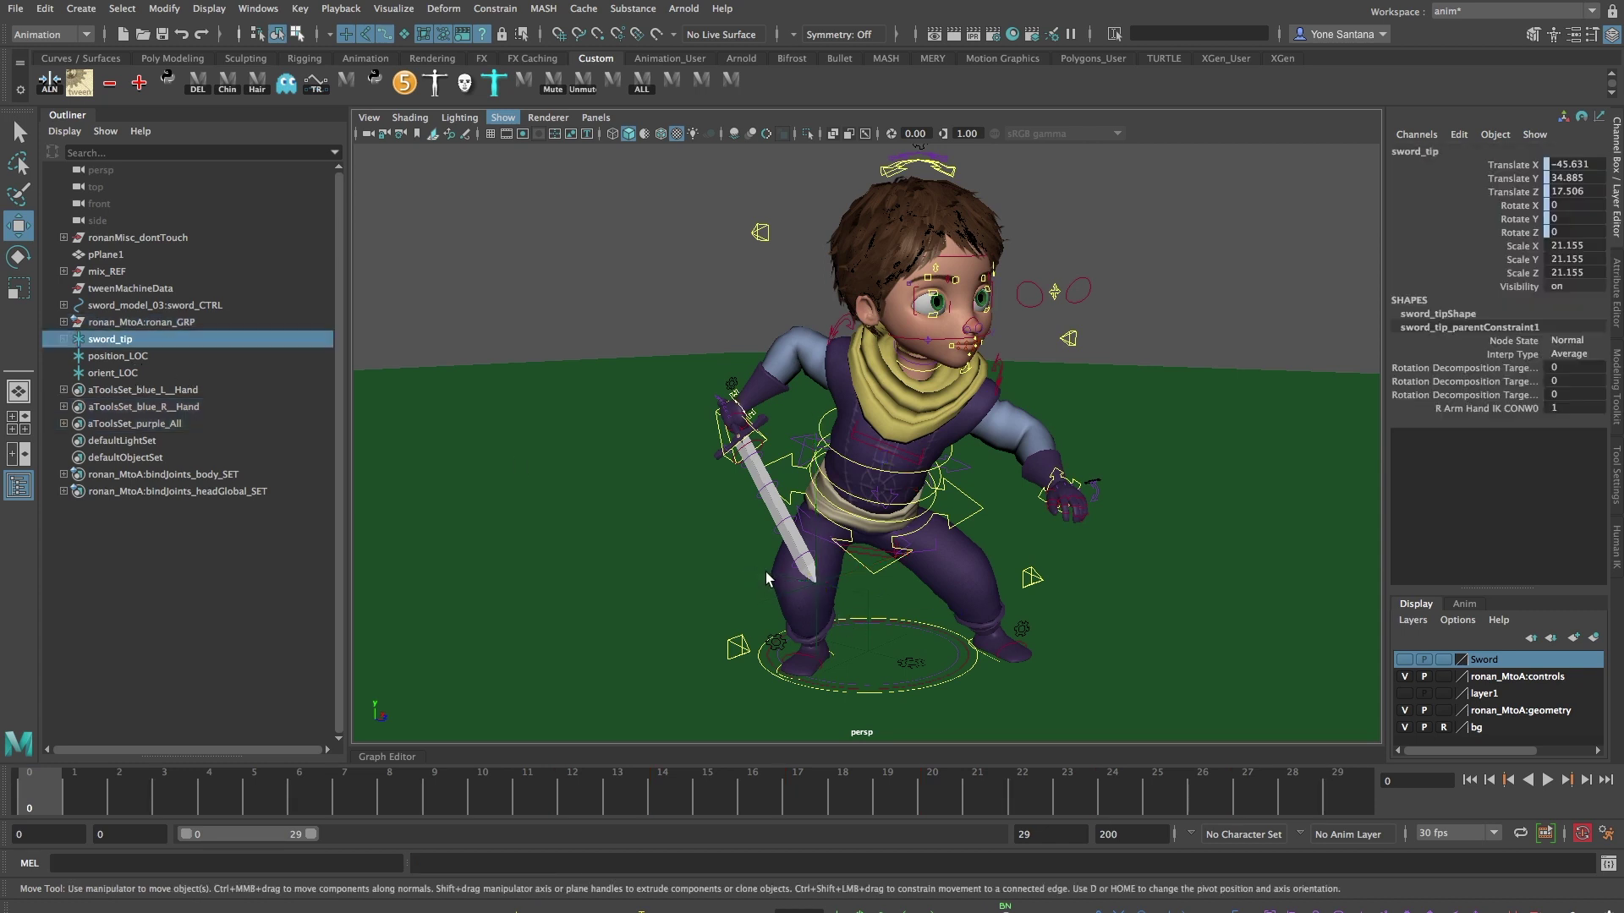
{"action": "left_click", "coordinate": [45, 8]}
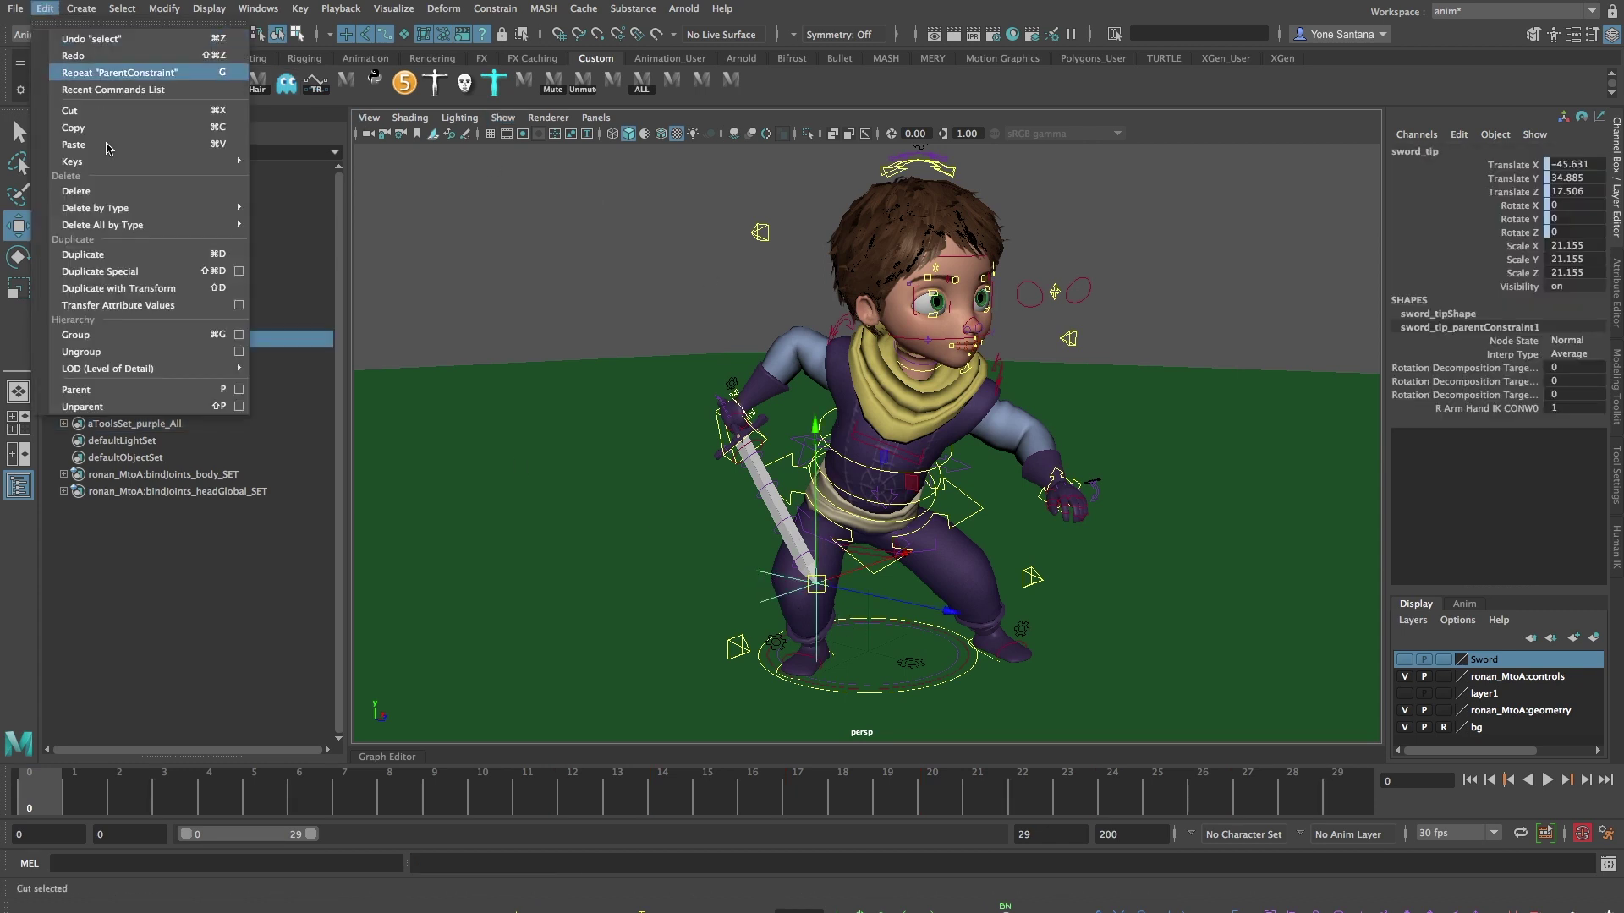
{"action": "mouse_move", "coordinate": [93, 161]}
{"action": "left_click", "coordinate": [322, 278]}
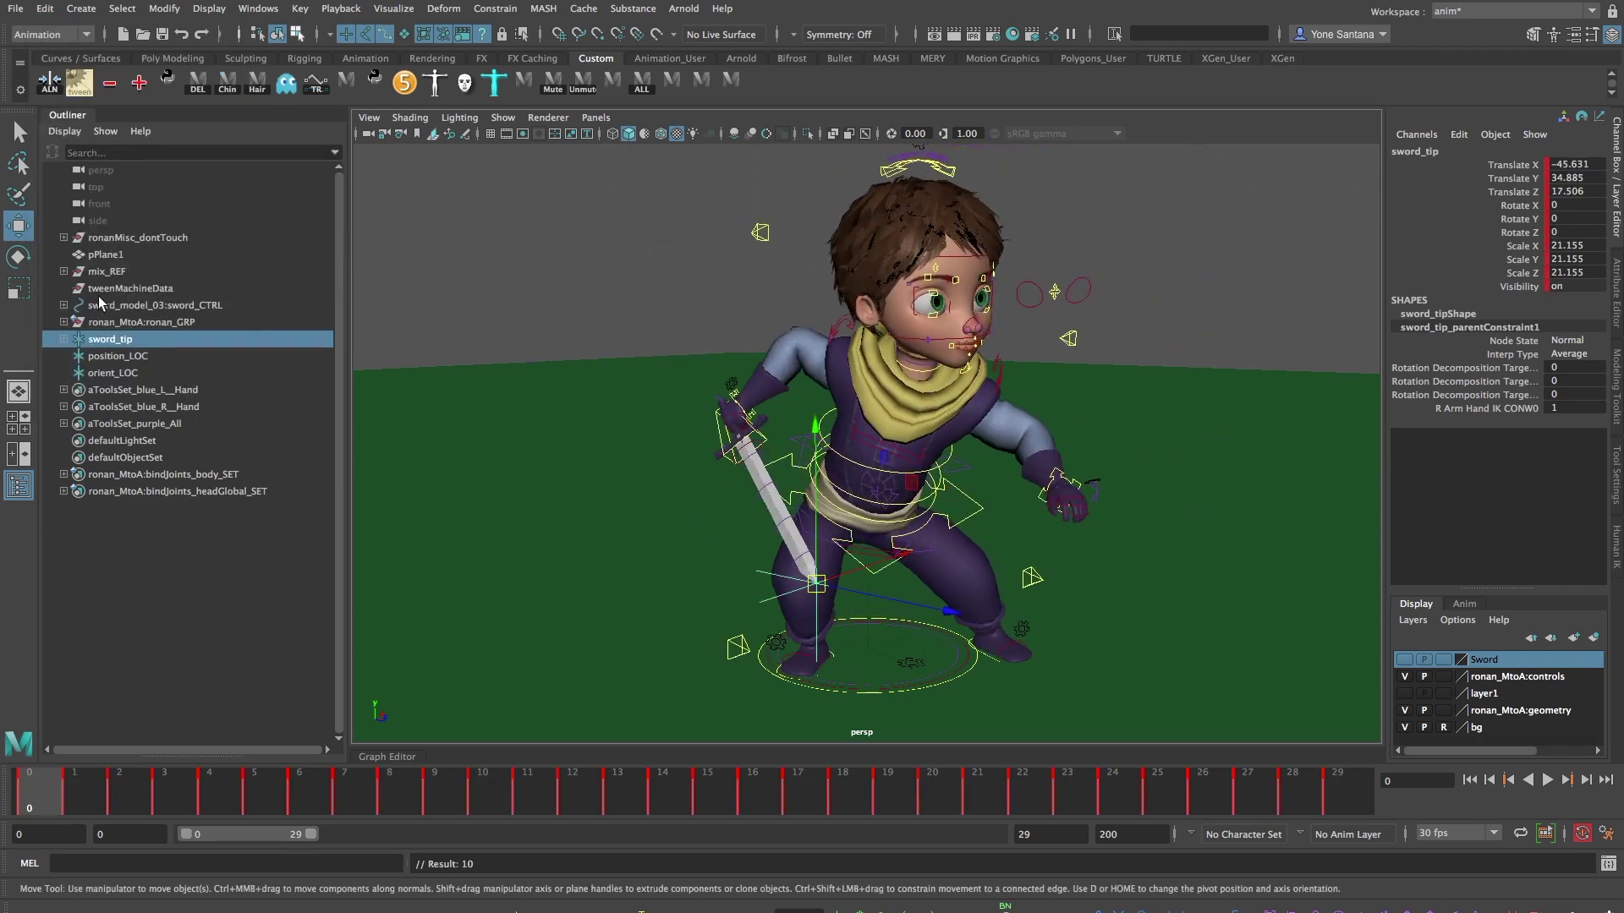
Delete the parent constraint from under the baked sword_tip locator
{"action": "left_click", "coordinate": [65, 339]}
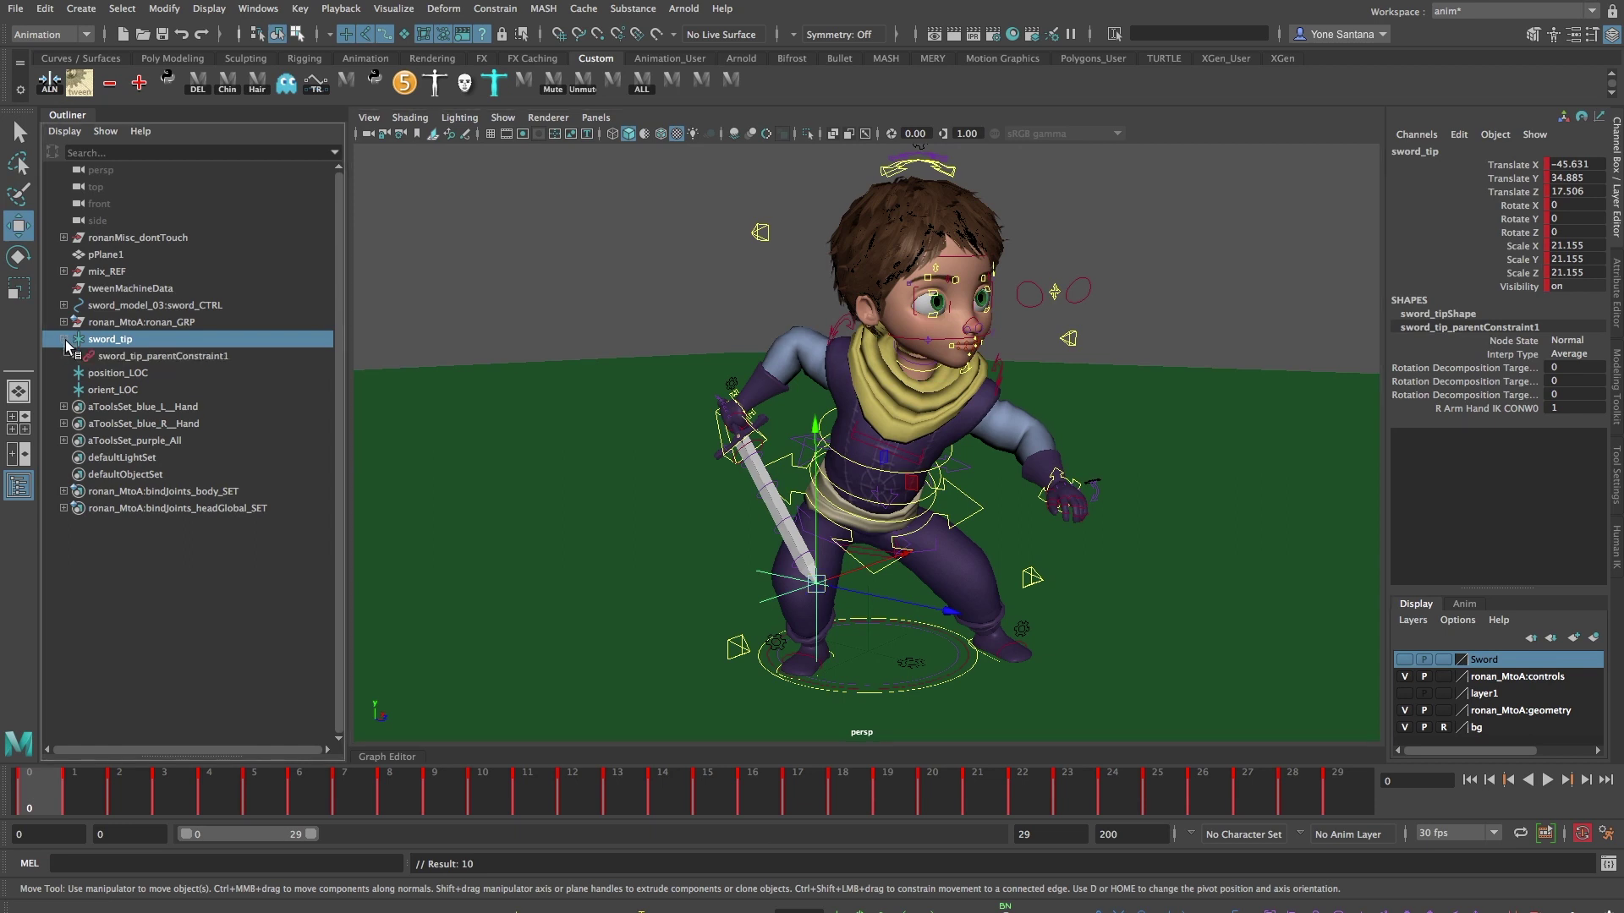
{"action": "left_click", "coordinate": [154, 357]}
{"action": "key", "text": "BackSpace"}
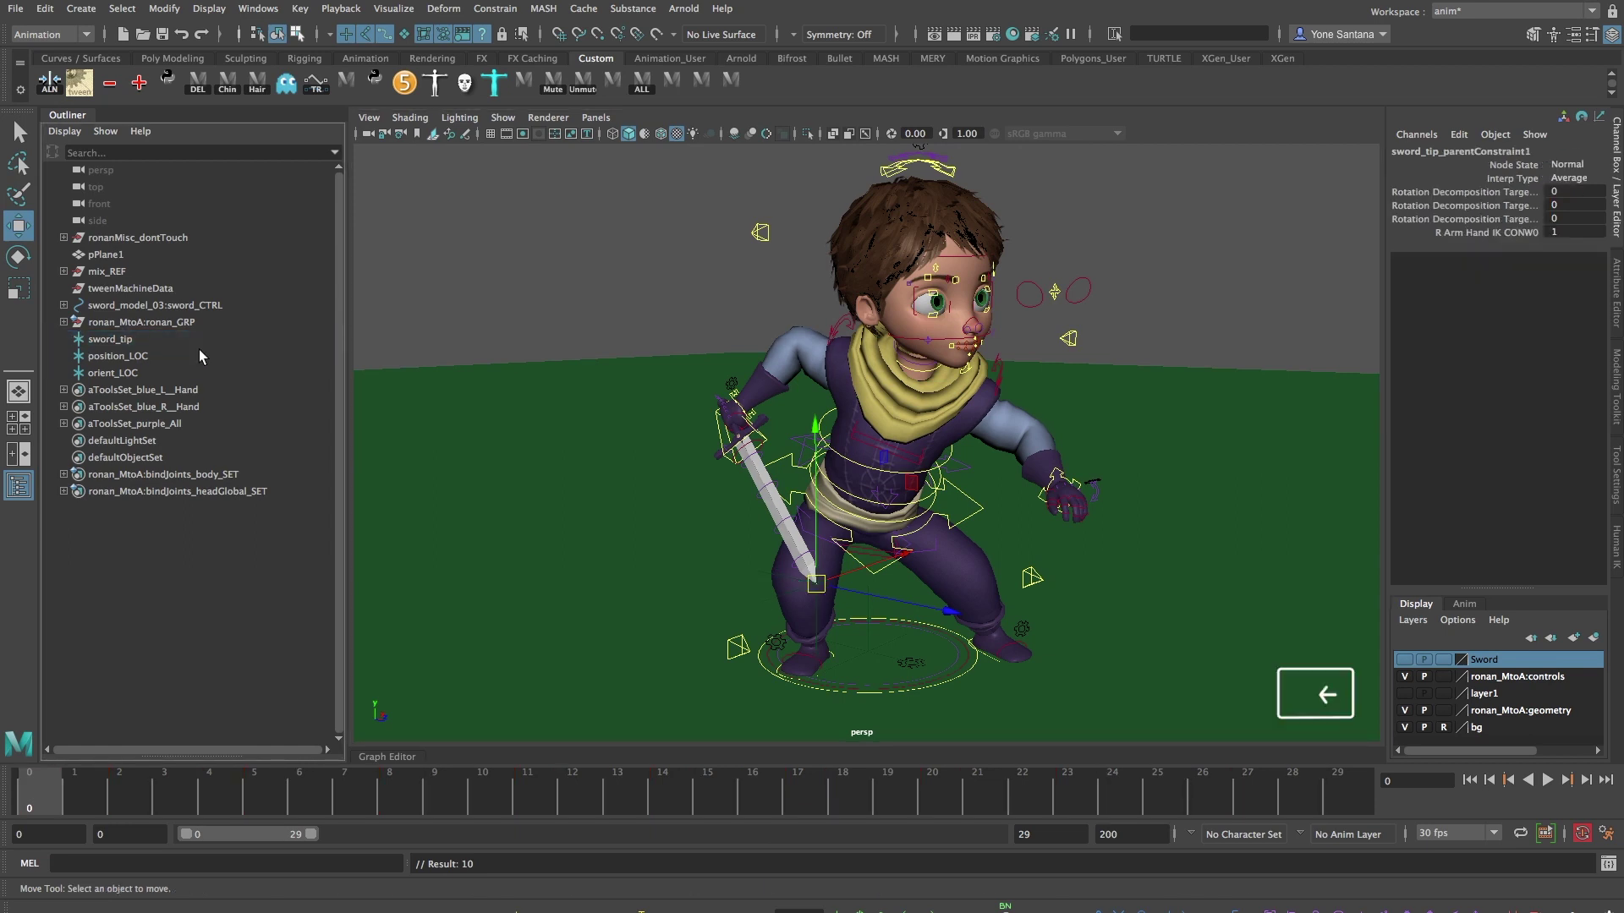
Parent the orient_LOC locator under position_LOC and expand the hierarchy
{"action": "left_click", "coordinate": [112, 373]}
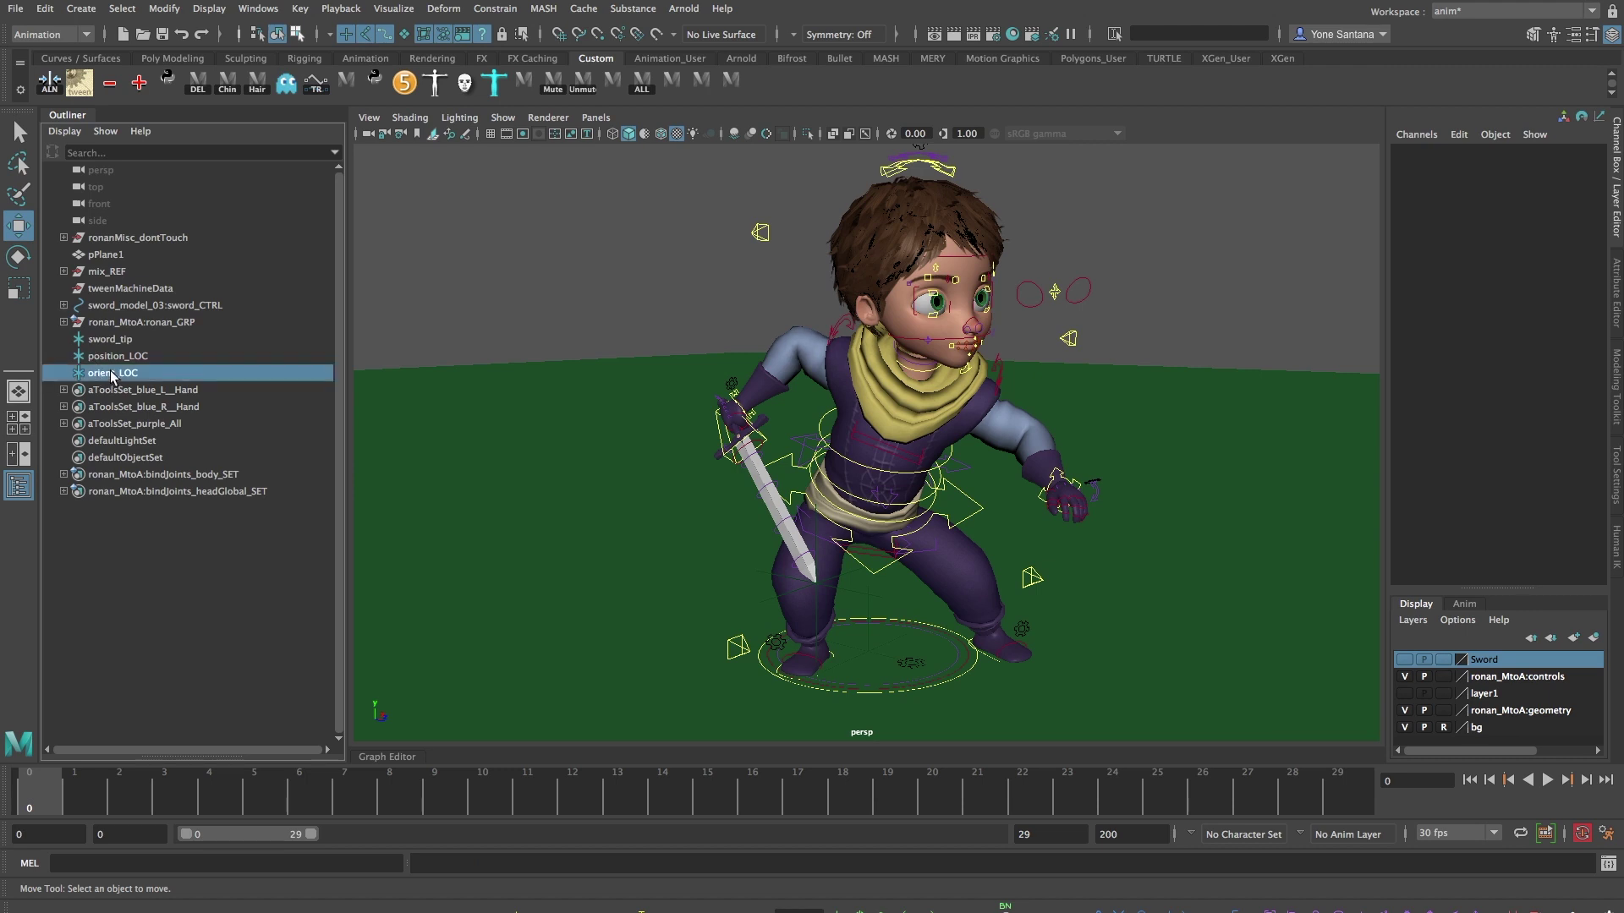
{"action": "middle_click_drag", "start_coordinate": [113, 379], "coordinate": [119, 370]}
{"action": "left_click", "coordinate": [64, 356]}
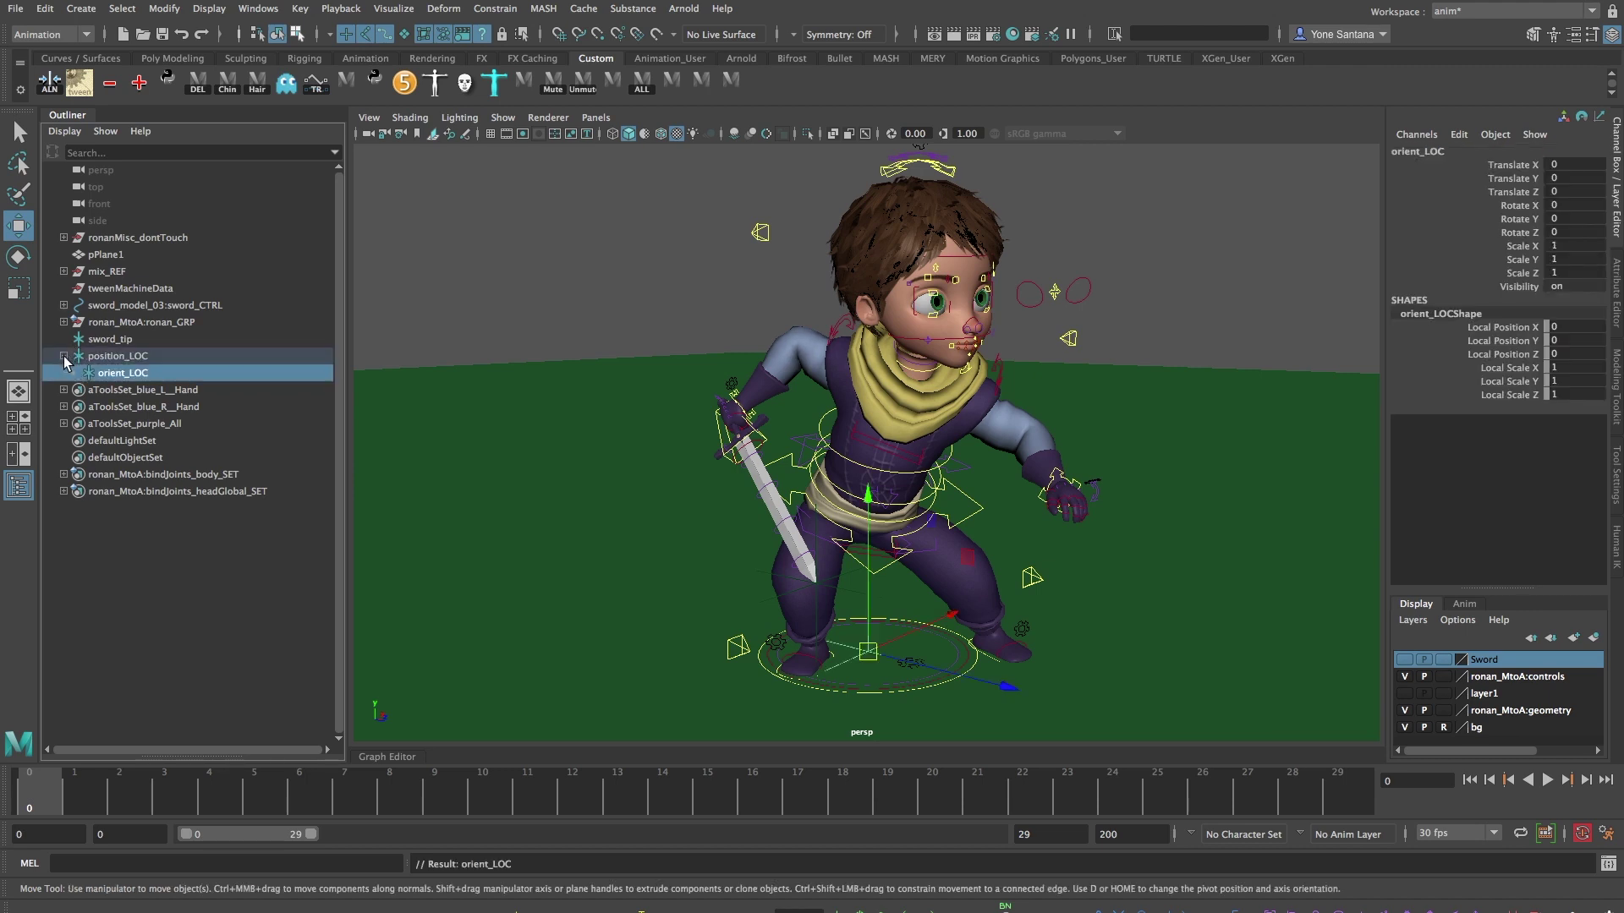
Point-constrain position_LOC to the right hand IK control on all axes with Maintain offset off
{"action": "left_click", "coordinate": [121, 359]}
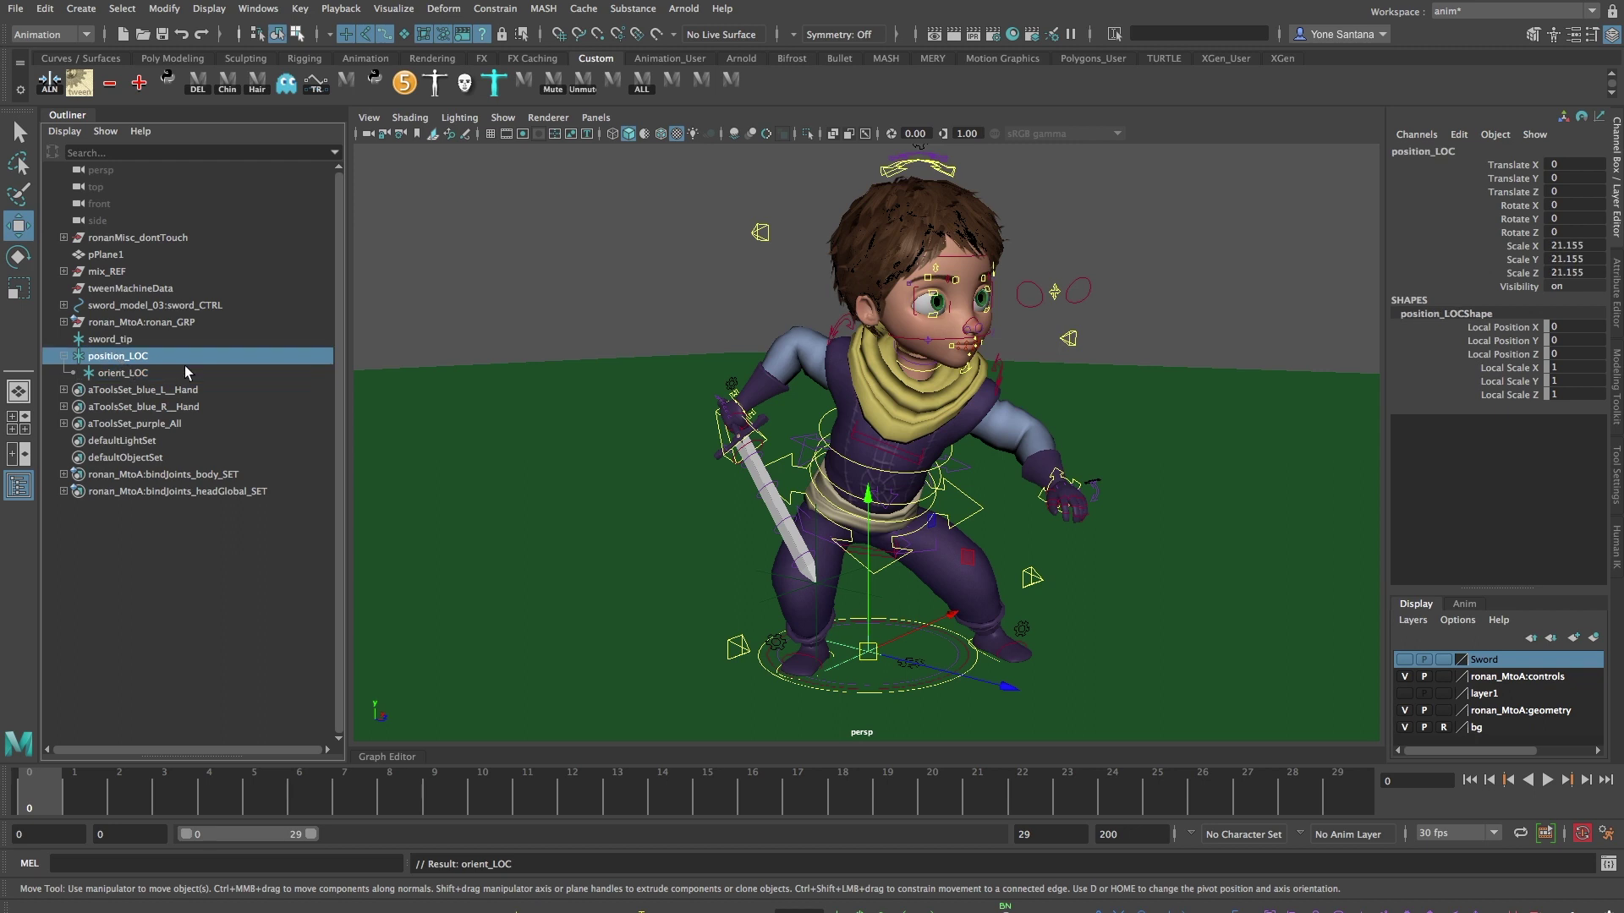
{"action": "left_click", "coordinate": [746, 403]}
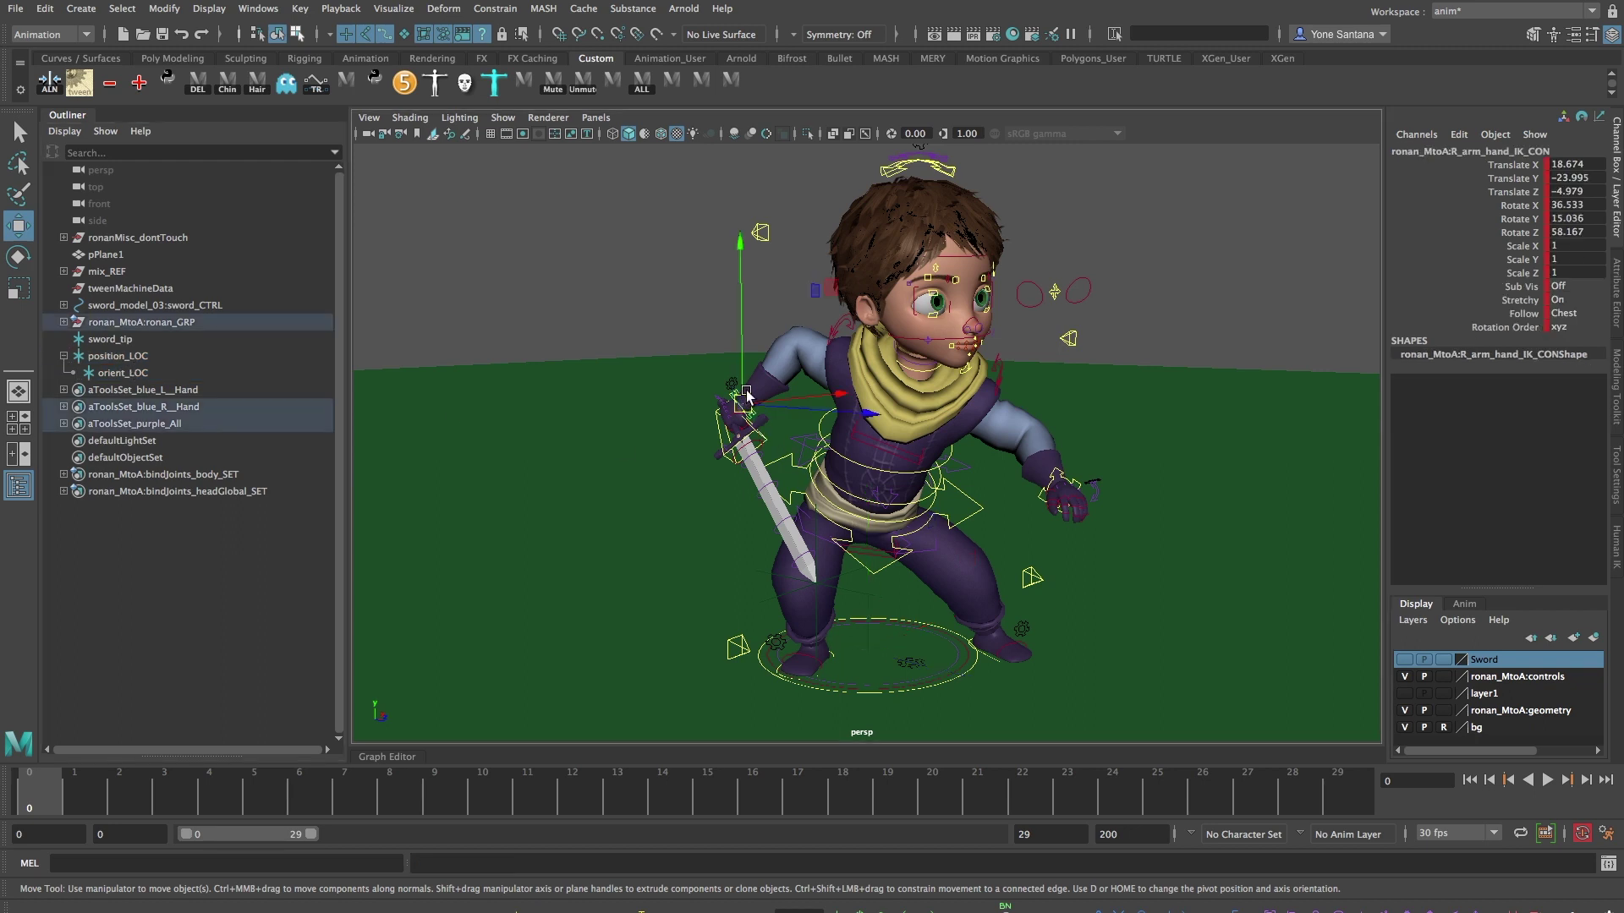
{"action": "left_click", "coordinate": [131, 360], "text": "shift"}
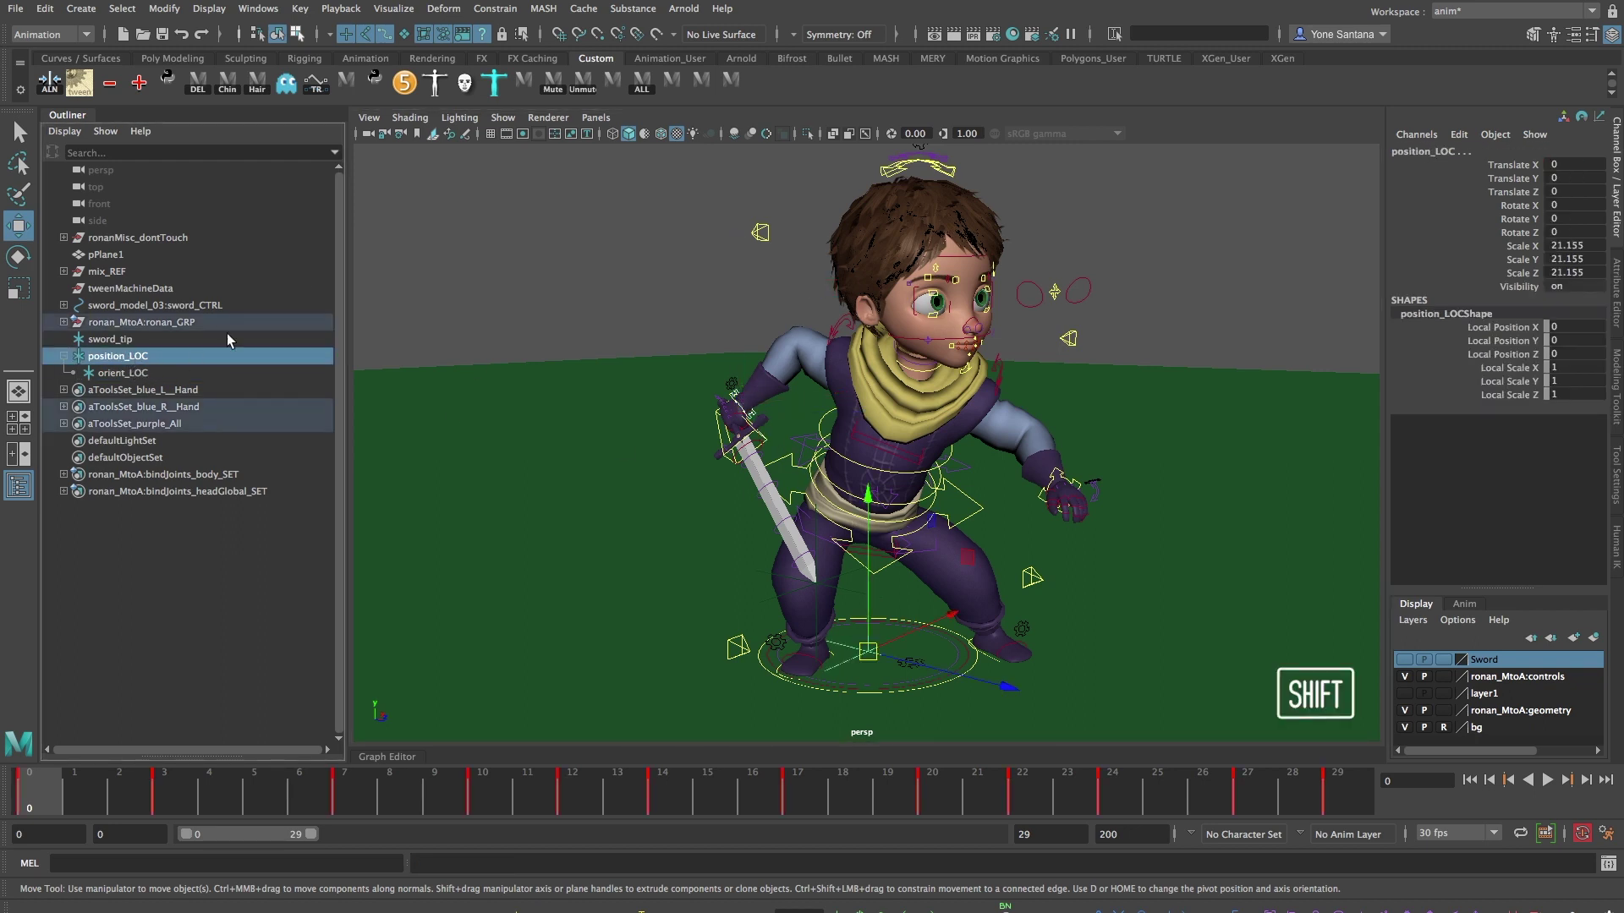
{"action": "left_click", "coordinate": [495, 8]}
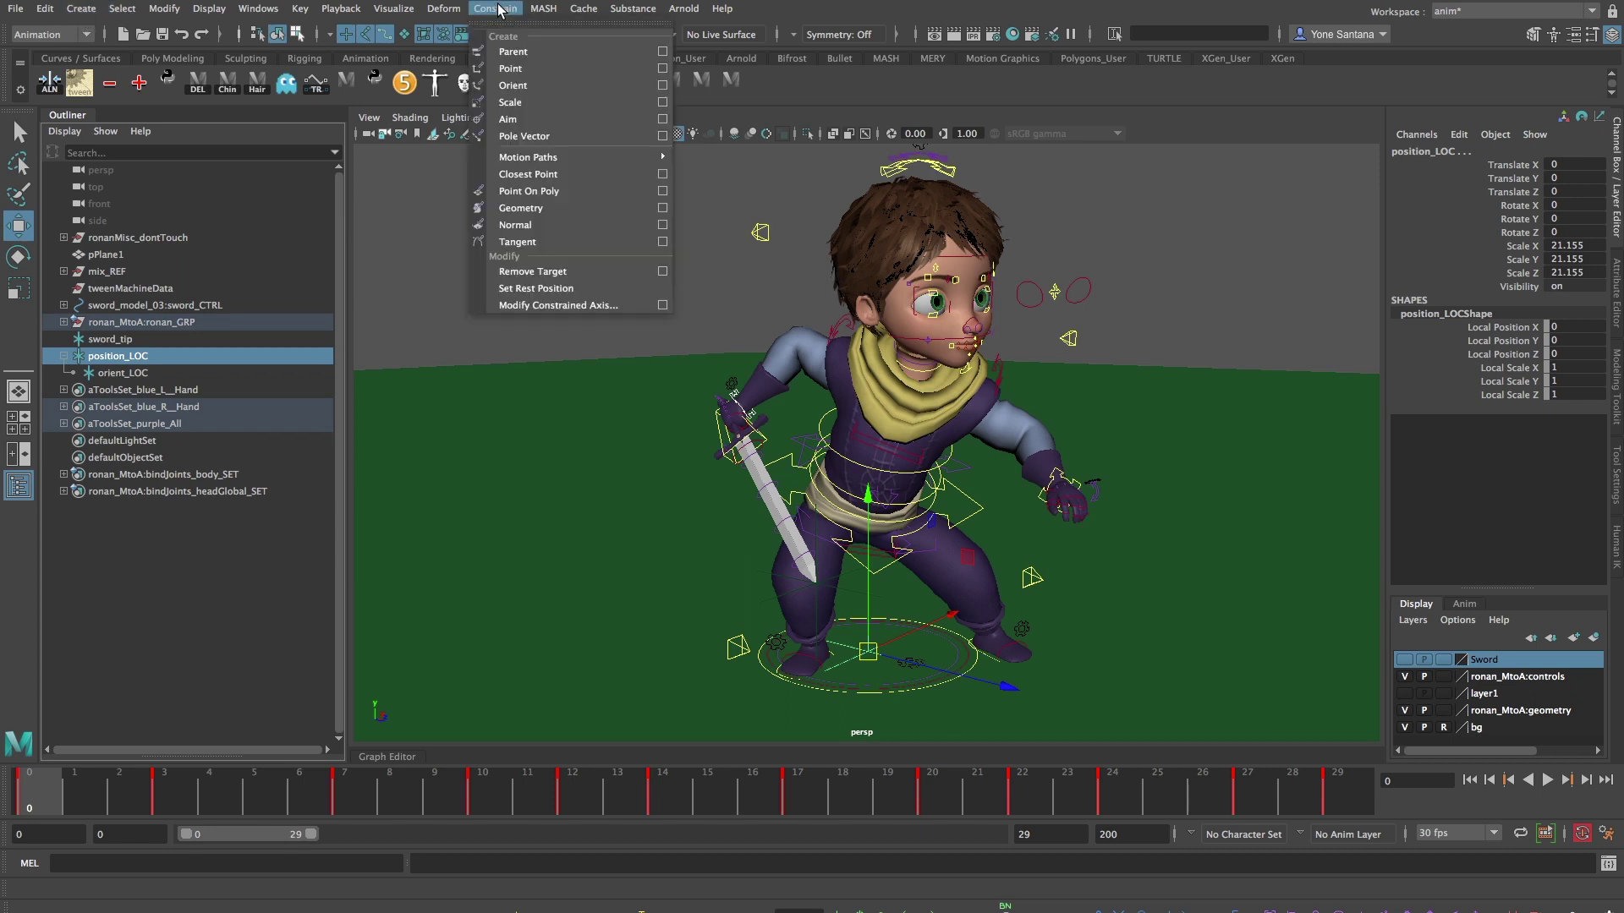
{"action": "left_click", "coordinate": [662, 68]}
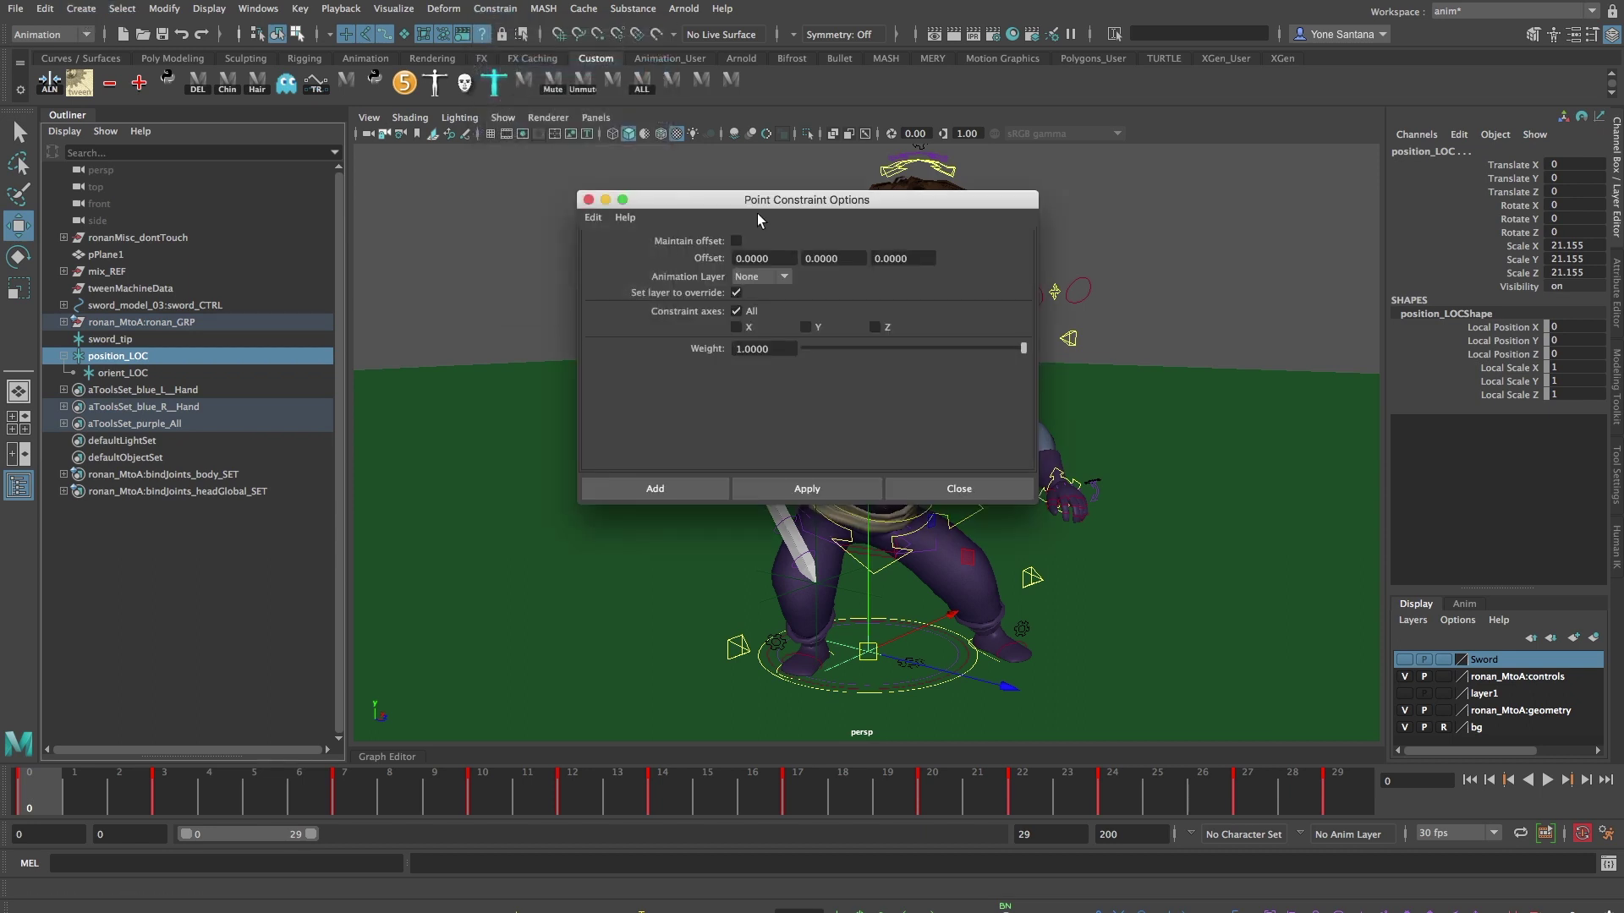
{"action": "left_click", "coordinate": [663, 489]}
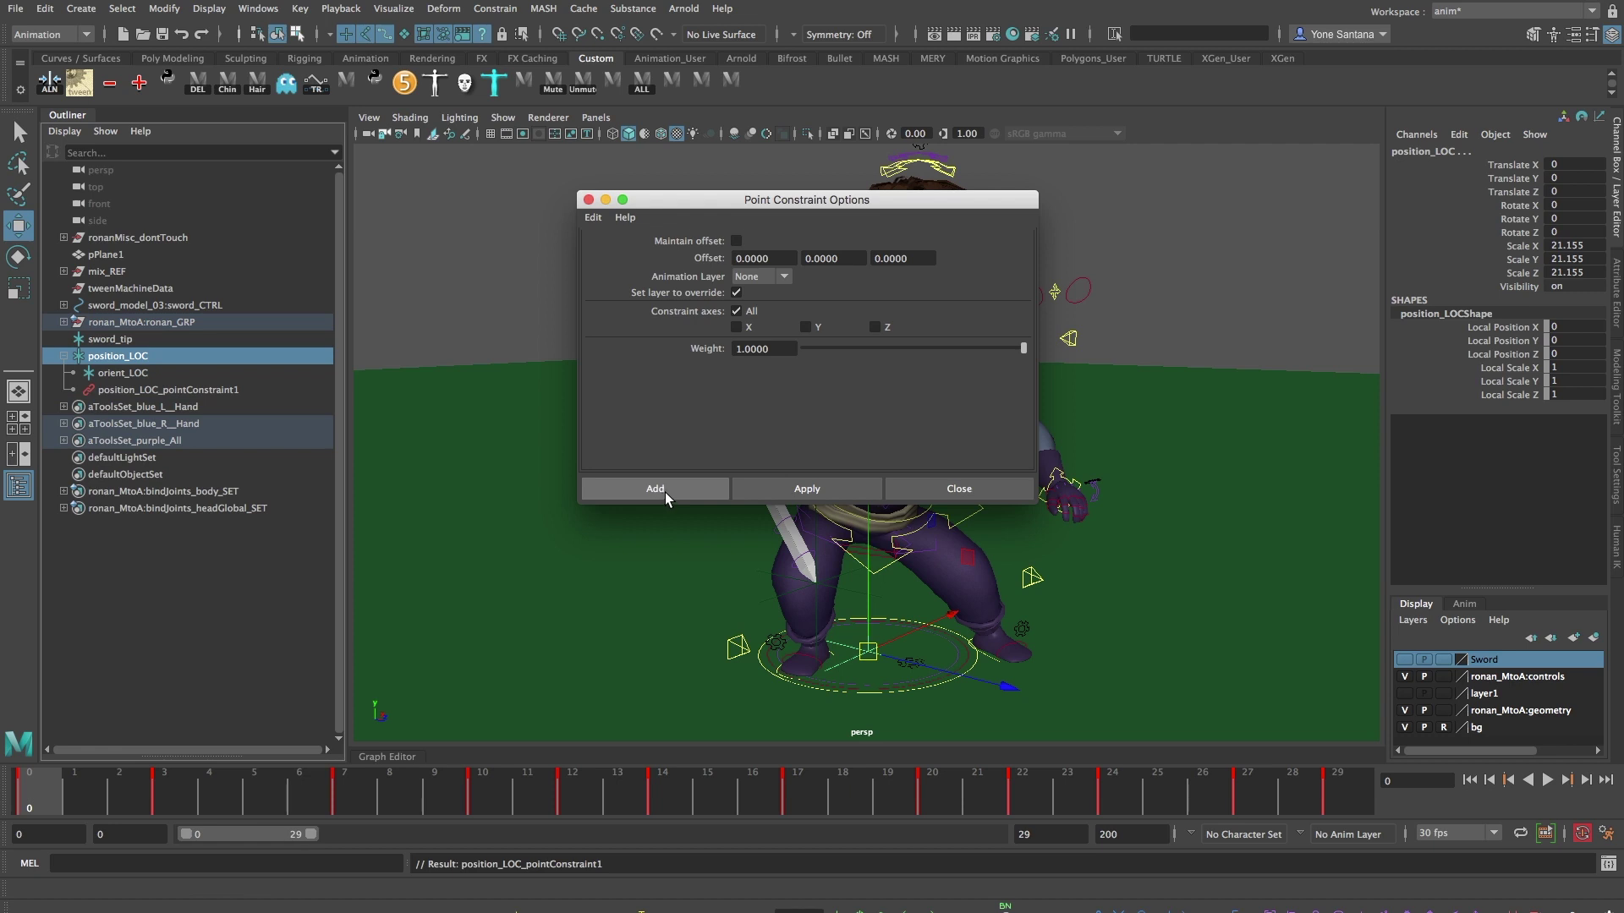
Orient-constrain position_LOC to the right hand IK control on all axes with Maintain offset off, and play the animation to check it
{"action": "left_click", "coordinate": [495, 9]}
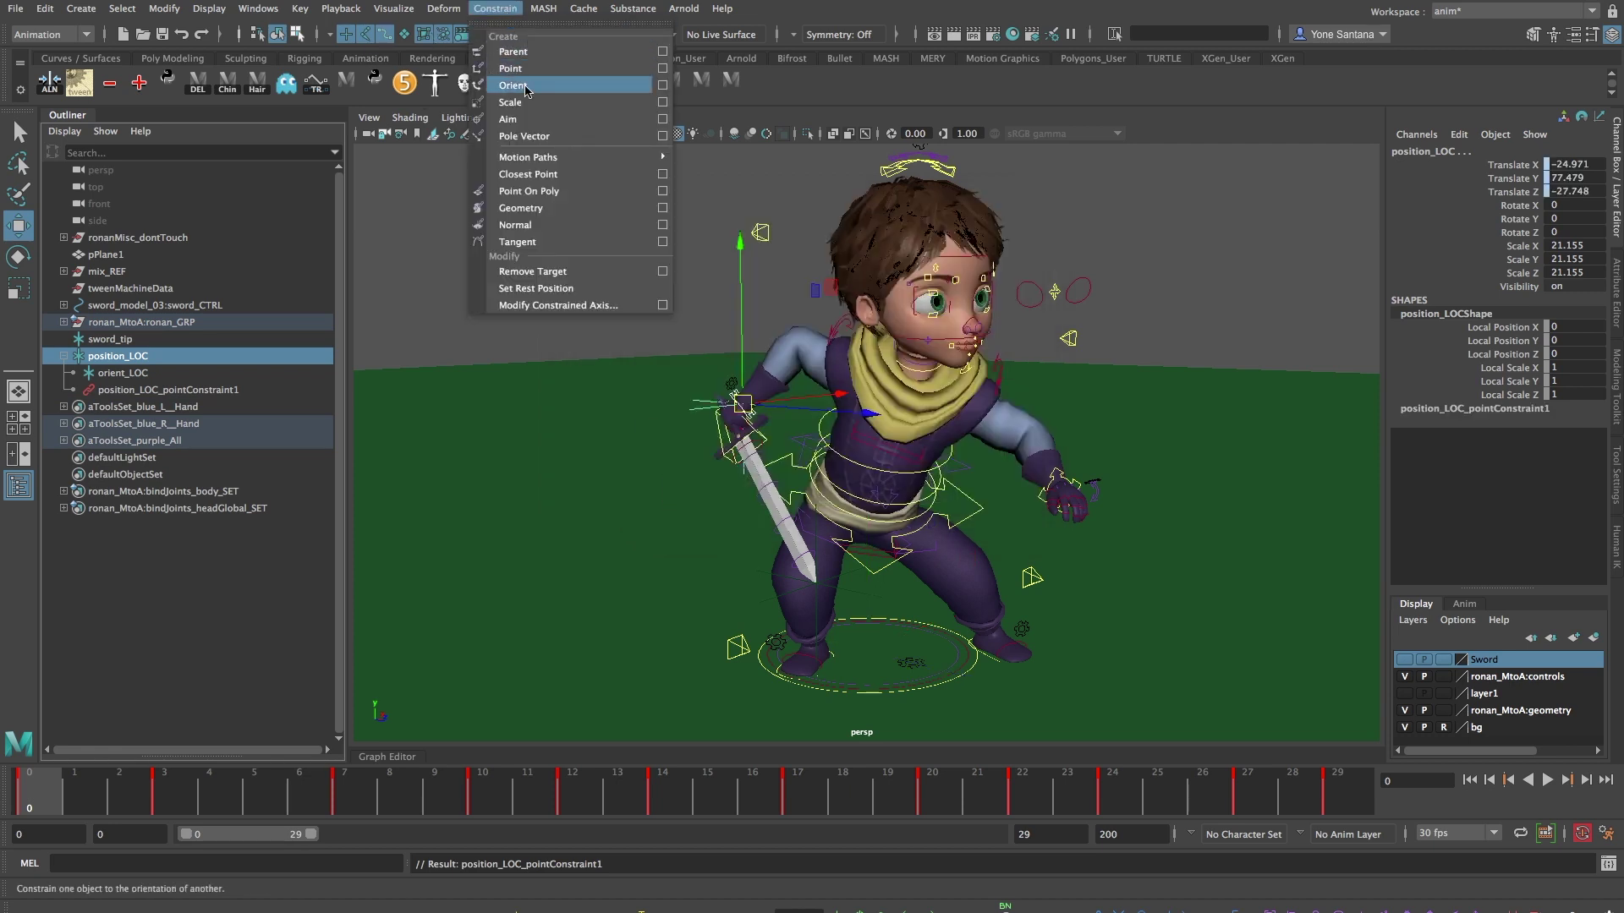
{"action": "left_click", "coordinate": [662, 85]}
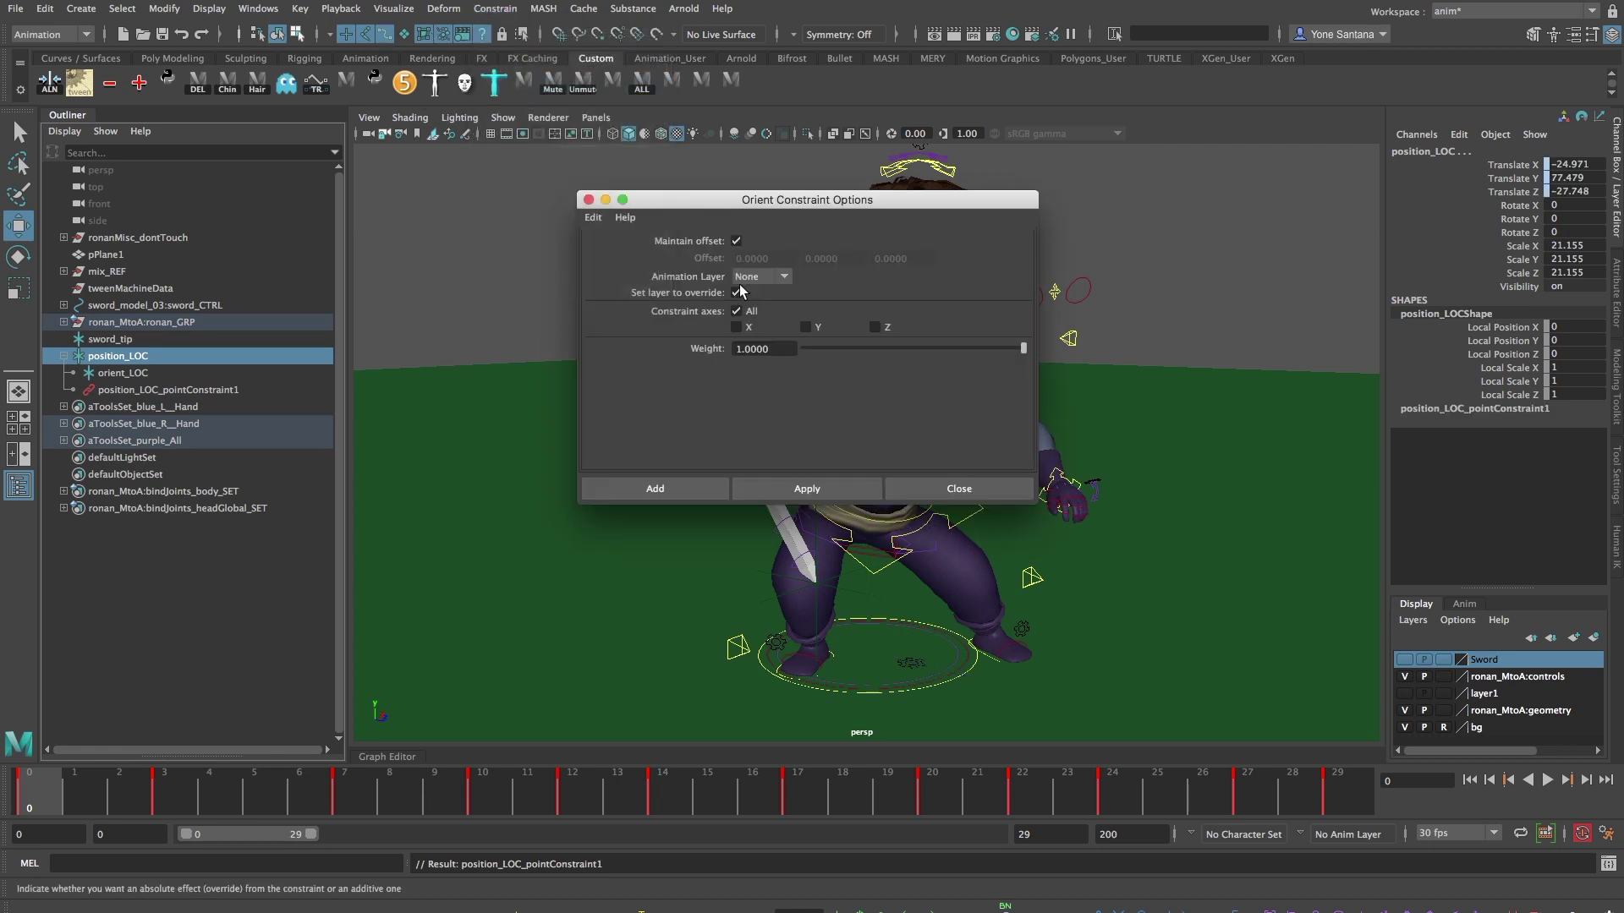
{"action": "left_click", "coordinate": [737, 242]}
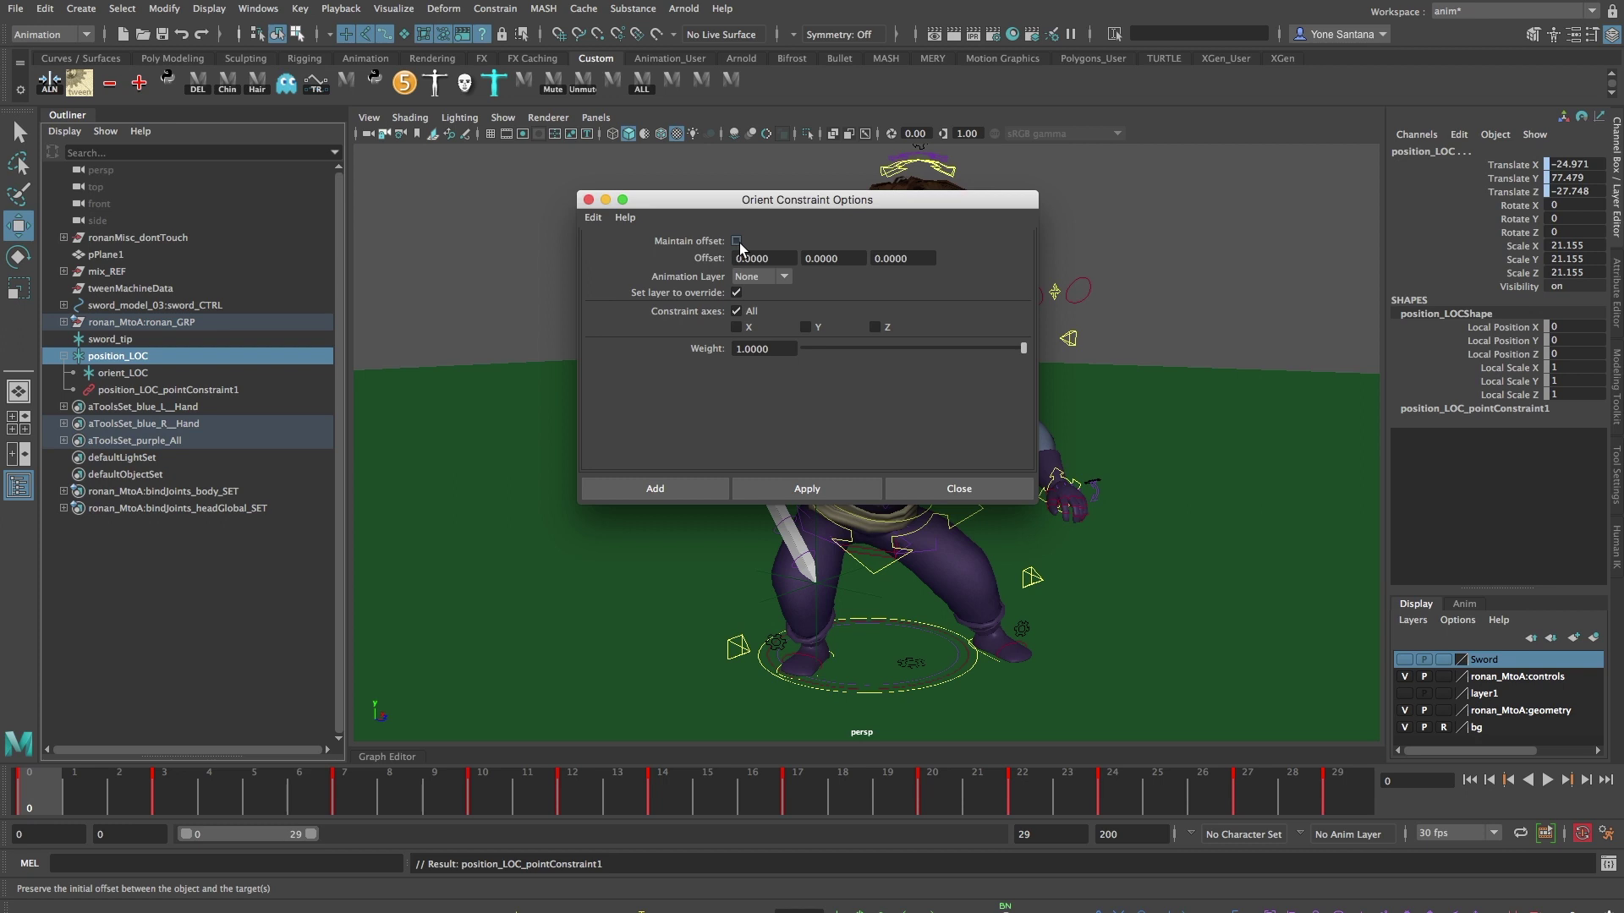
{"action": "left_click", "coordinate": [677, 495]}
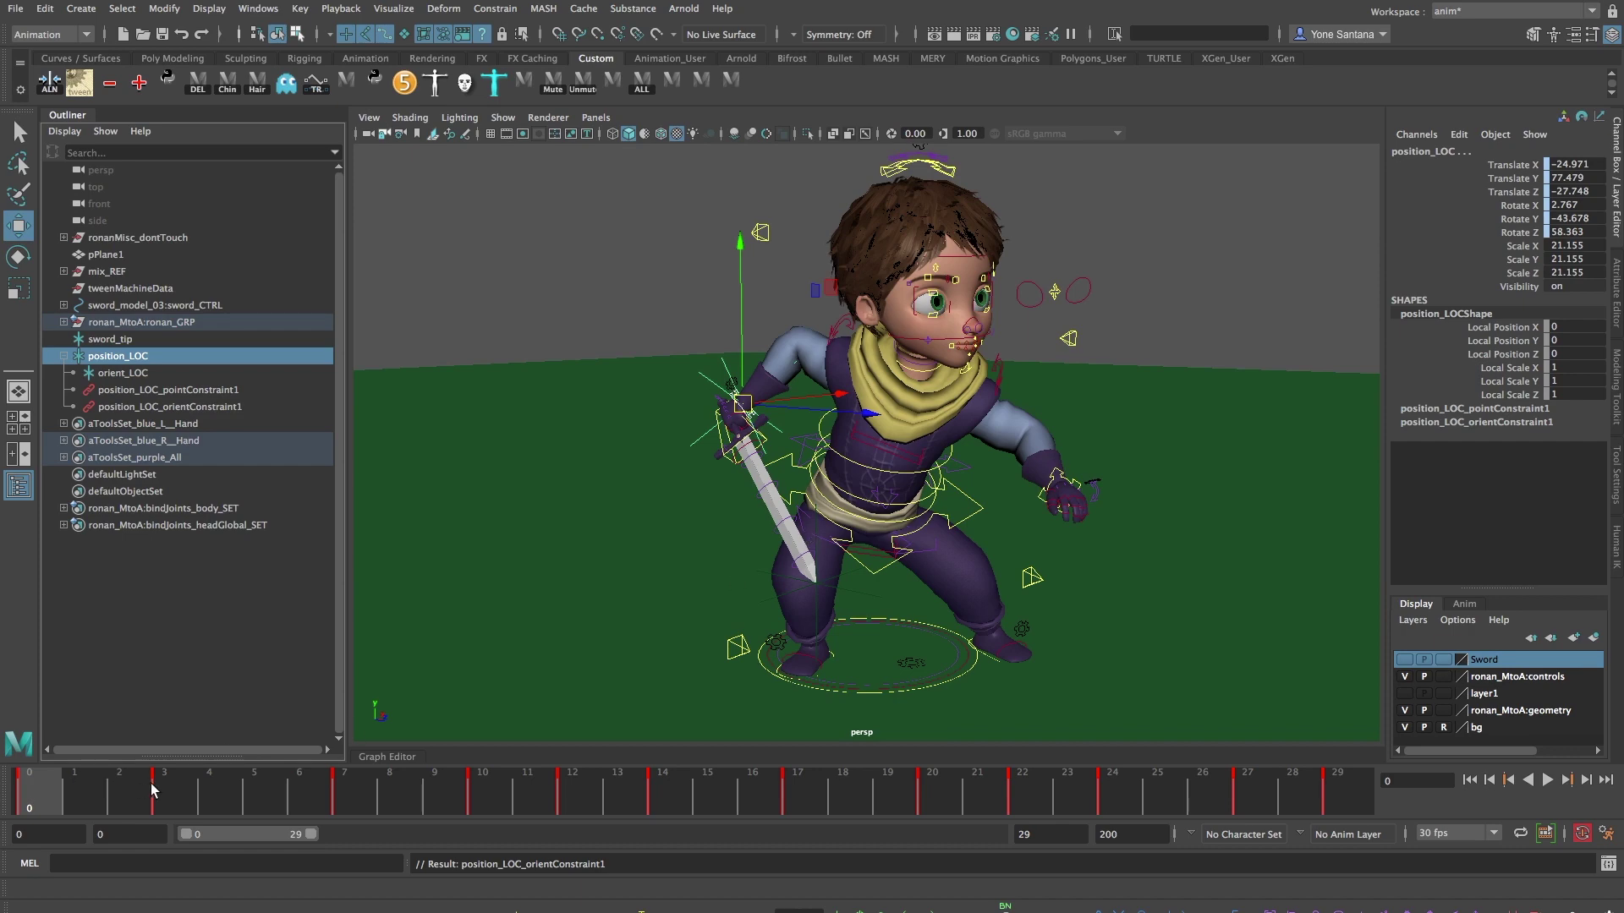
{"action": "key", "text": "alt+v"}
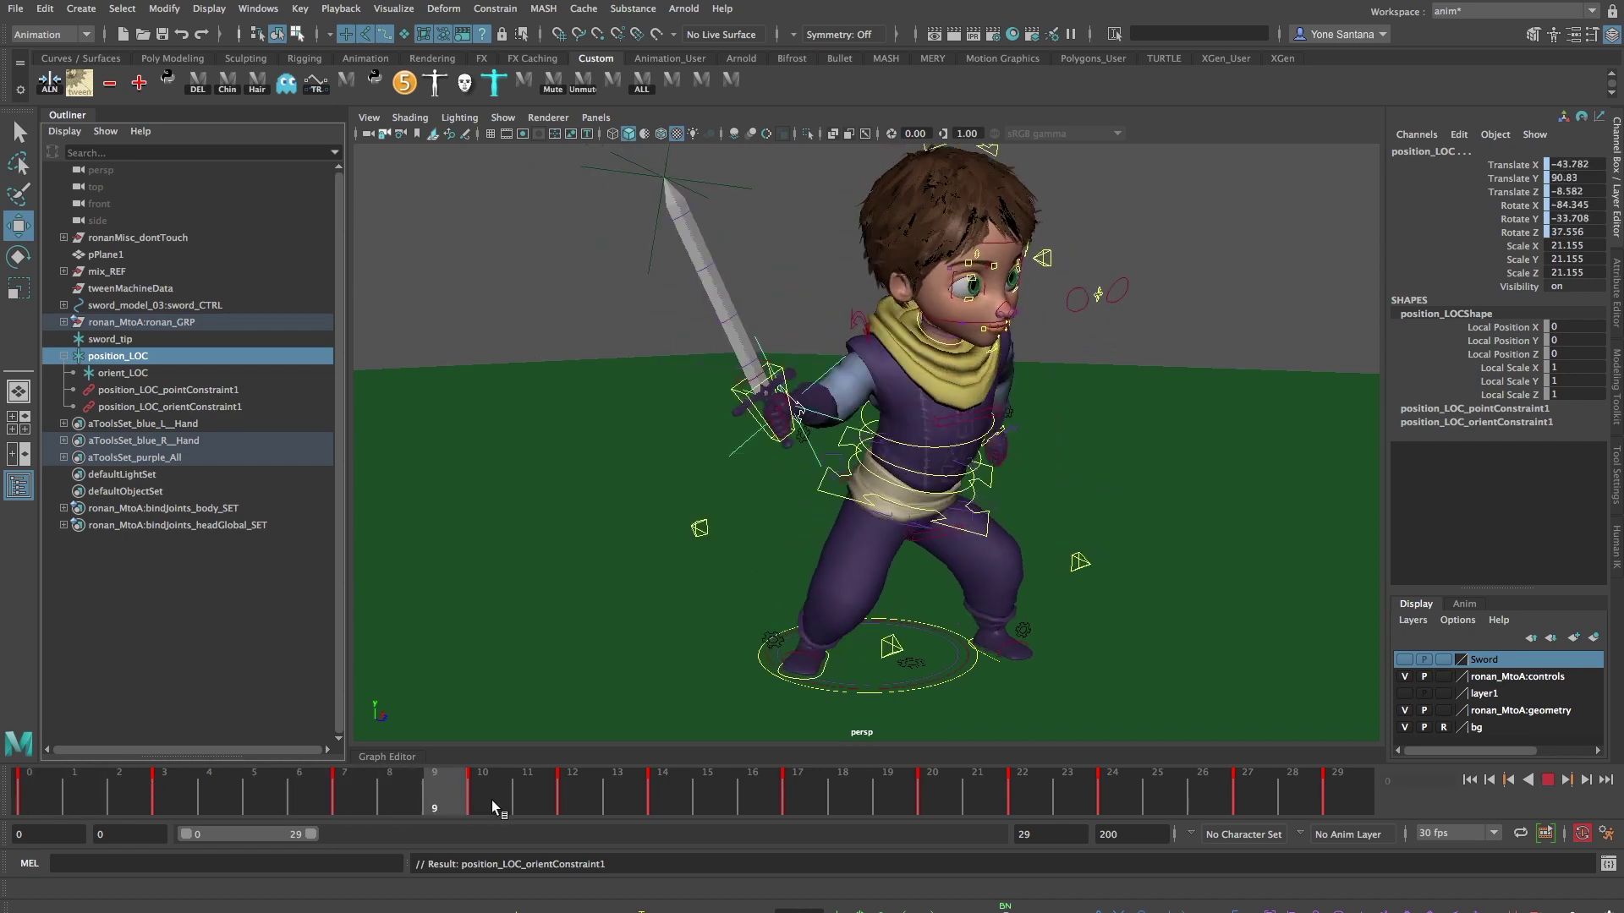
{"action": "left_click_drag", "start_coordinate": [492, 800], "coordinate": [3, 800]}
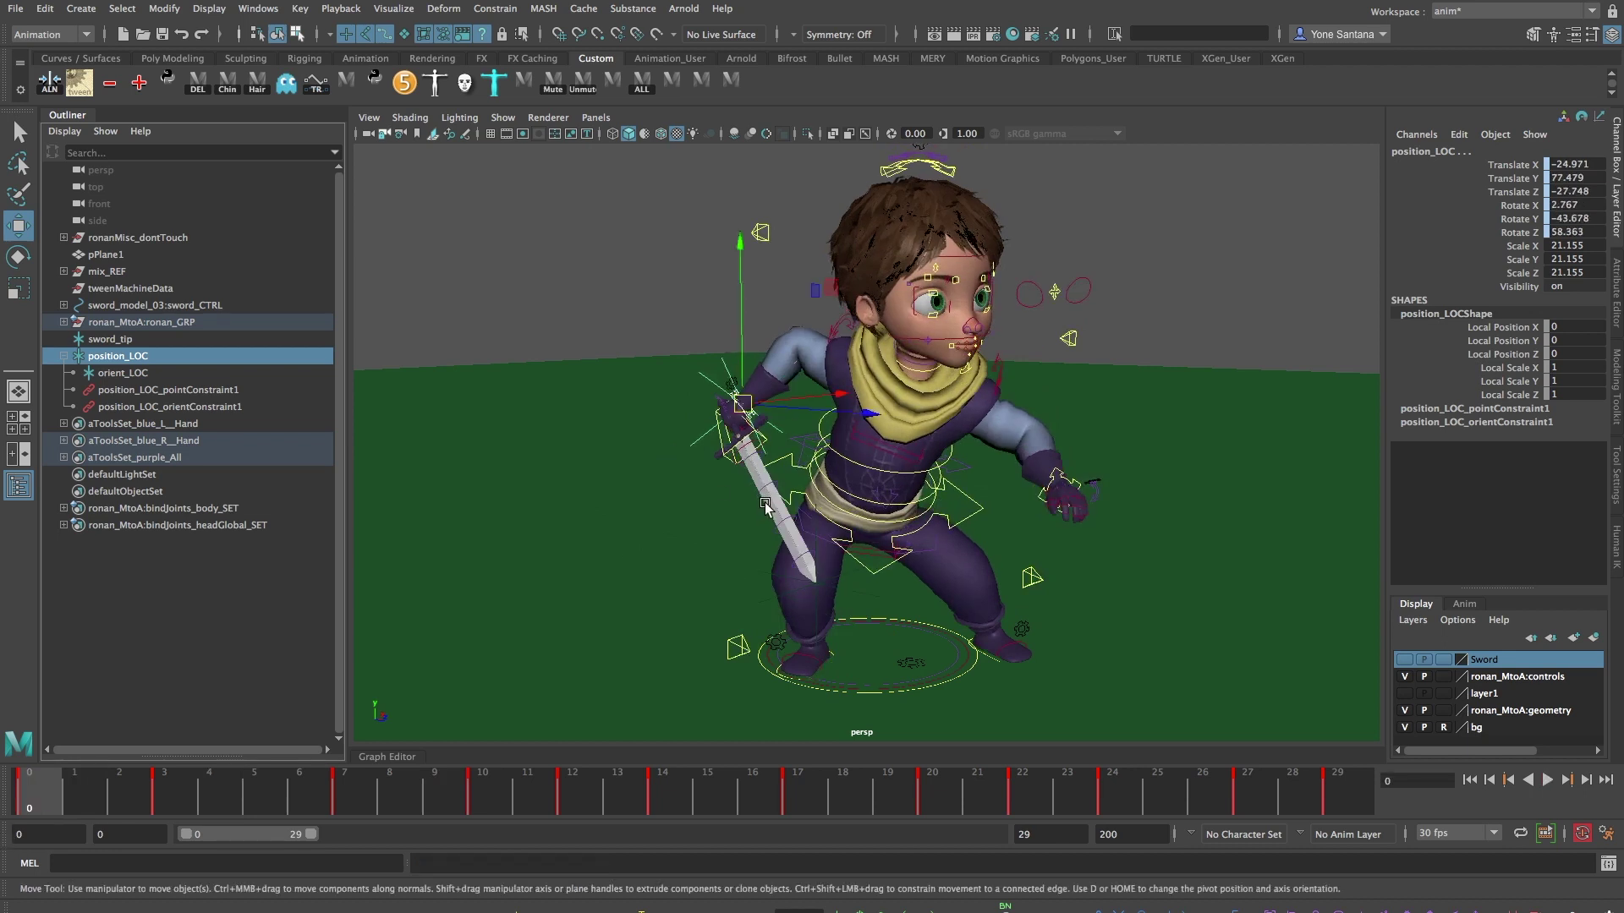
Lock the Translate X, Y and Z channels of position_LOC
{"action": "left_click", "coordinate": [203, 360]}
{"action": "left_click_drag", "start_coordinate": [1516, 166], "coordinate": [1515, 194]}
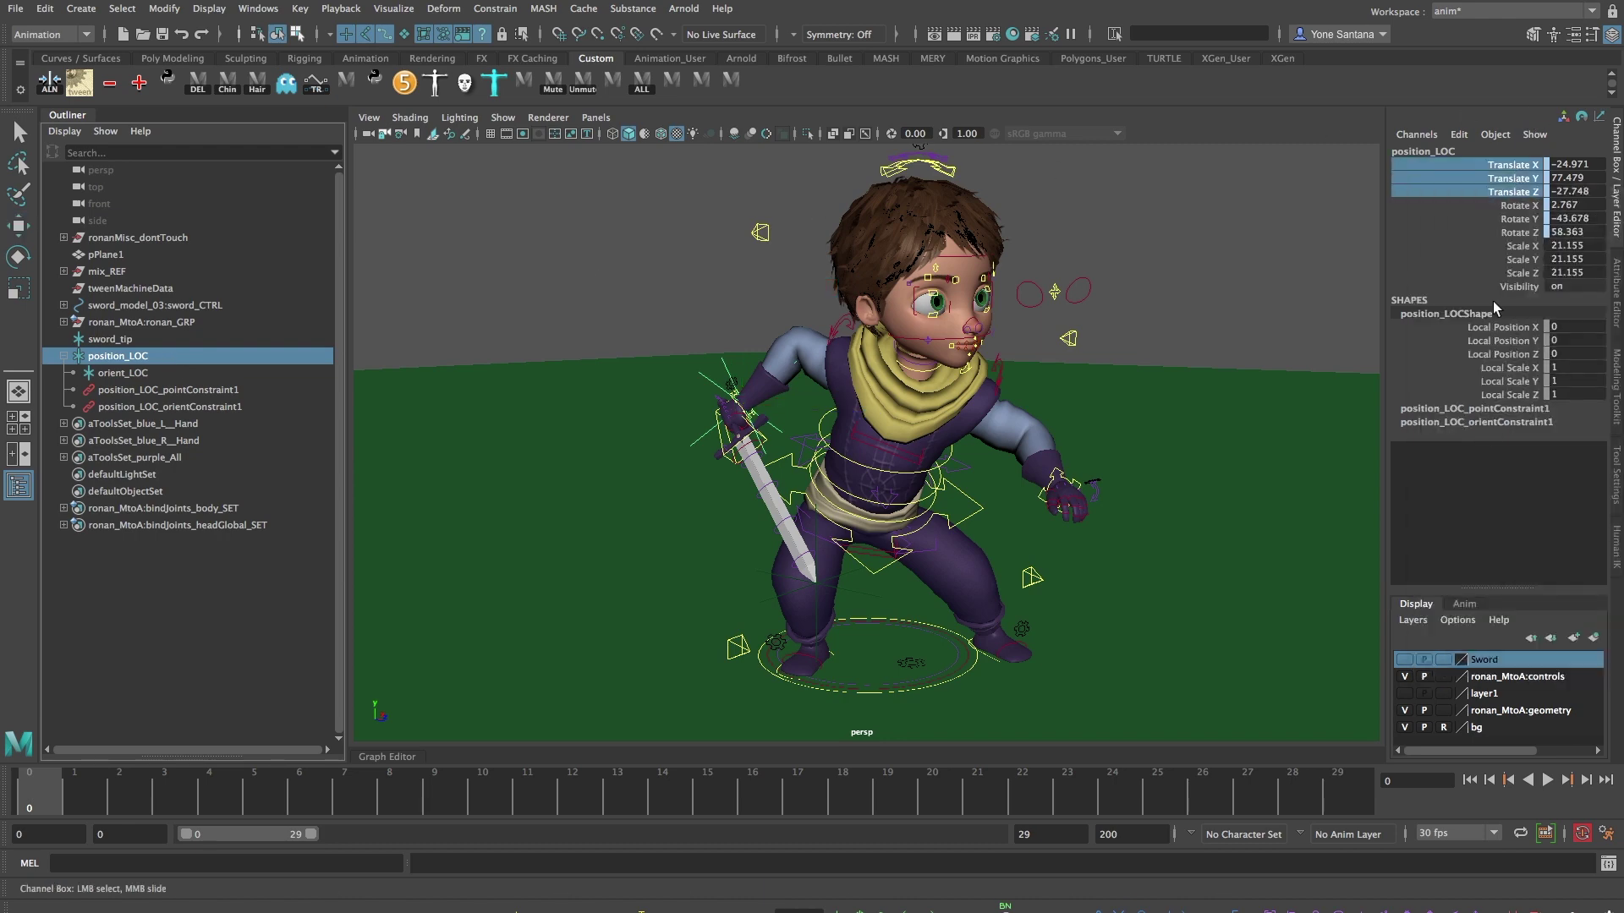
{"action": "right_click", "coordinate": [1507, 181]}
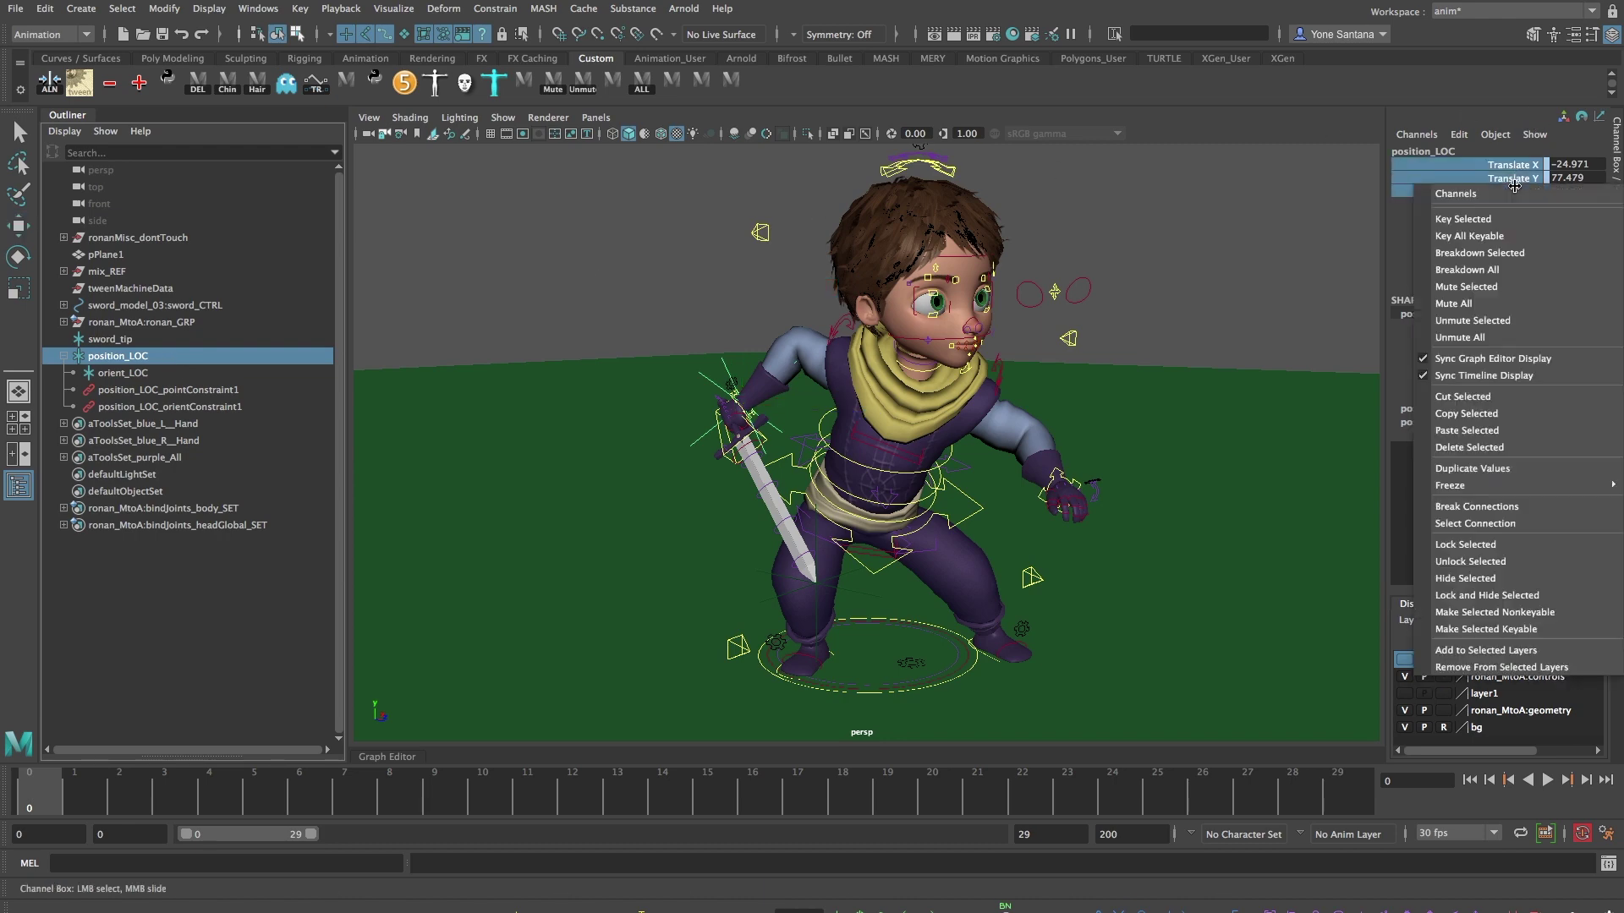
{"action": "left_click", "coordinate": [1511, 545]}
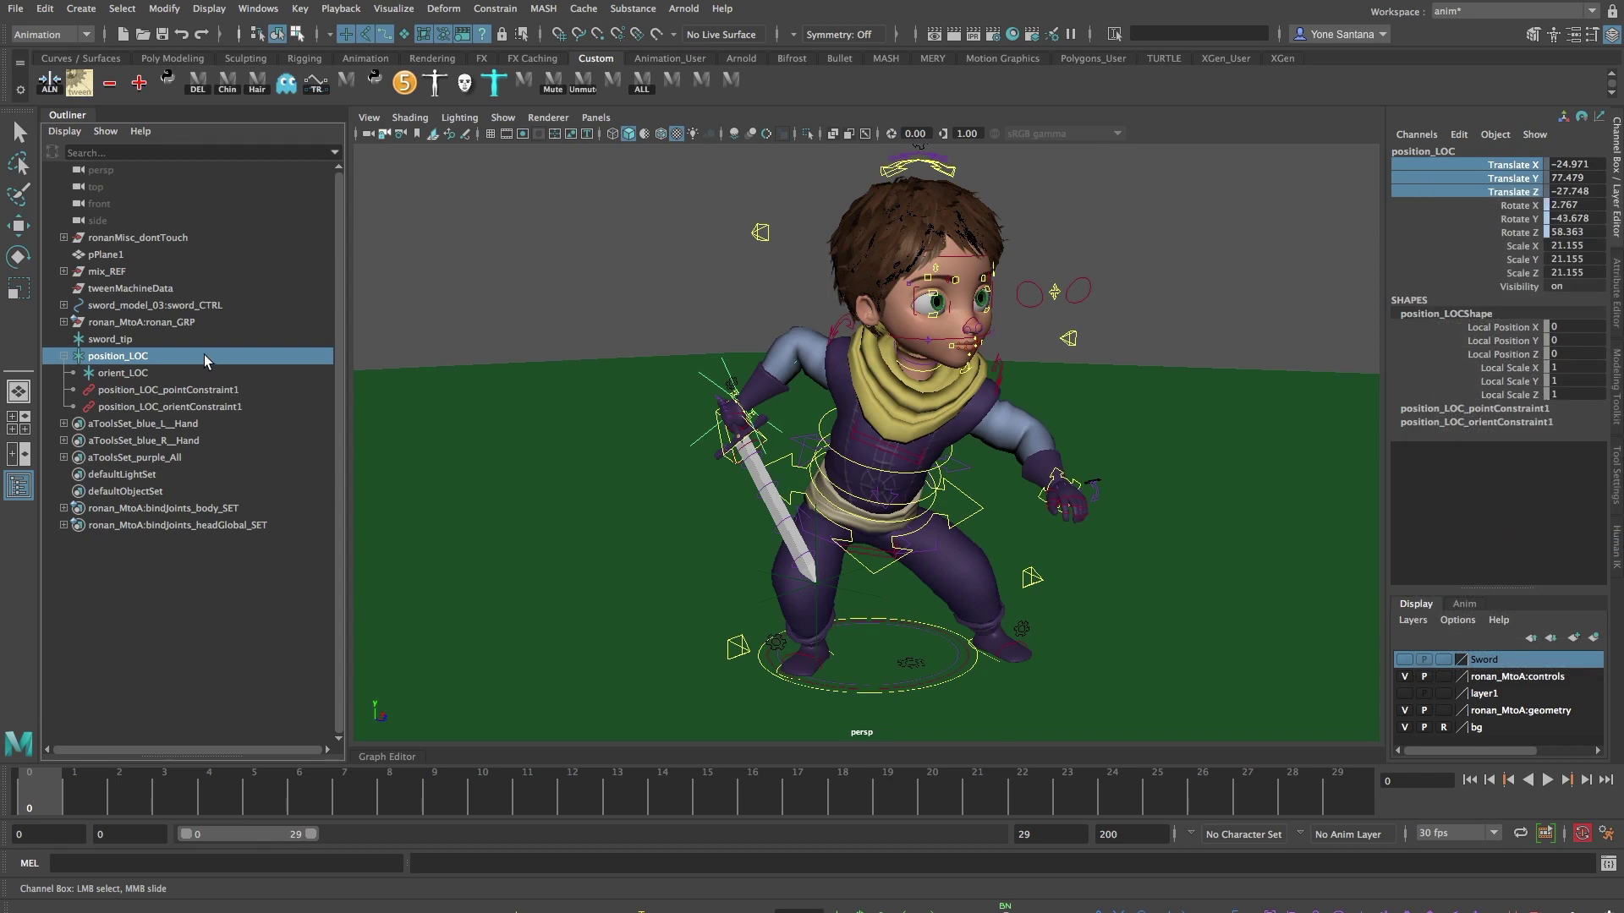
Bake the constrained rotation of position_LOC into keyframes over the timeline range
{"action": "left_click", "coordinate": [45, 9]}
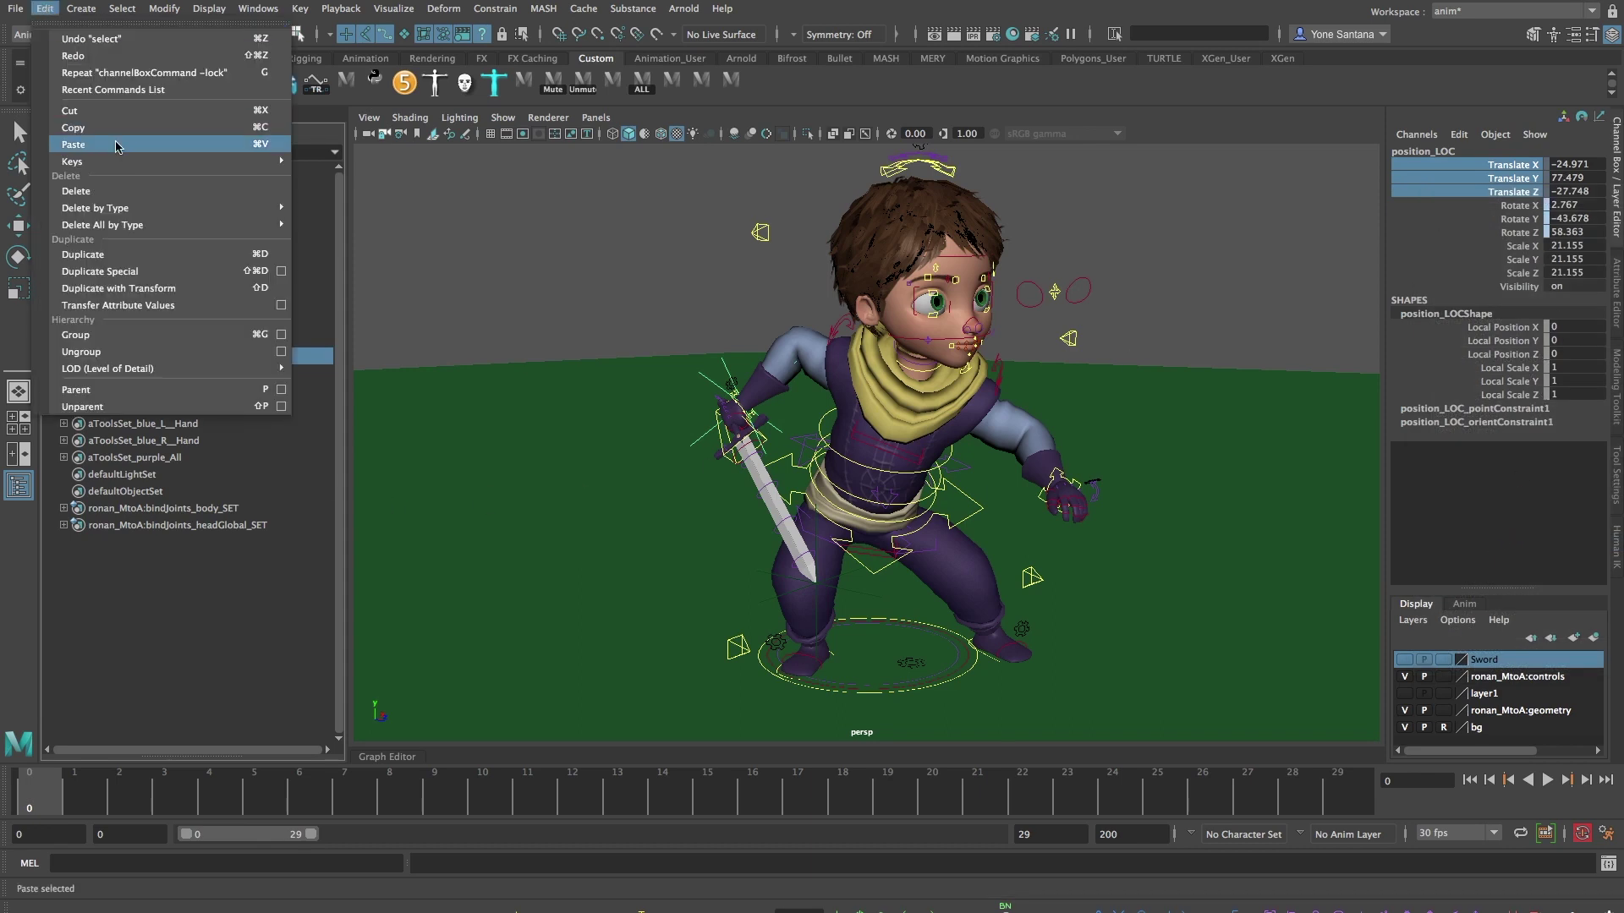
{"action": "mouse_move", "coordinate": [123, 162]}
{"action": "left_click", "coordinate": [369, 278]}
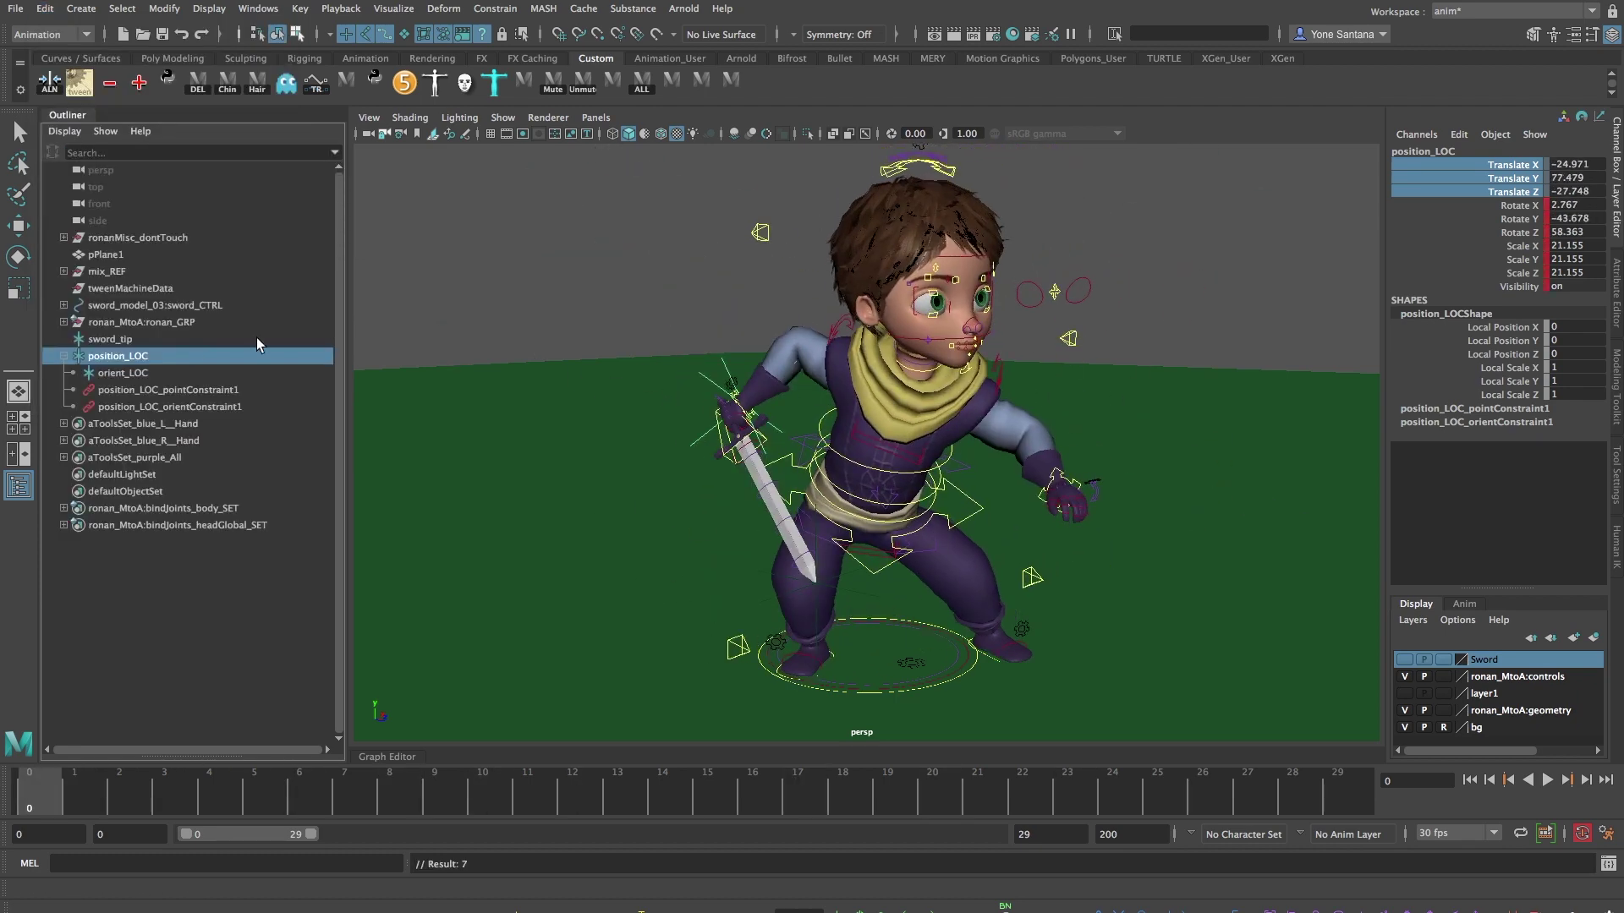
Inspect the translate and rotate curves of position_LOC in the Graph Editor
{"action": "left_click", "coordinate": [389, 757]}
{"action": "left_click", "coordinate": [457, 598]}
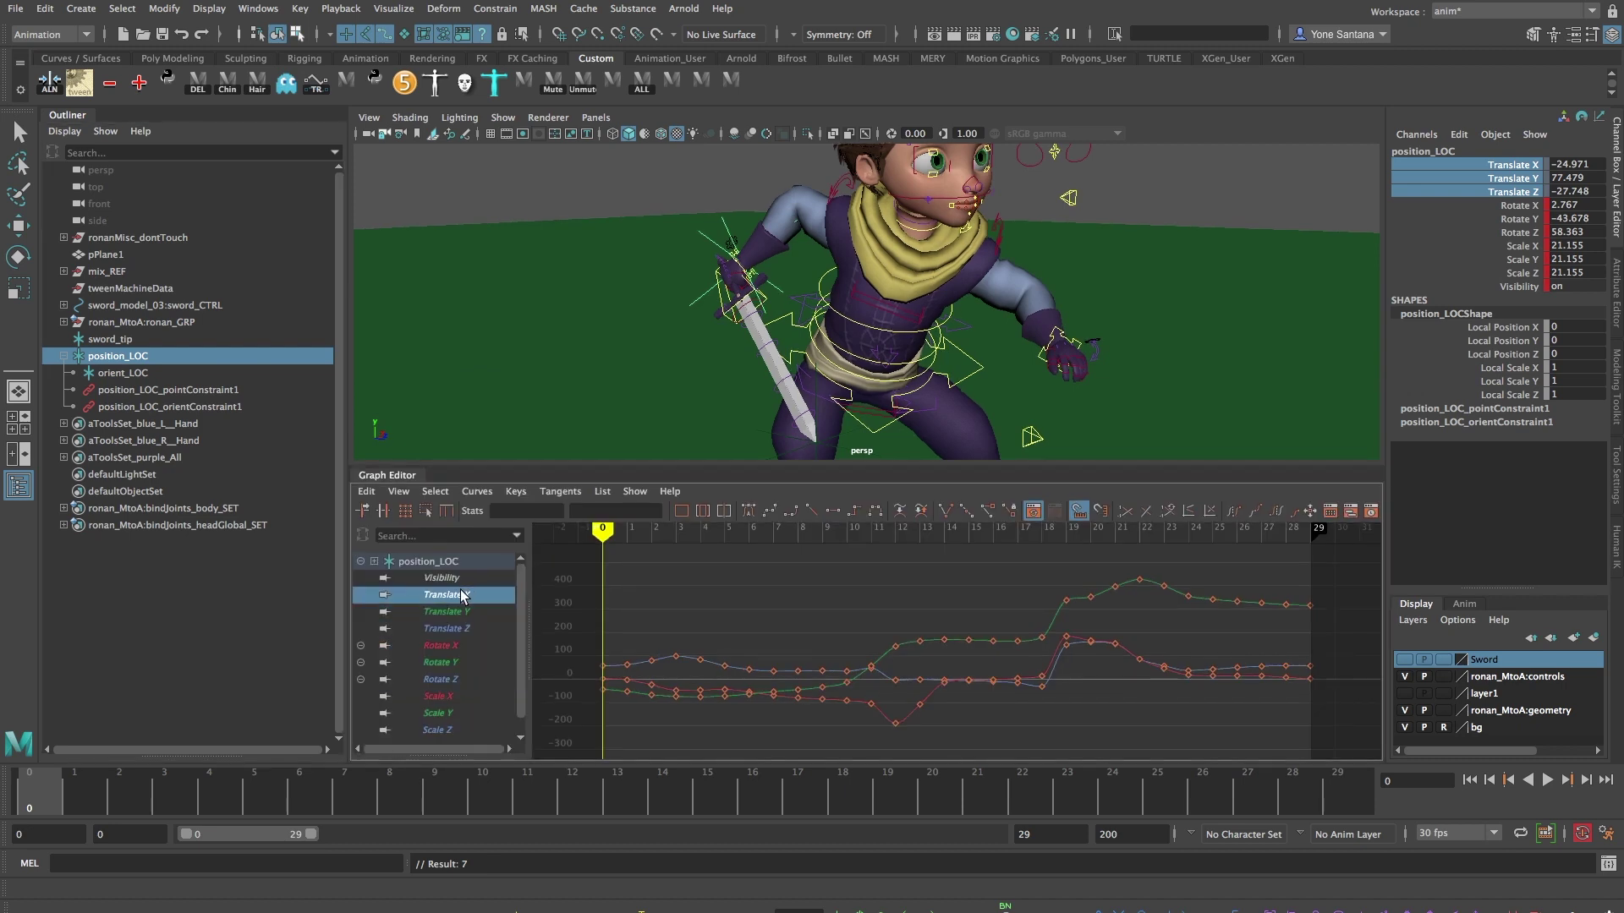
{"action": "left_click", "coordinate": [463, 627], "text": "shift"}
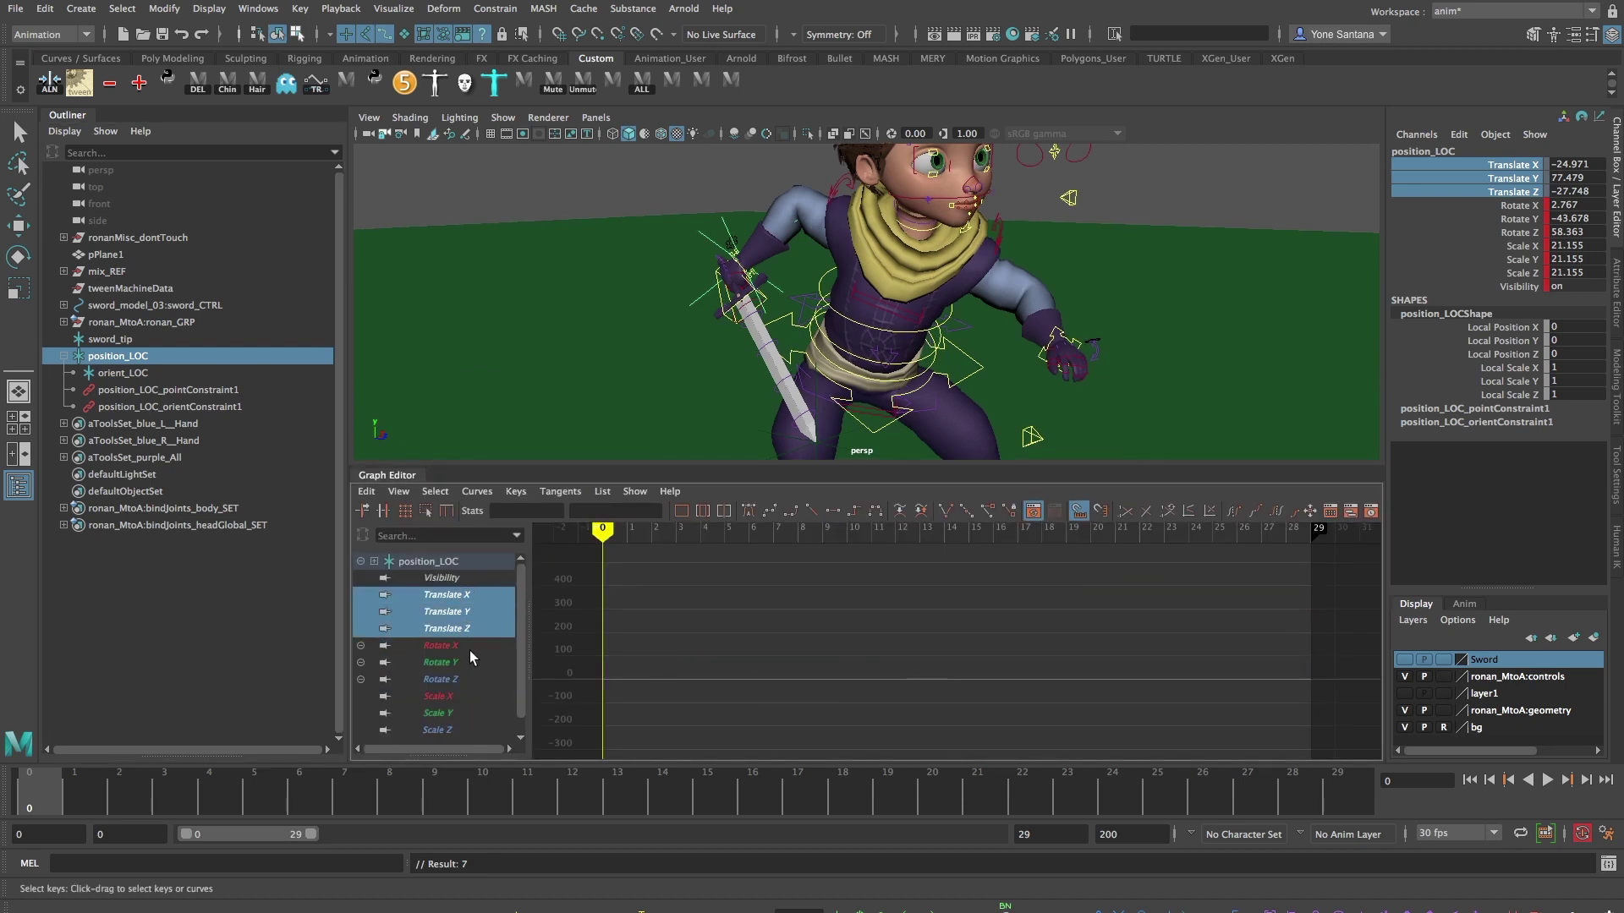
{"action": "left_click_drag", "start_coordinate": [470, 647], "coordinate": [470, 681]}
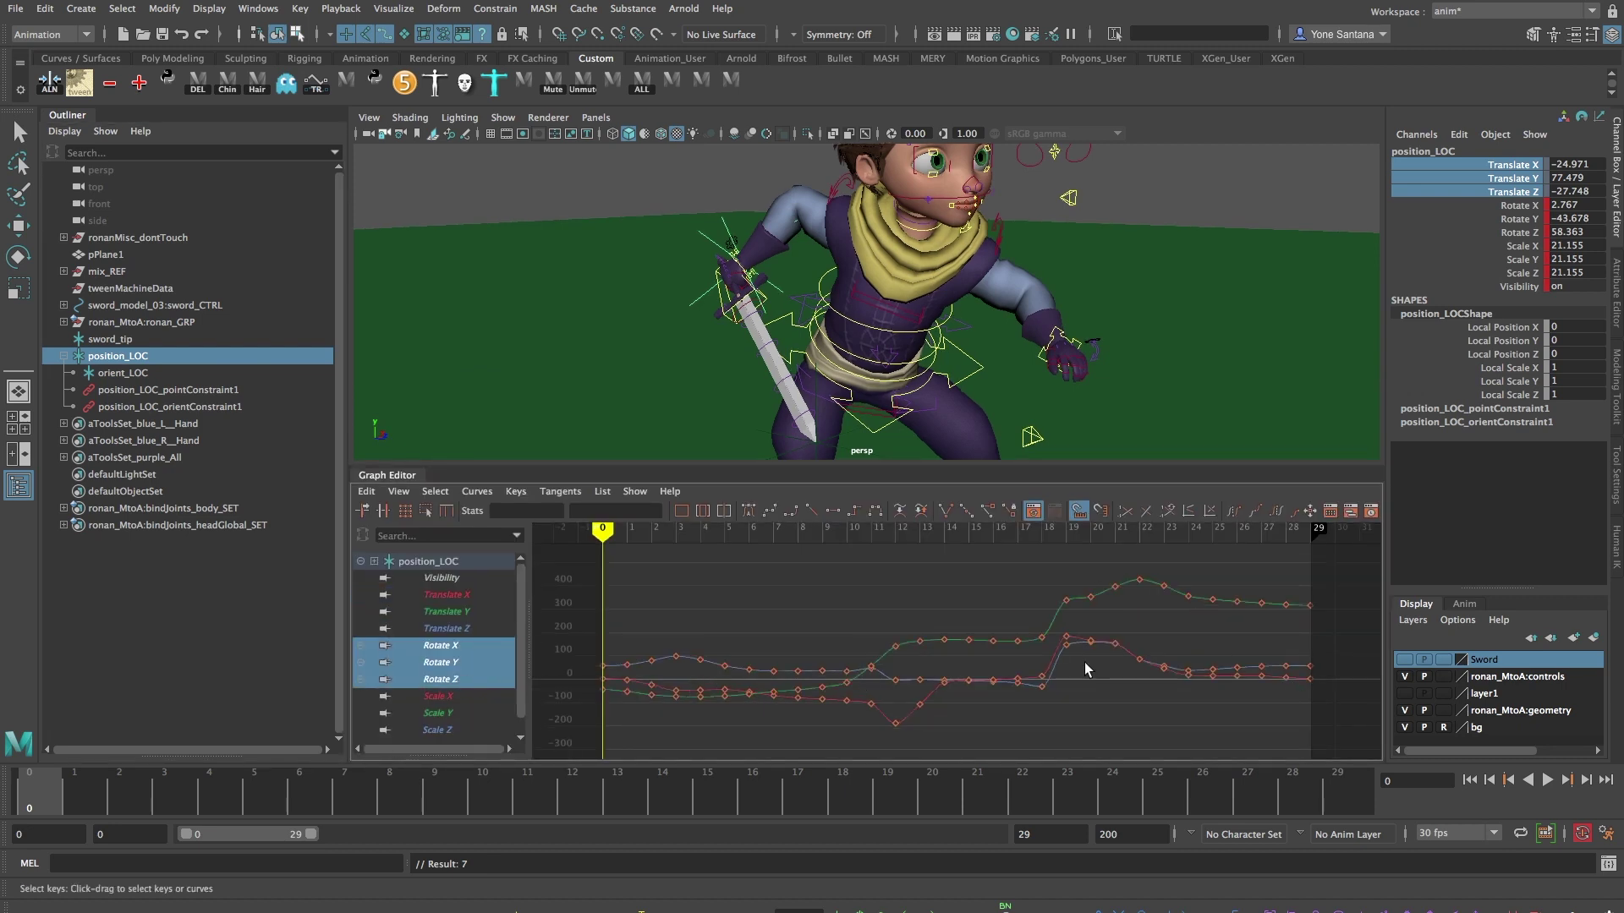
Delete the orient constraint from under position_LOC and collapse the Graph Editor
{"action": "left_click", "coordinate": [127, 407]}
{"action": "key", "text": "BackSpace"}
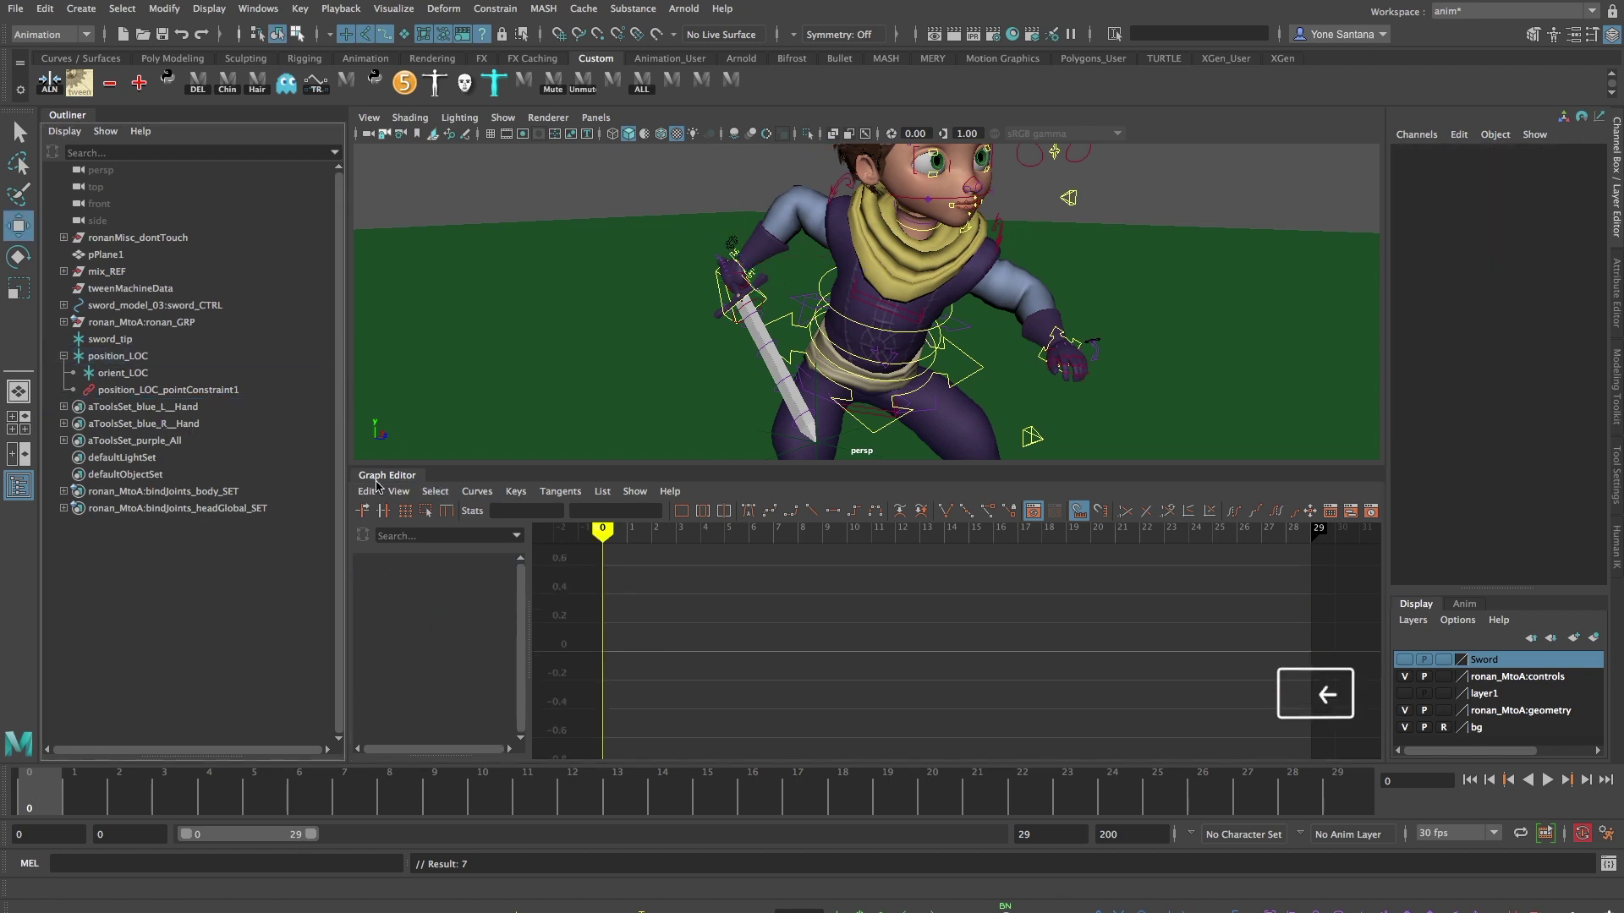
{"action": "left_click", "coordinate": [385, 478]}
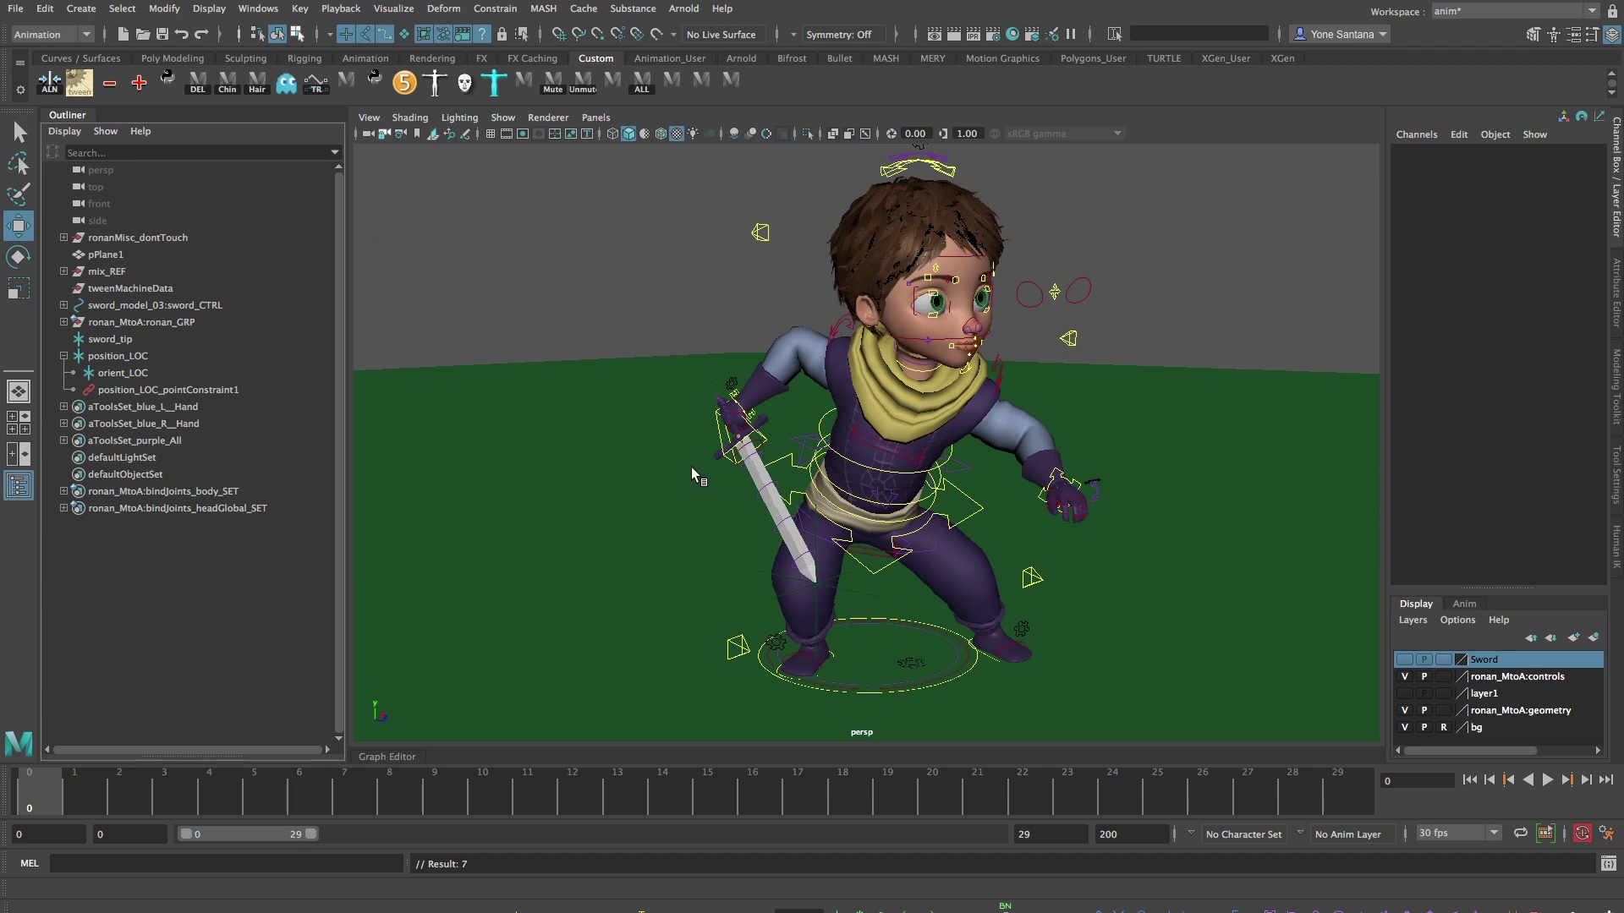
Aim-constrain orient_LOC to sword_tip with Maintain offset on, Object up as world up type and position_LOC as the world up object
{"action": "left_click", "coordinate": [125, 375]}
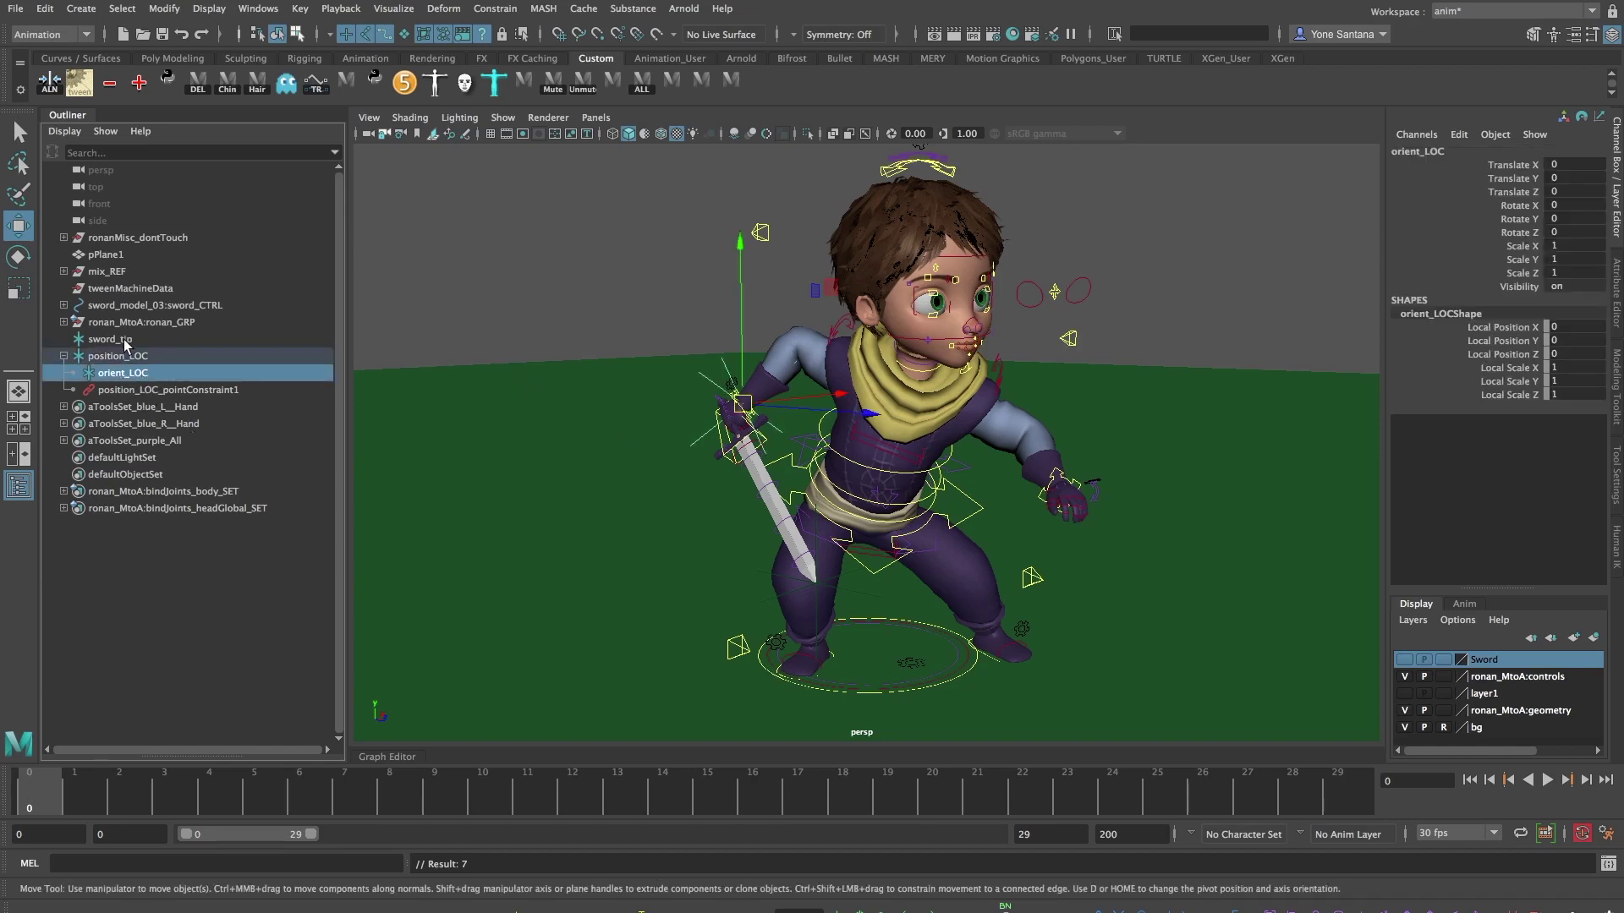
{"action": "left_click", "coordinate": [129, 340]}
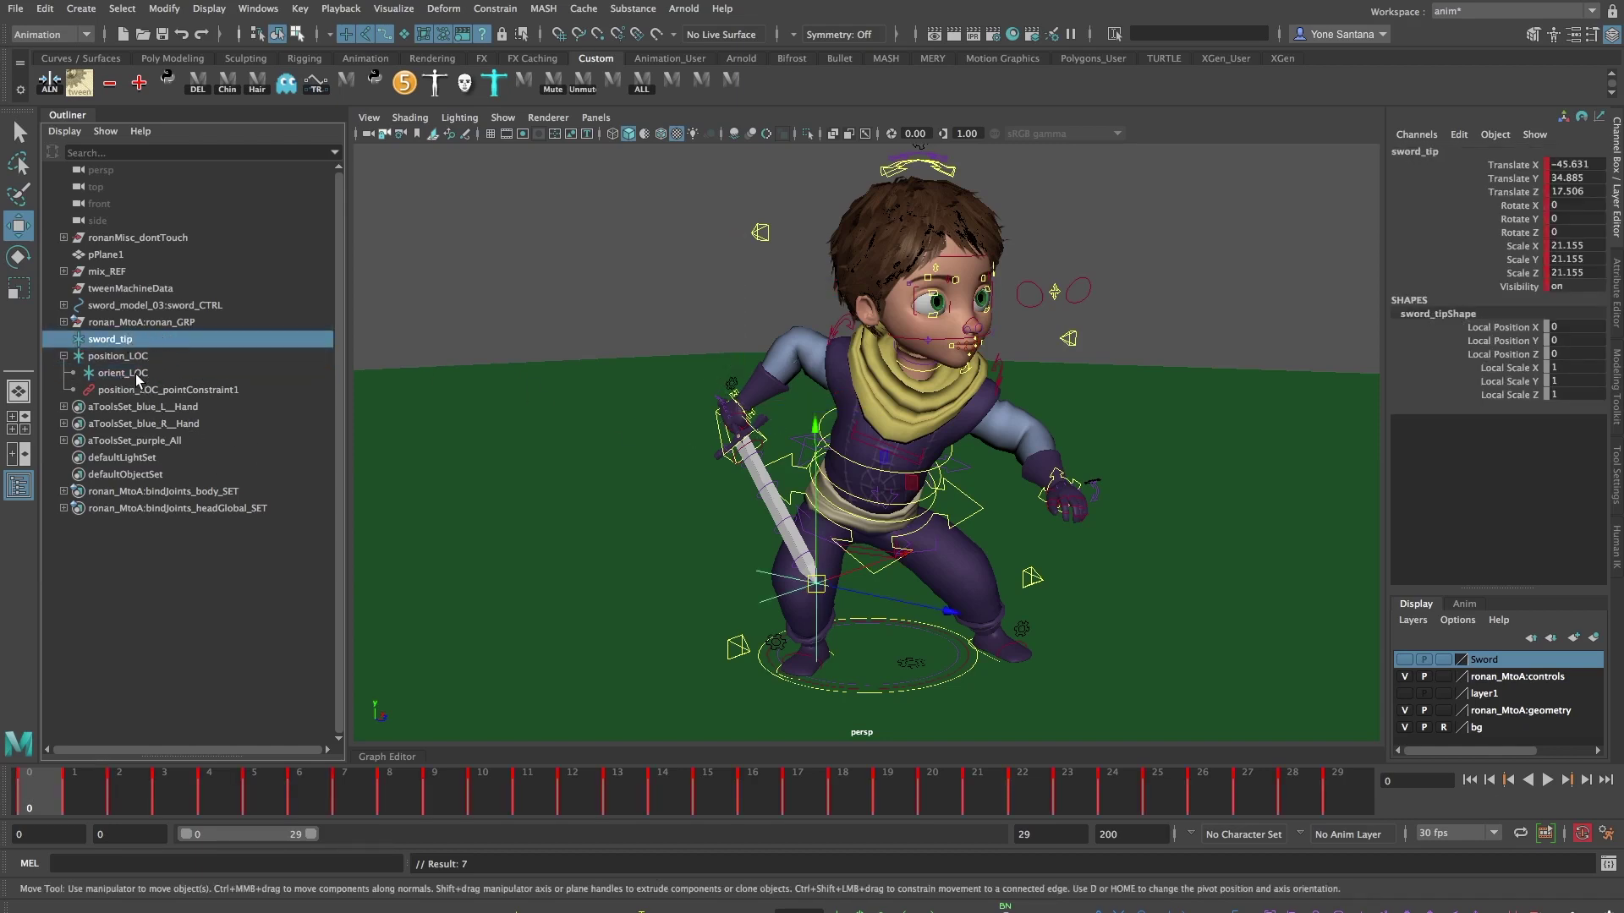
{"action": "left_click", "coordinate": [135, 375], "text": "shift"}
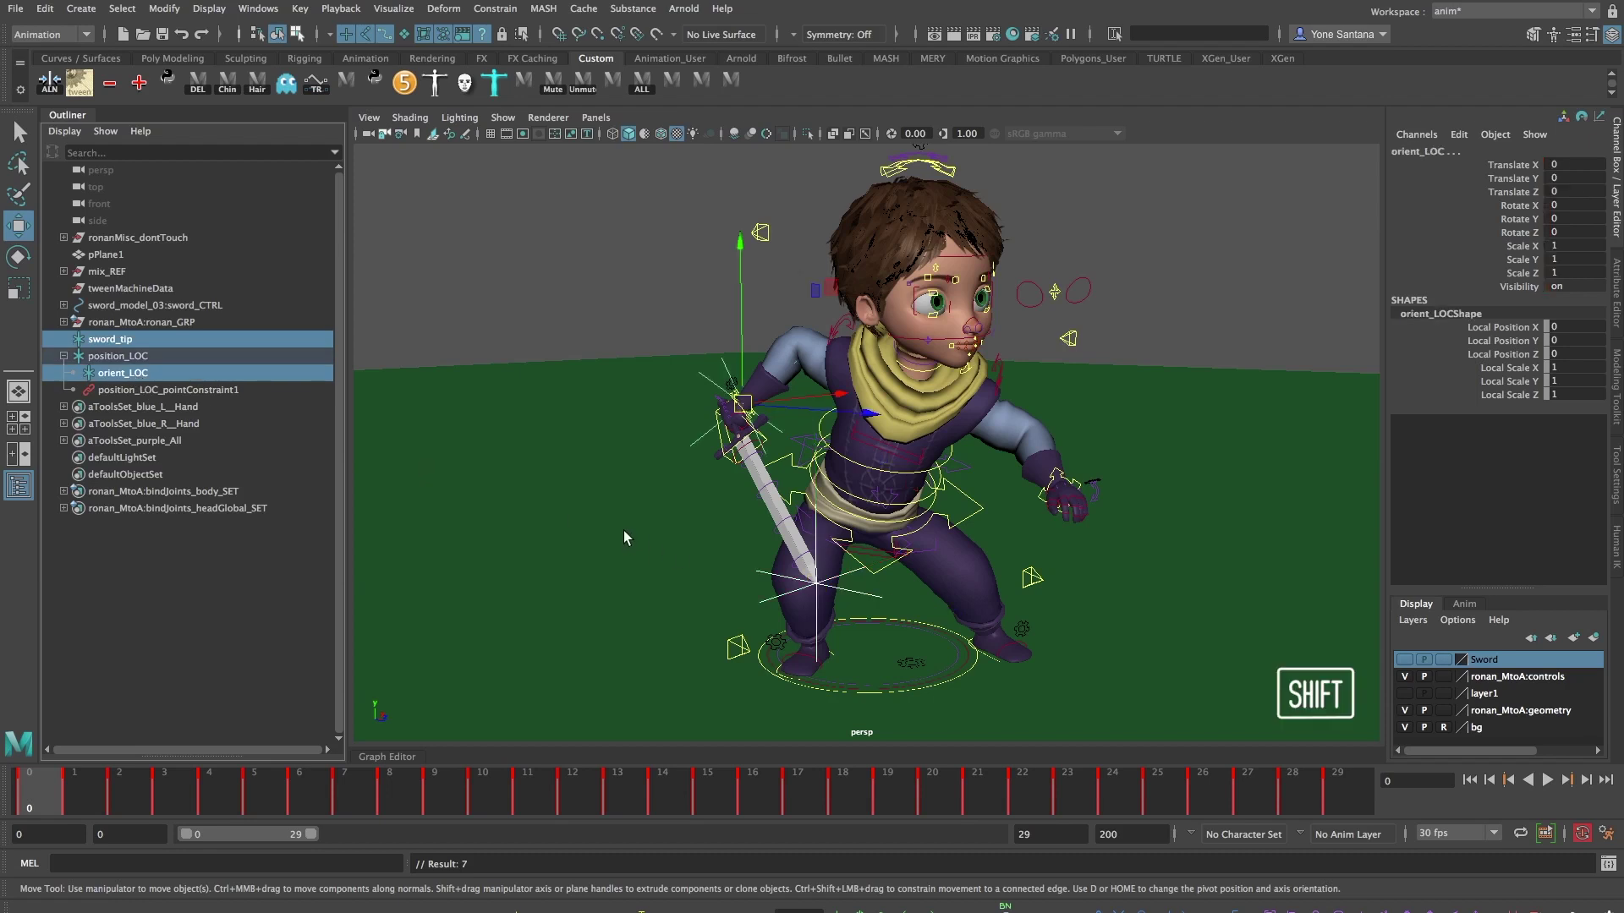
{"action": "left_click", "coordinate": [495, 8]}
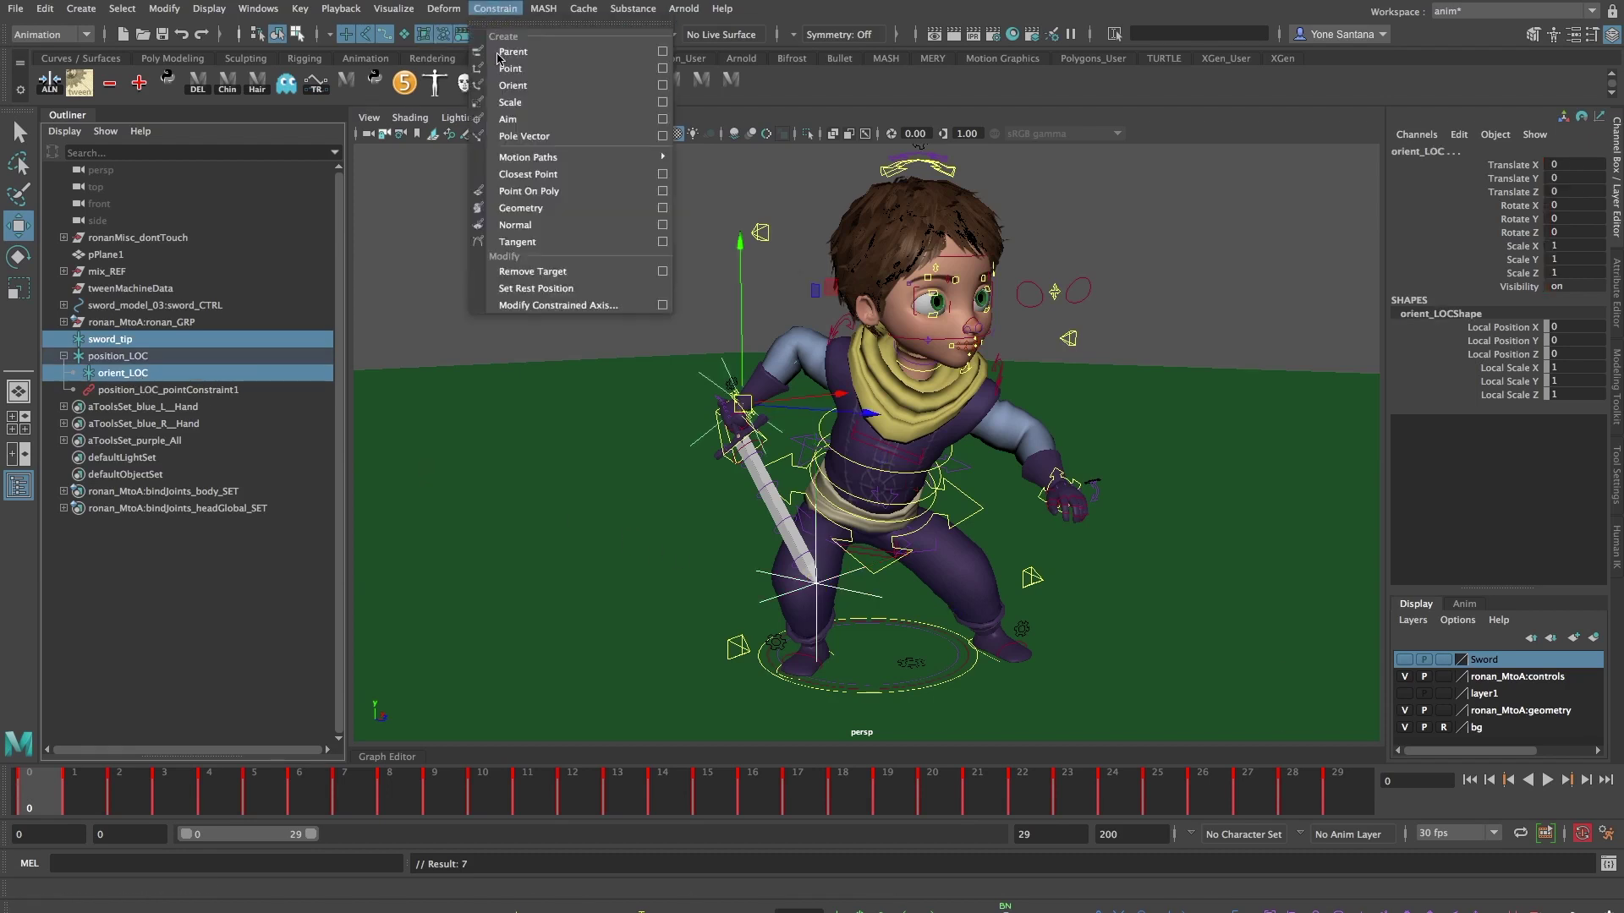
{"action": "left_click", "coordinate": [662, 119]}
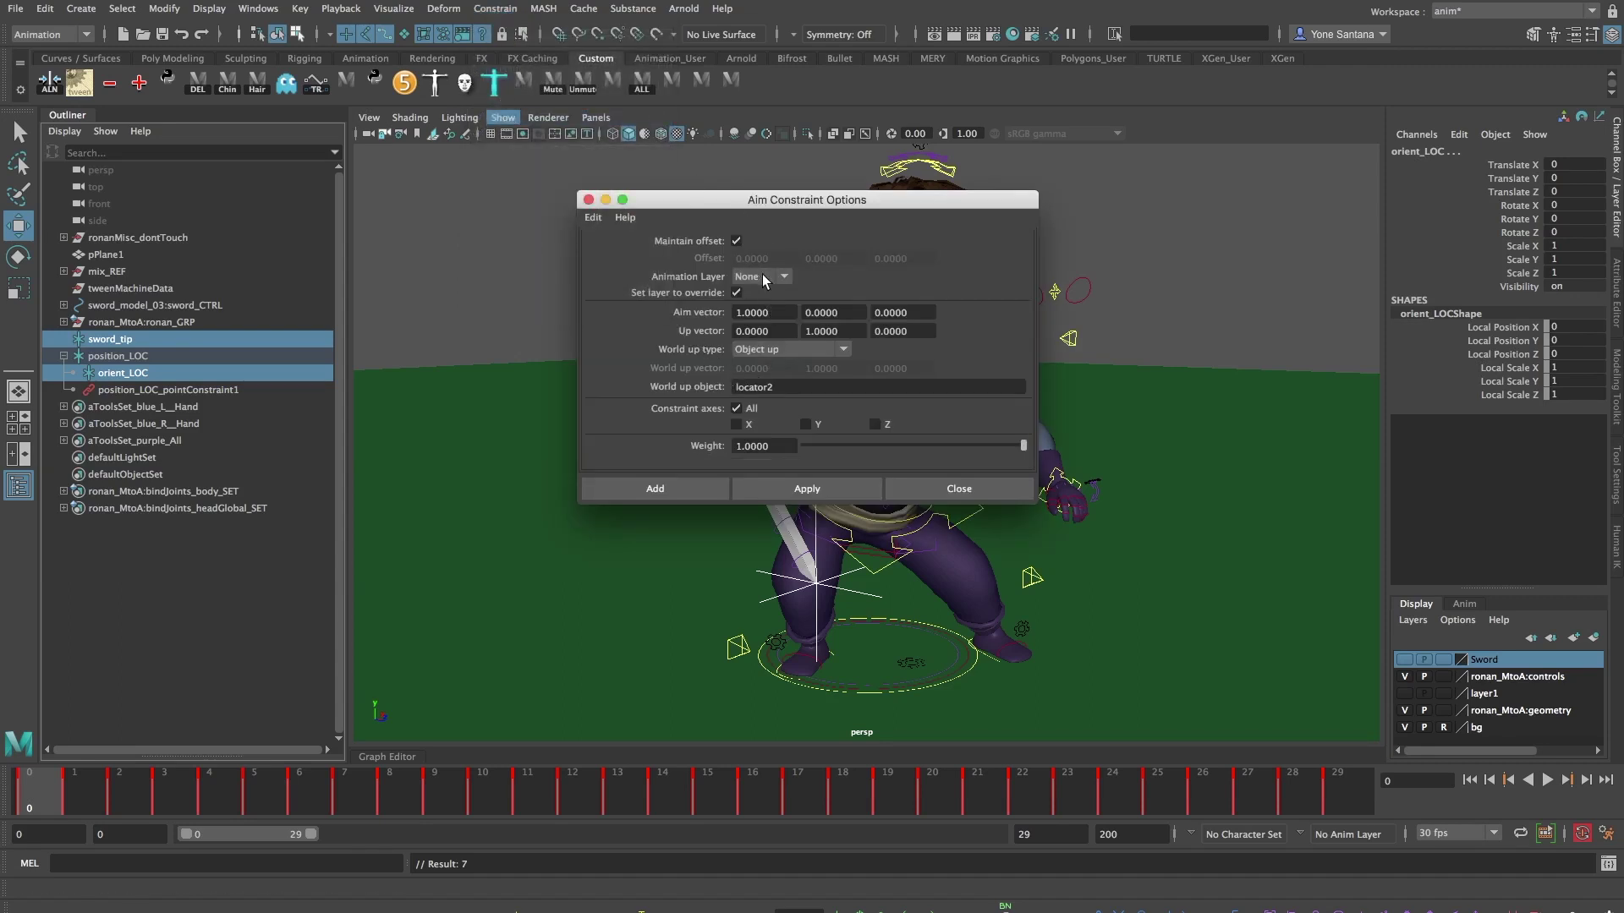
{"action": "left_click", "coordinate": [741, 349]}
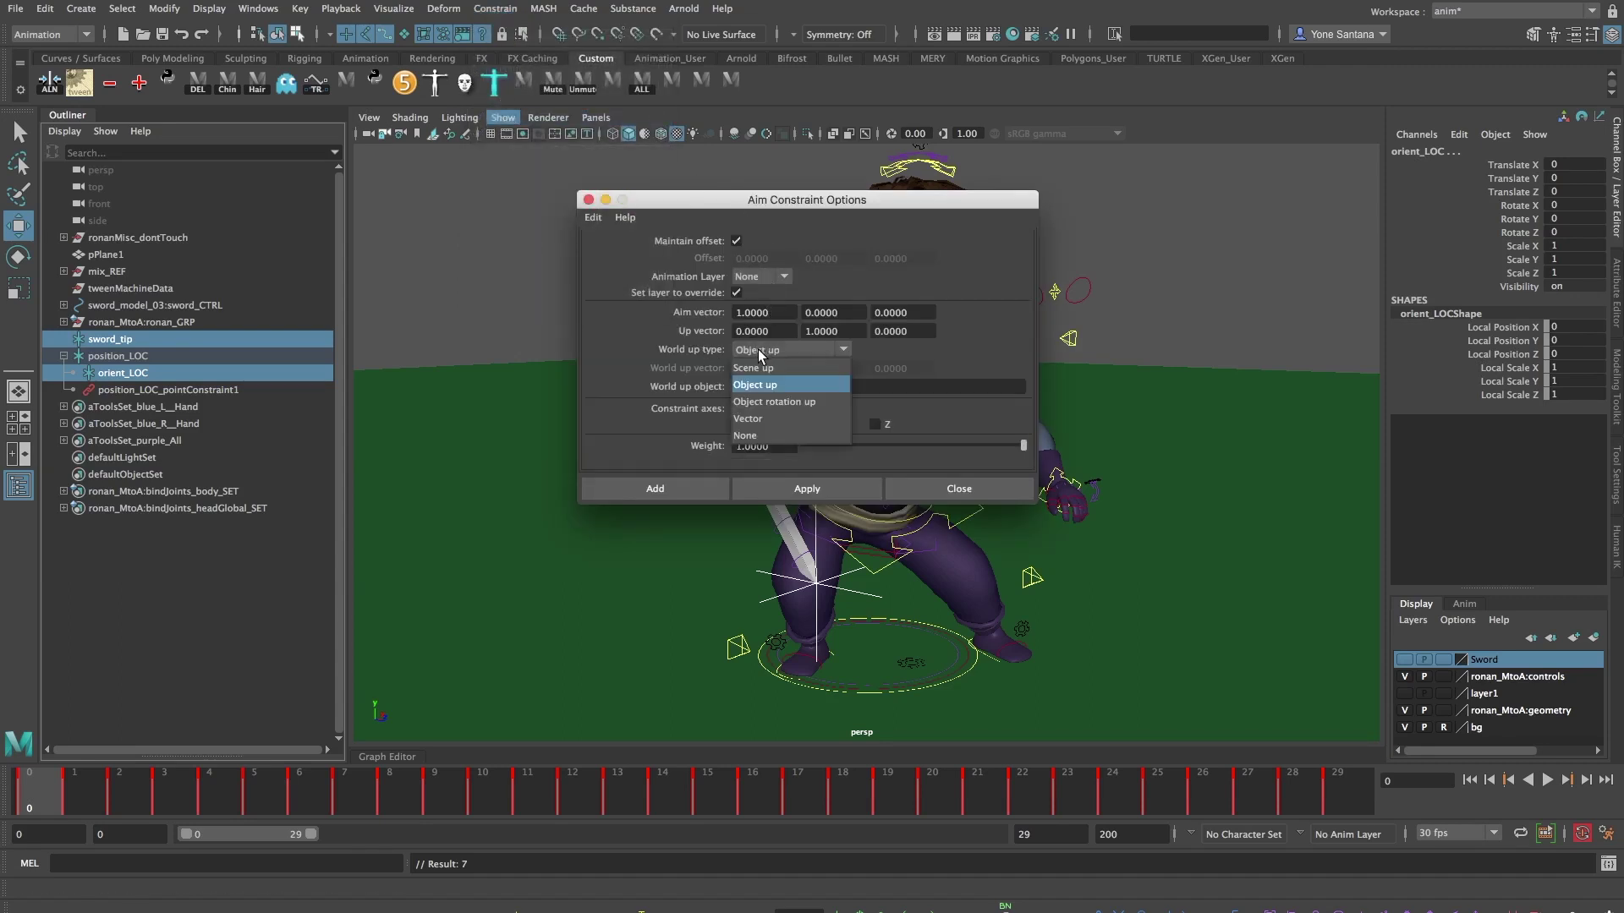
{"action": "left_click", "coordinate": [798, 382]}
{"action": "double_click", "coordinate": [798, 383]}
{"action": "type", "text": "posit"}
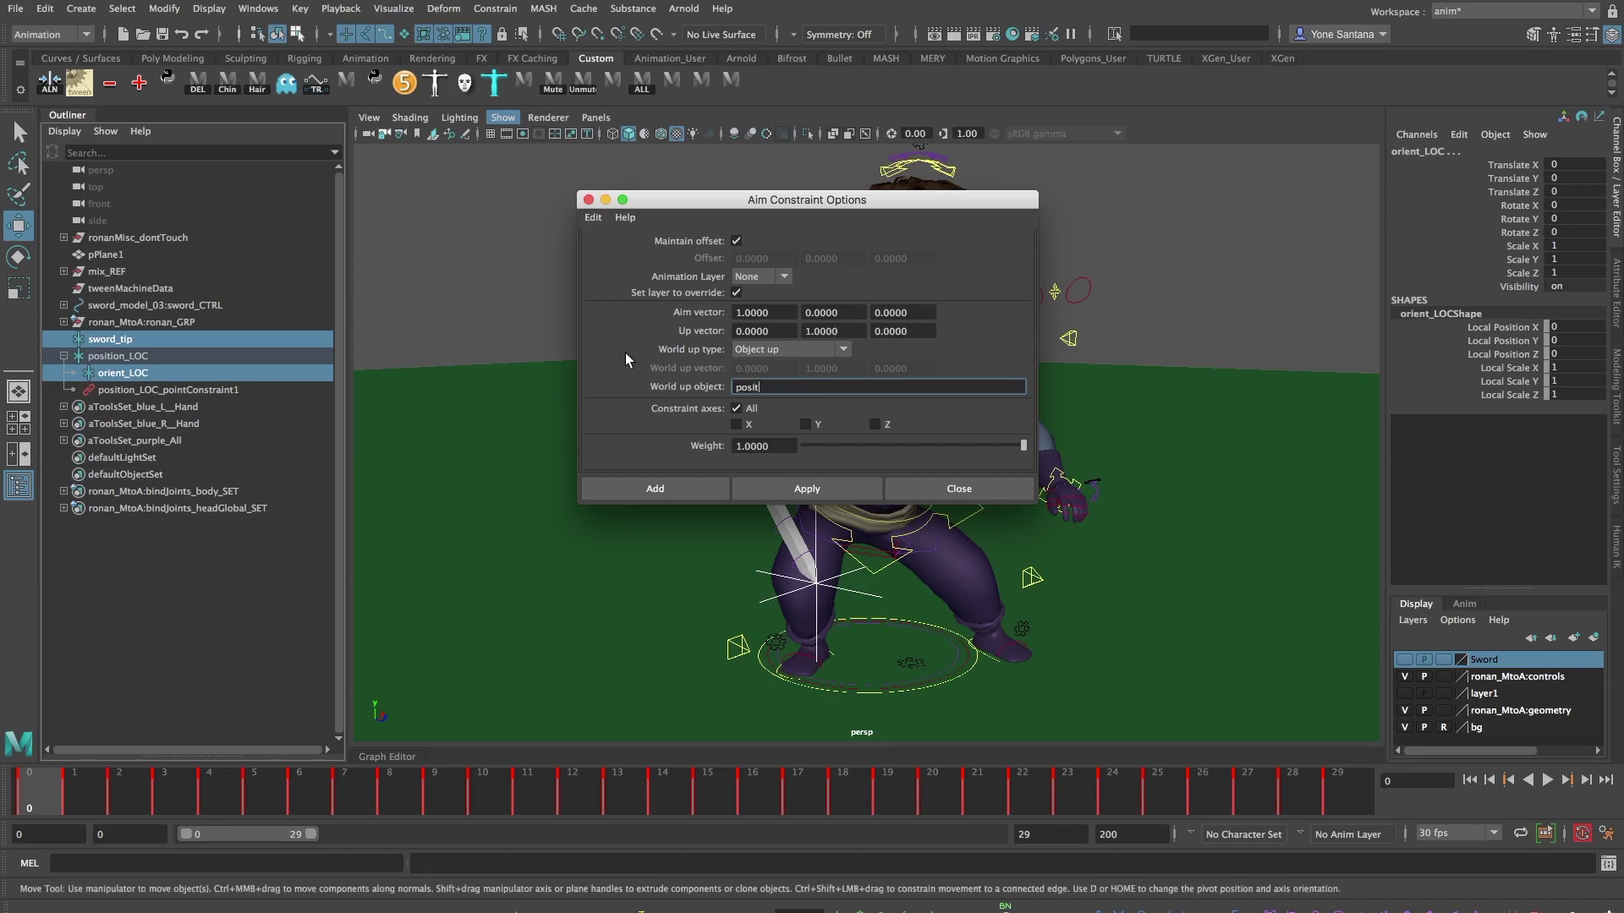
{"action": "type", "text": "ion_LOC"}
{"action": "left_click", "coordinate": [658, 489]}
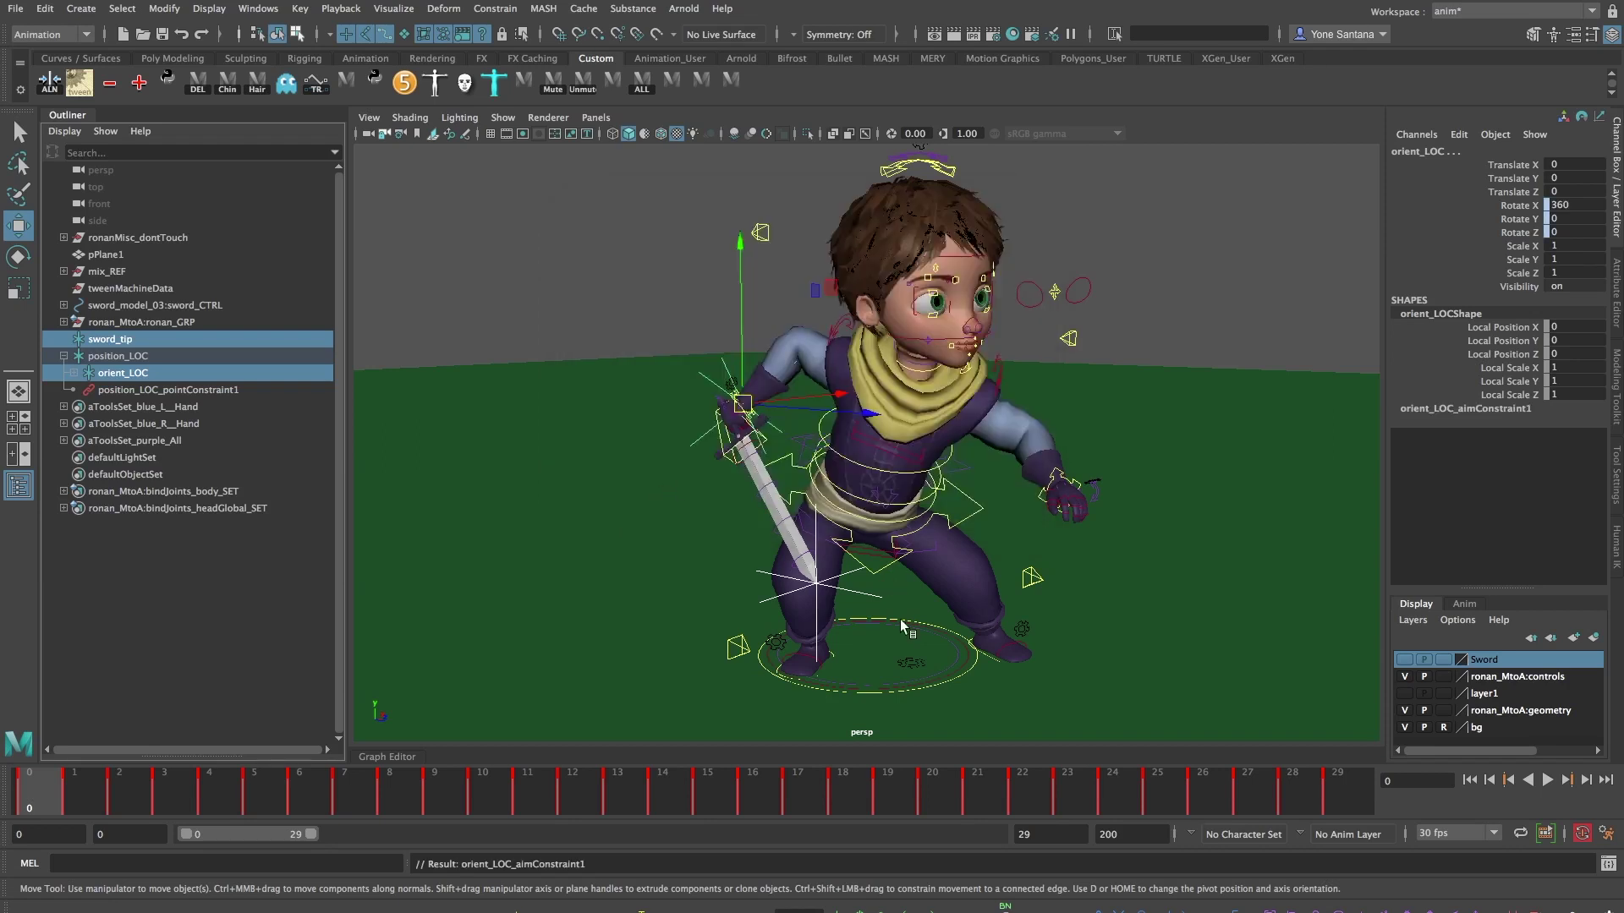
Move the sword_tip locator to test the aim constraint and undo the move
{"action": "left_click", "coordinate": [866, 592]}
{"action": "left_click_drag", "start_coordinate": [822, 581], "coordinate": [829, 626]}
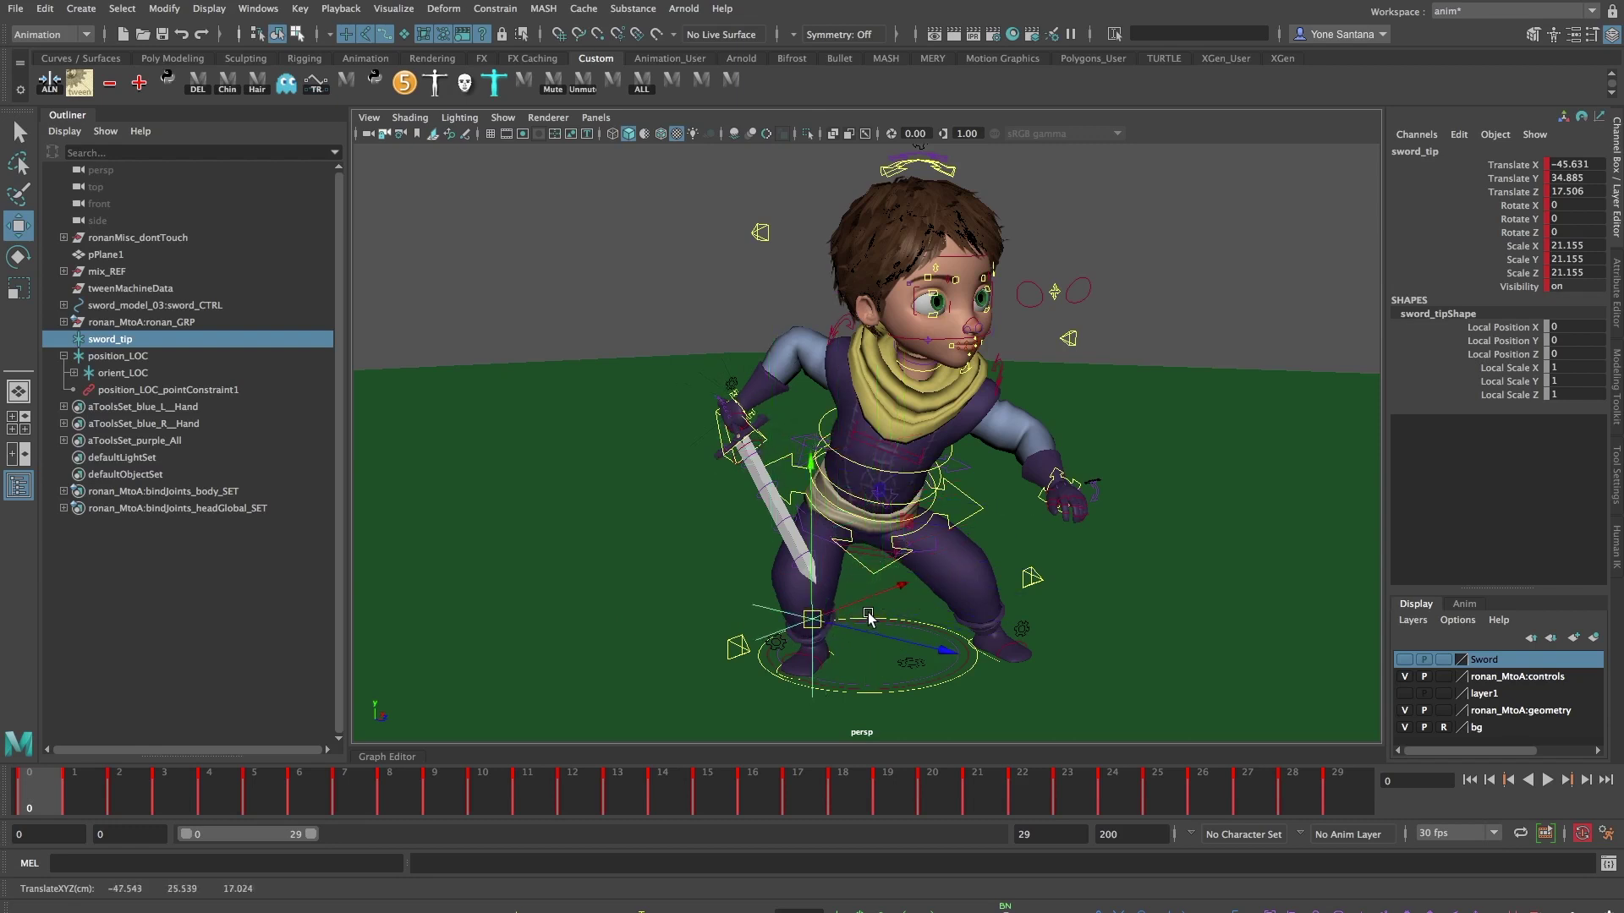
{"action": "key", "text": "ctrl+z"}
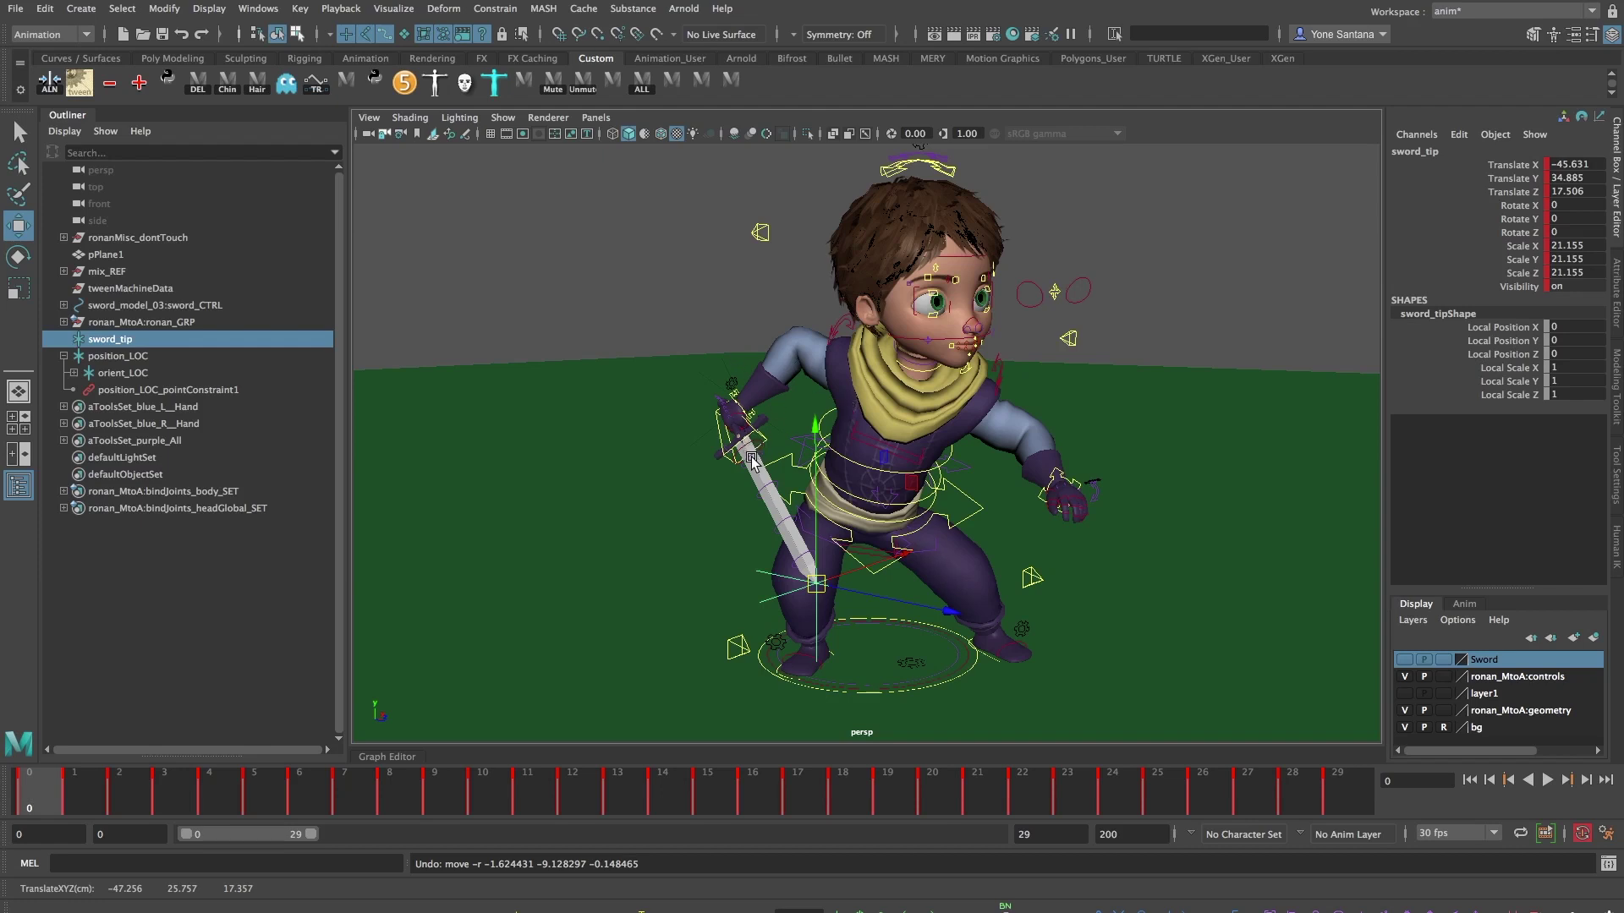
Orient-constrain the right hand IK control to orient_LOC on all axes with Maintain offset off
{"action": "left_click", "coordinate": [125, 373]}
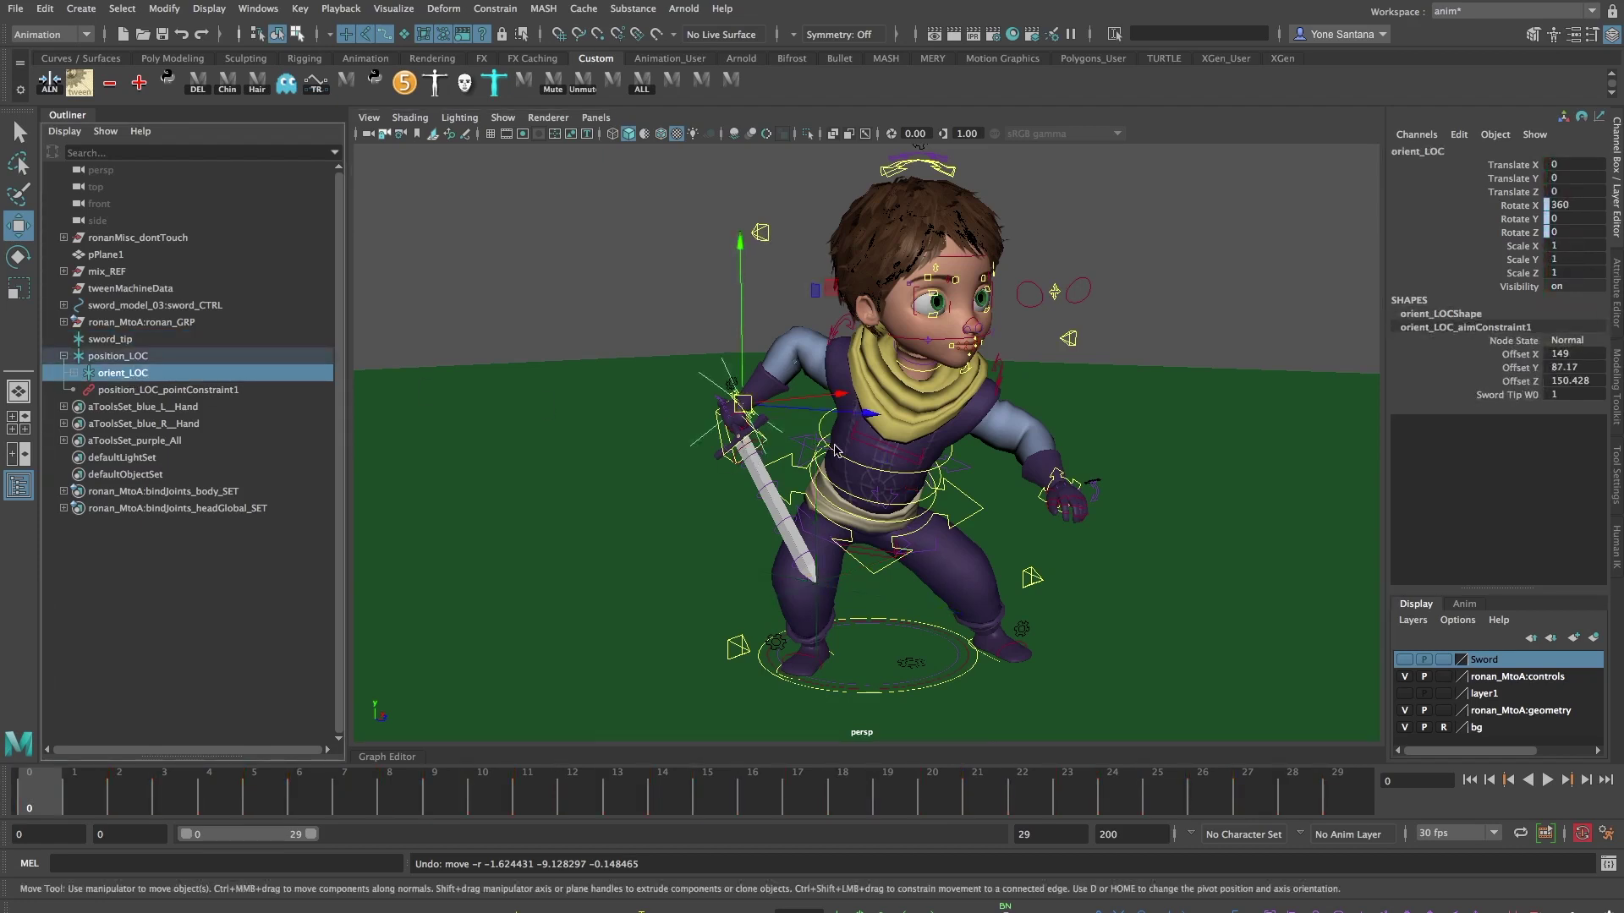
{"action": "right_click_drag", "start_coordinate": [835, 450], "coordinate": [935, 522], "text": "alt"}
{"action": "right_click_drag", "start_coordinate": [822, 491], "coordinate": [895, 520], "text": "alt"}
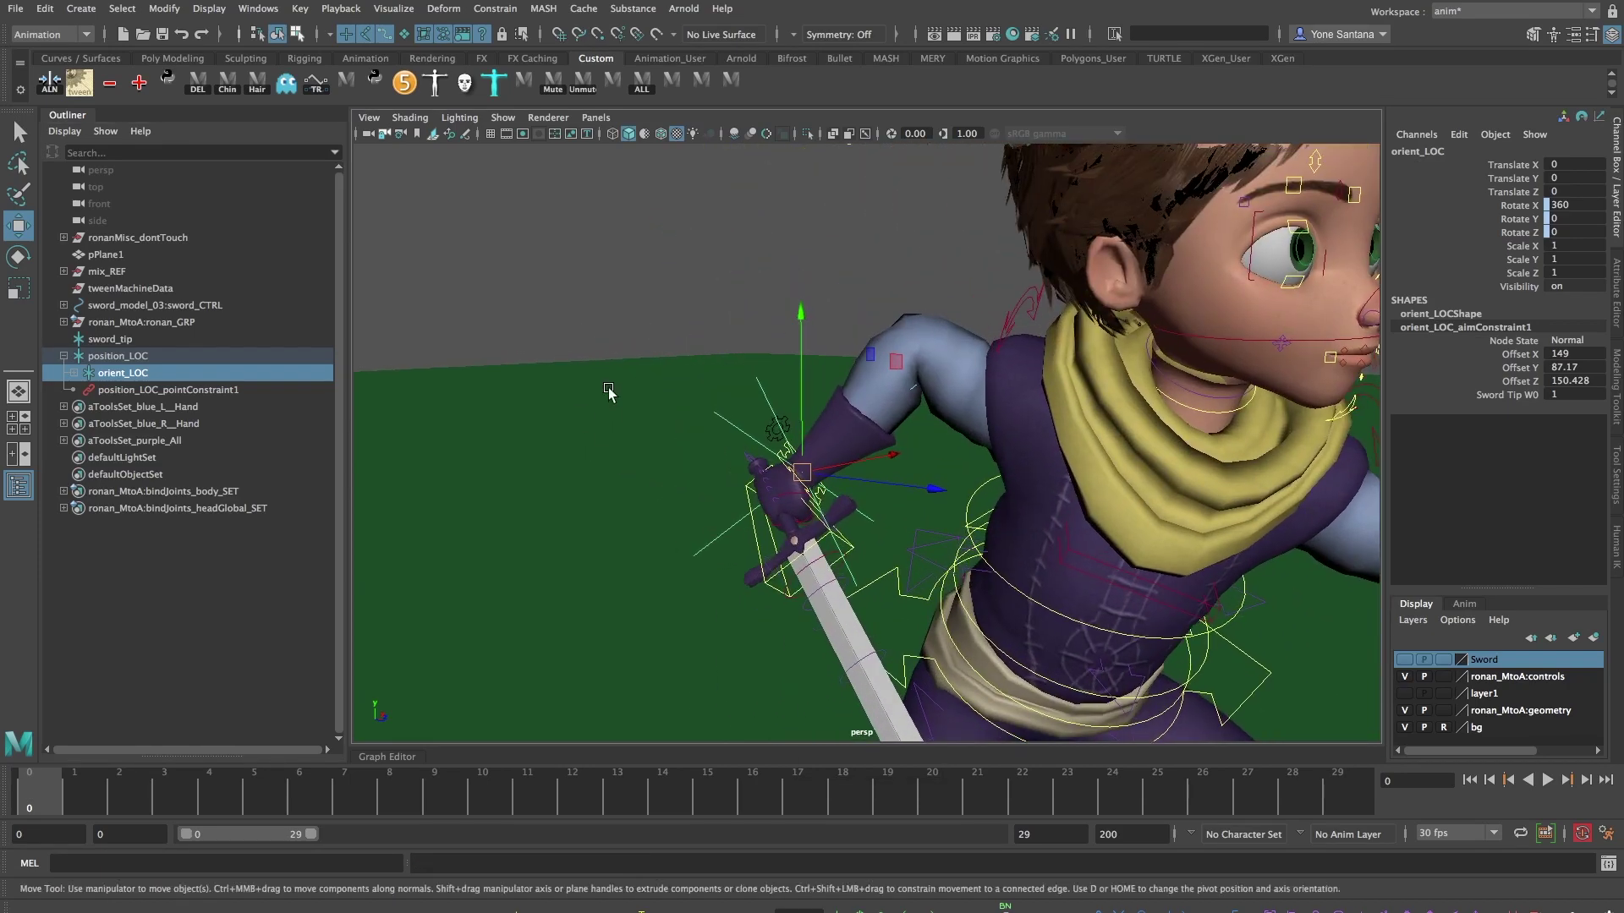
{"action": "left_click", "coordinate": [795, 450], "text": "shift"}
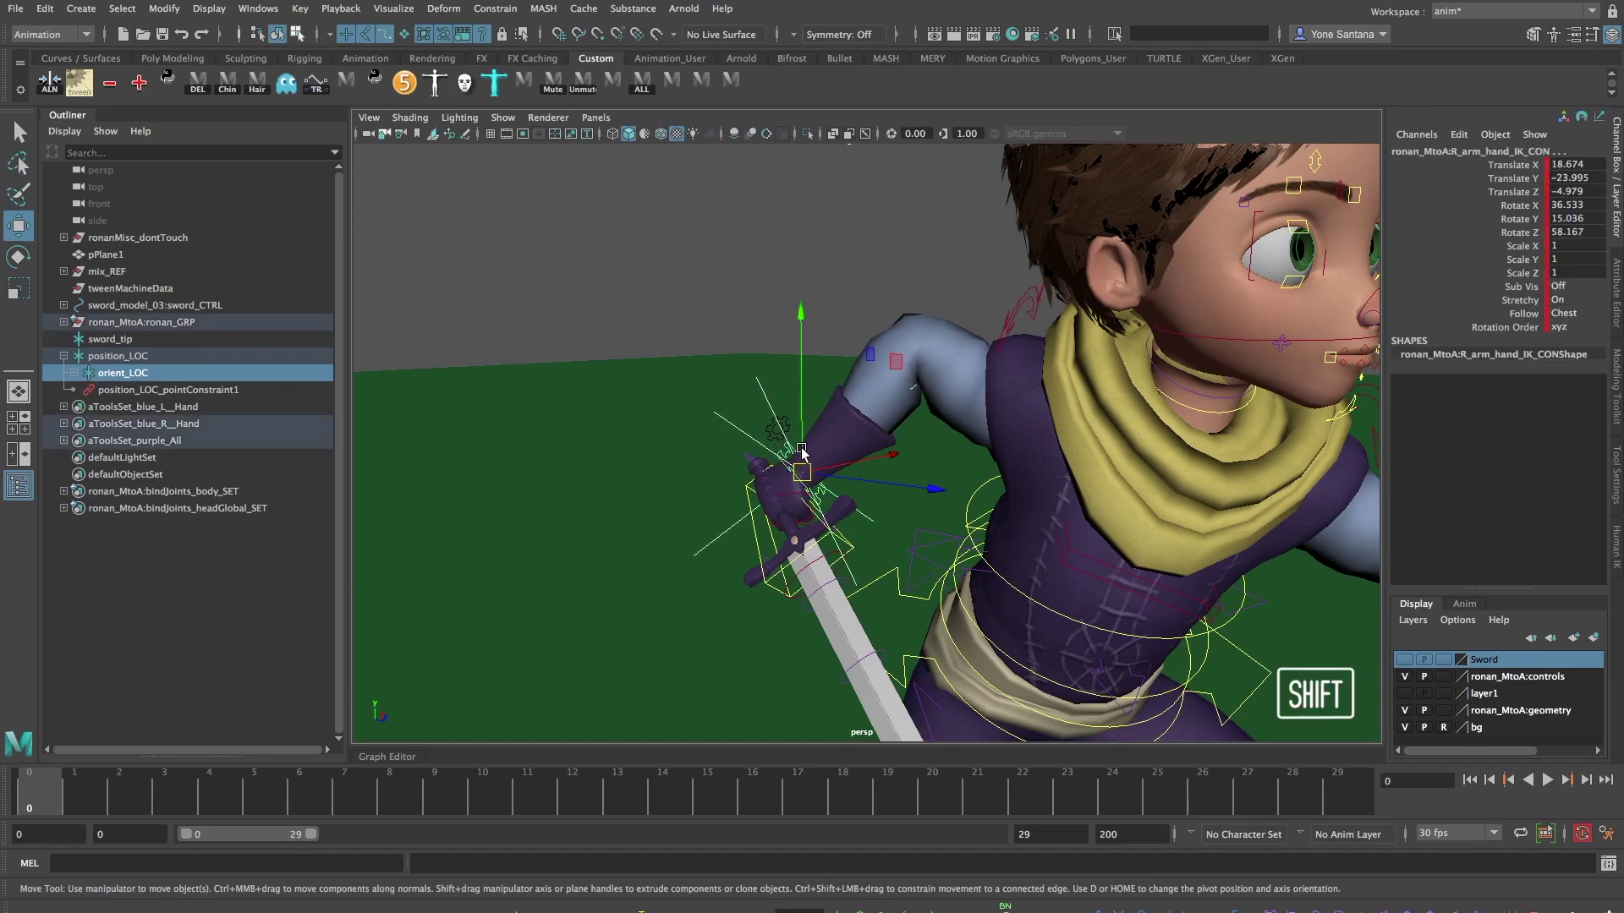
{"action": "left_click", "coordinate": [495, 8]}
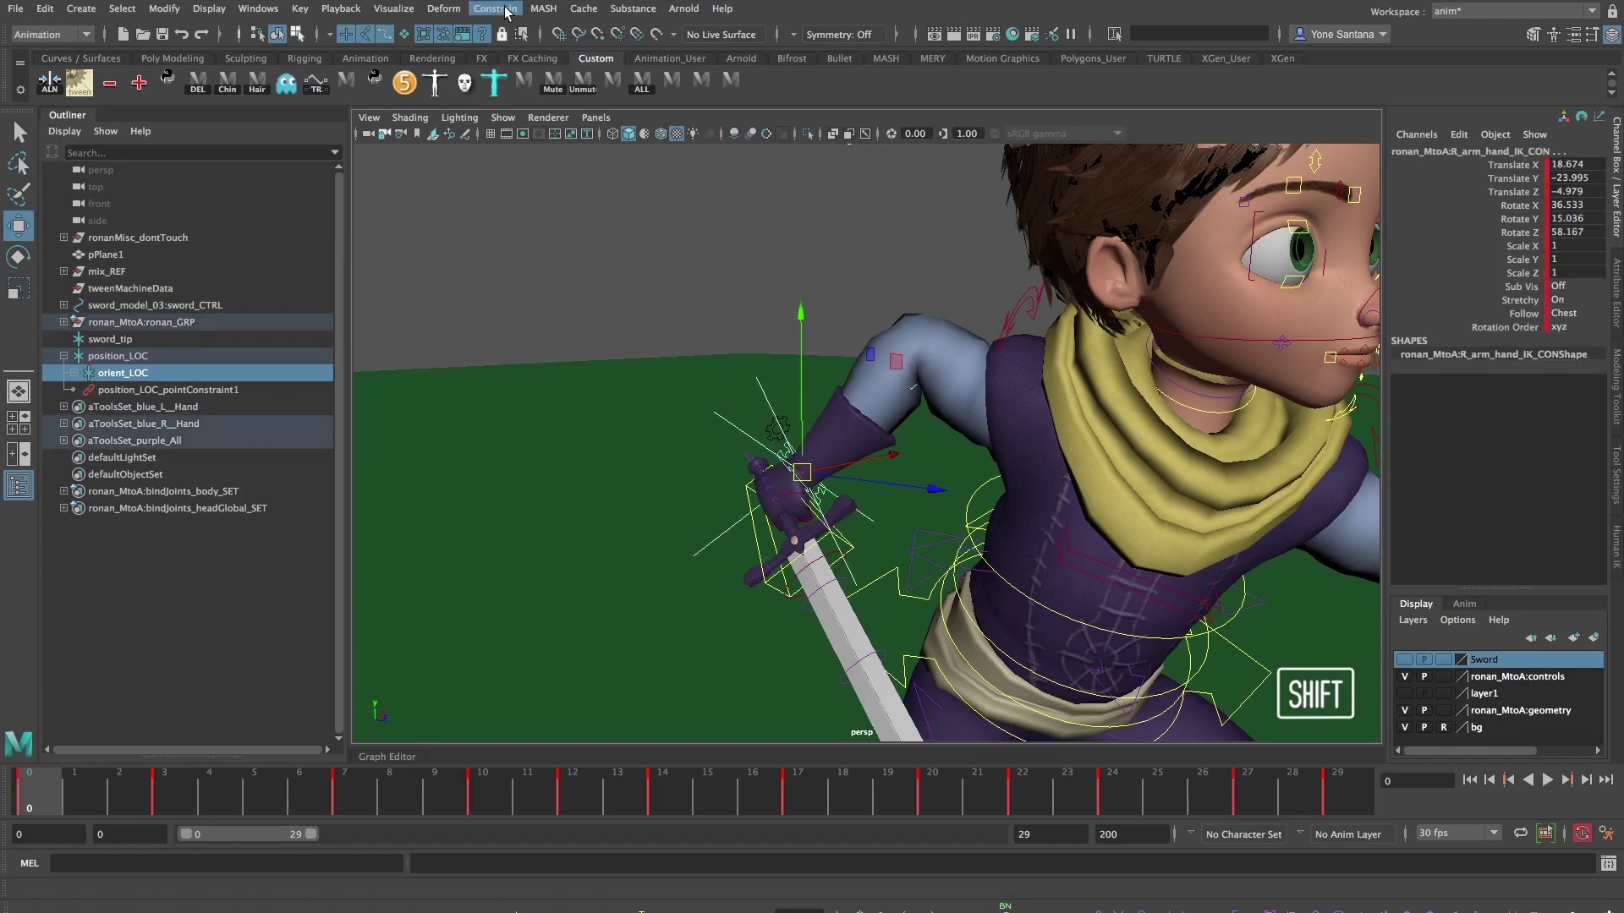
{"action": "left_click", "coordinate": [662, 86]}
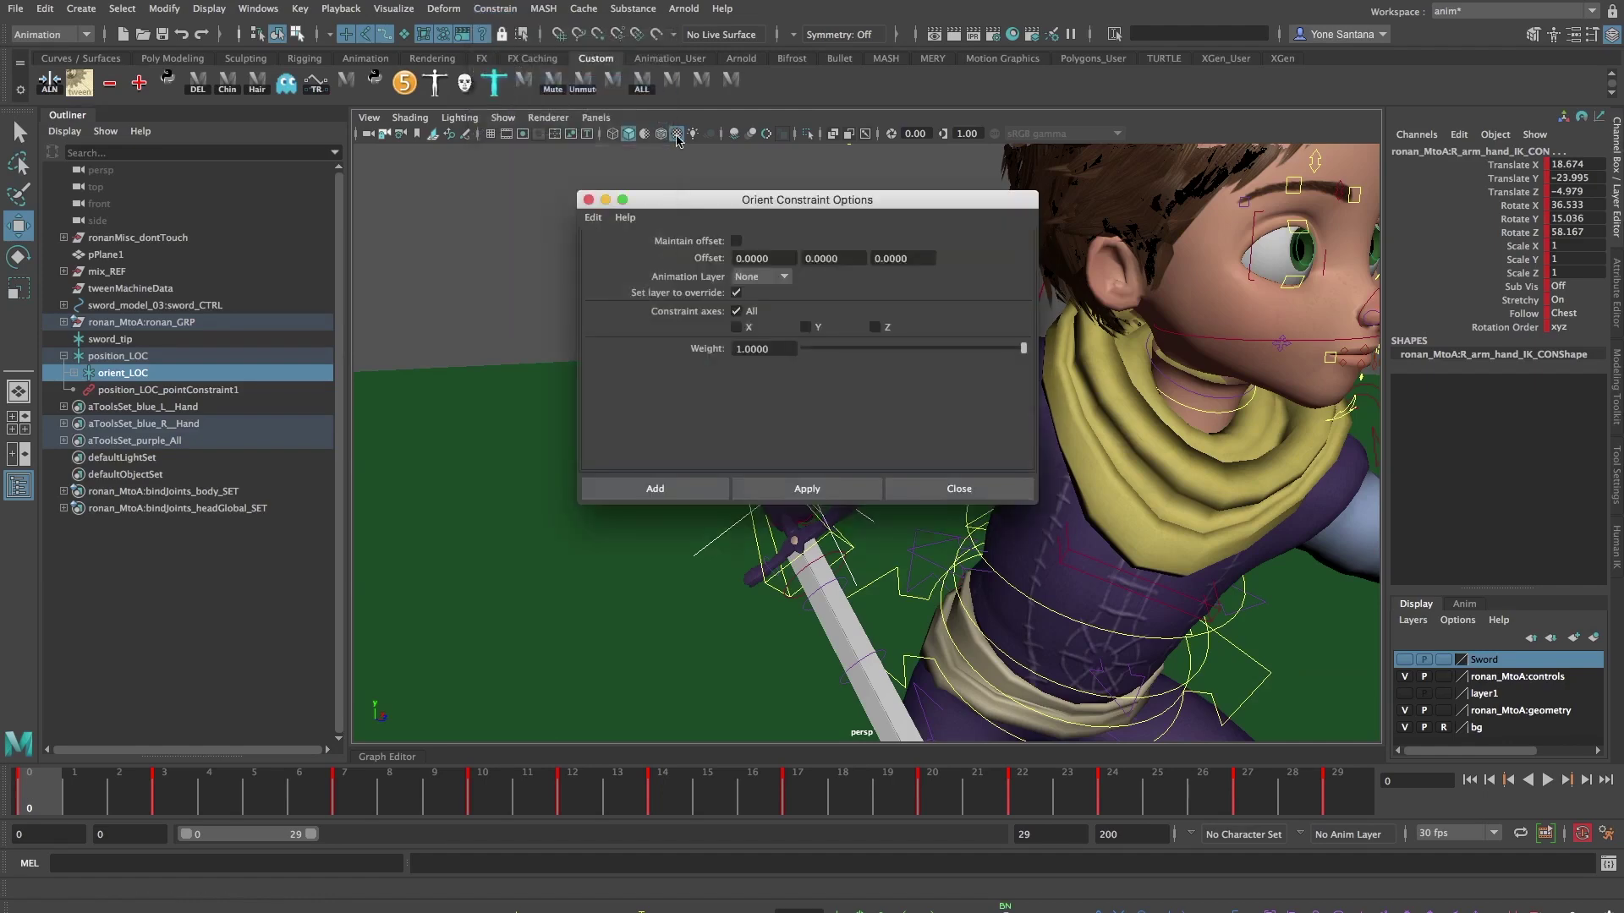
{"action": "left_click", "coordinate": [668, 489]}
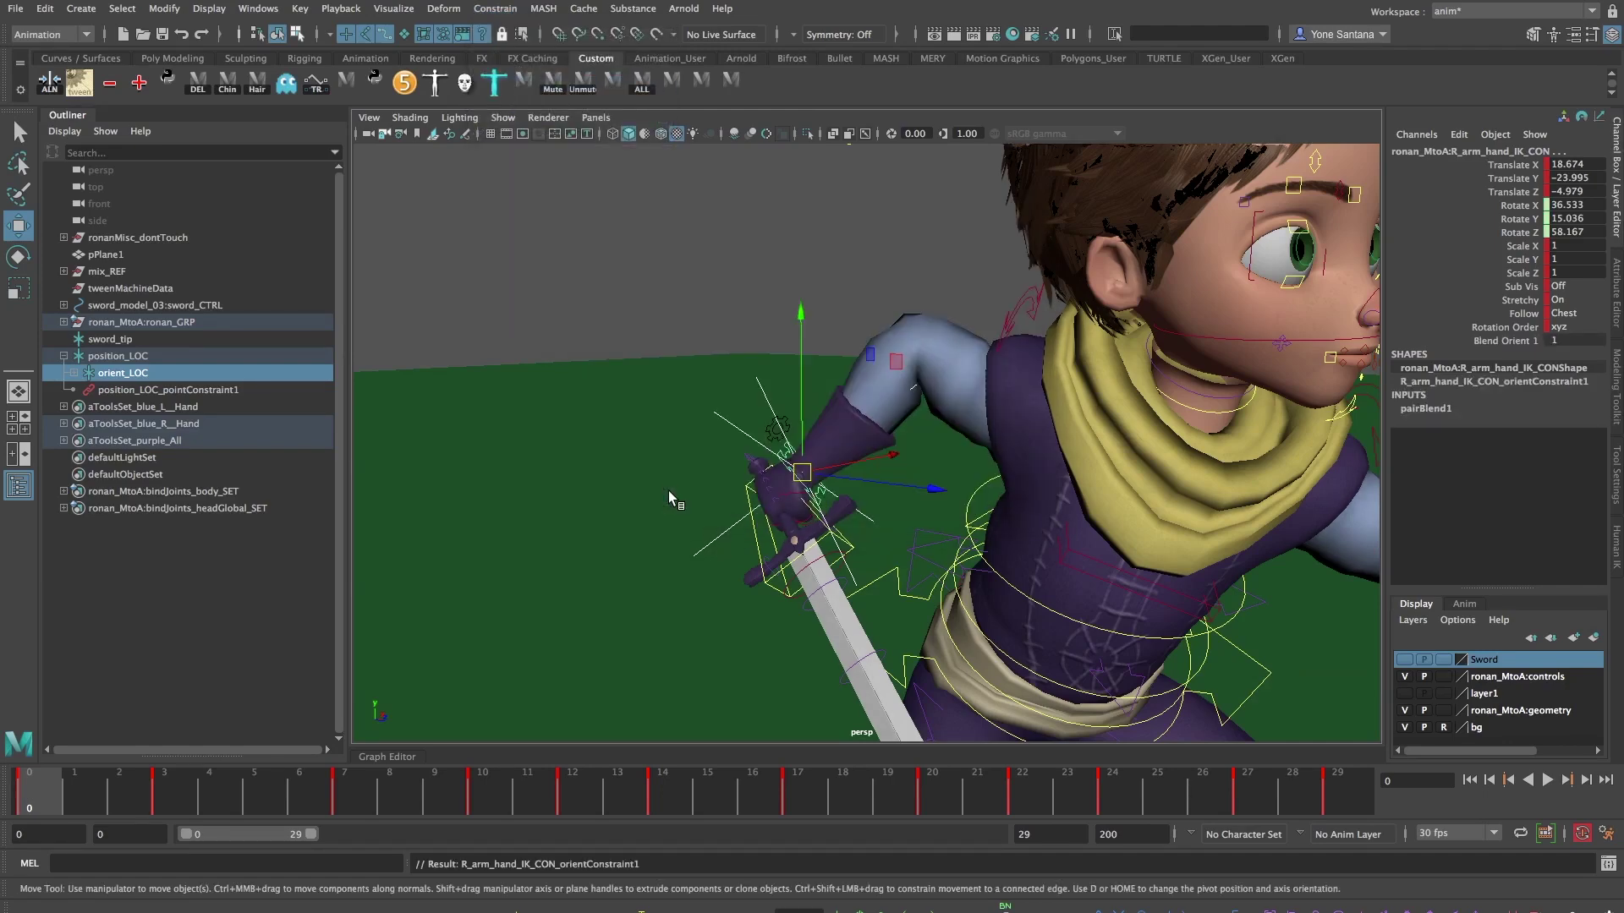
Key only the Blend Orient 1 channel of the right hand IK control at frame 0
{"action": "left_click", "coordinate": [846, 304]}
{"action": "left_click", "coordinate": [783, 445]}
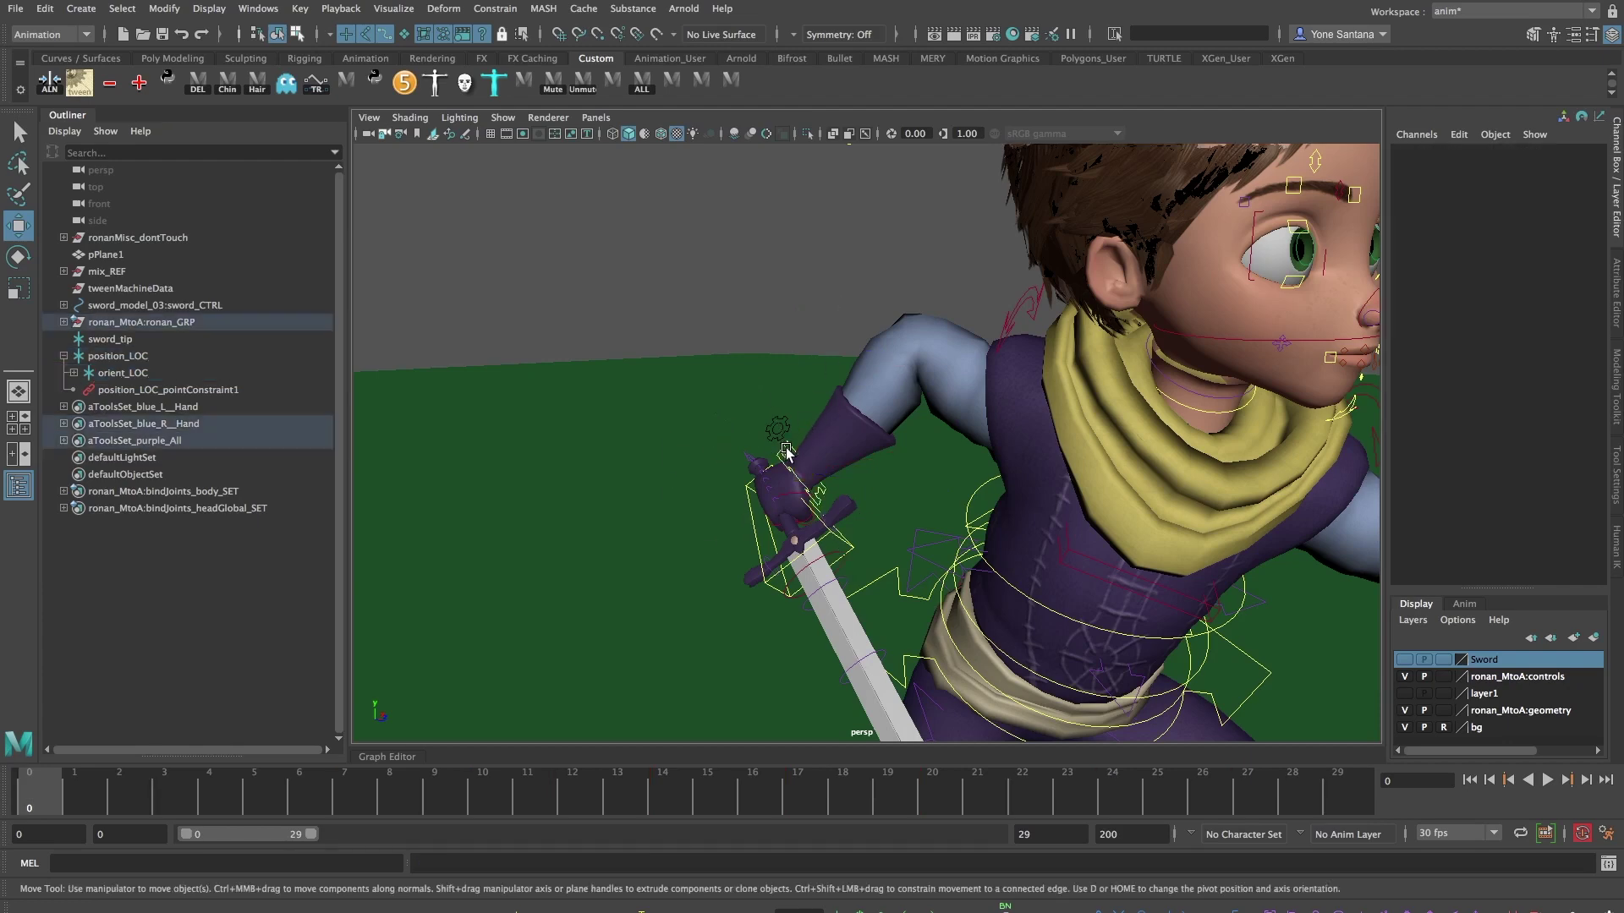
{"action": "left_click", "coordinate": [1519, 342]}
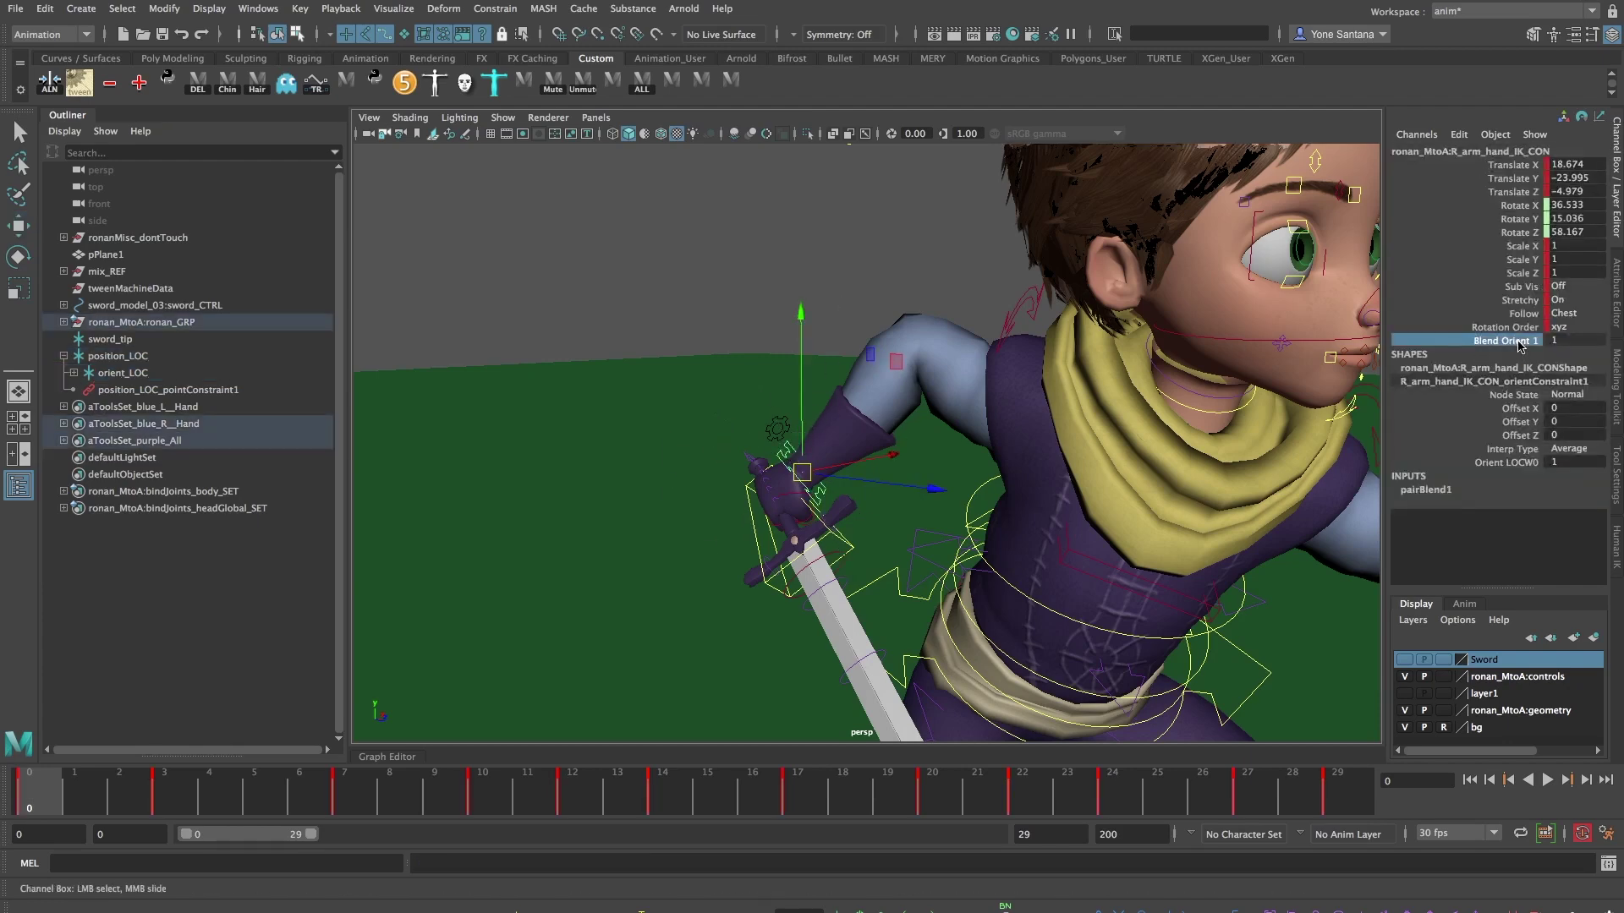
{"action": "right_click", "coordinate": [1513, 347]}
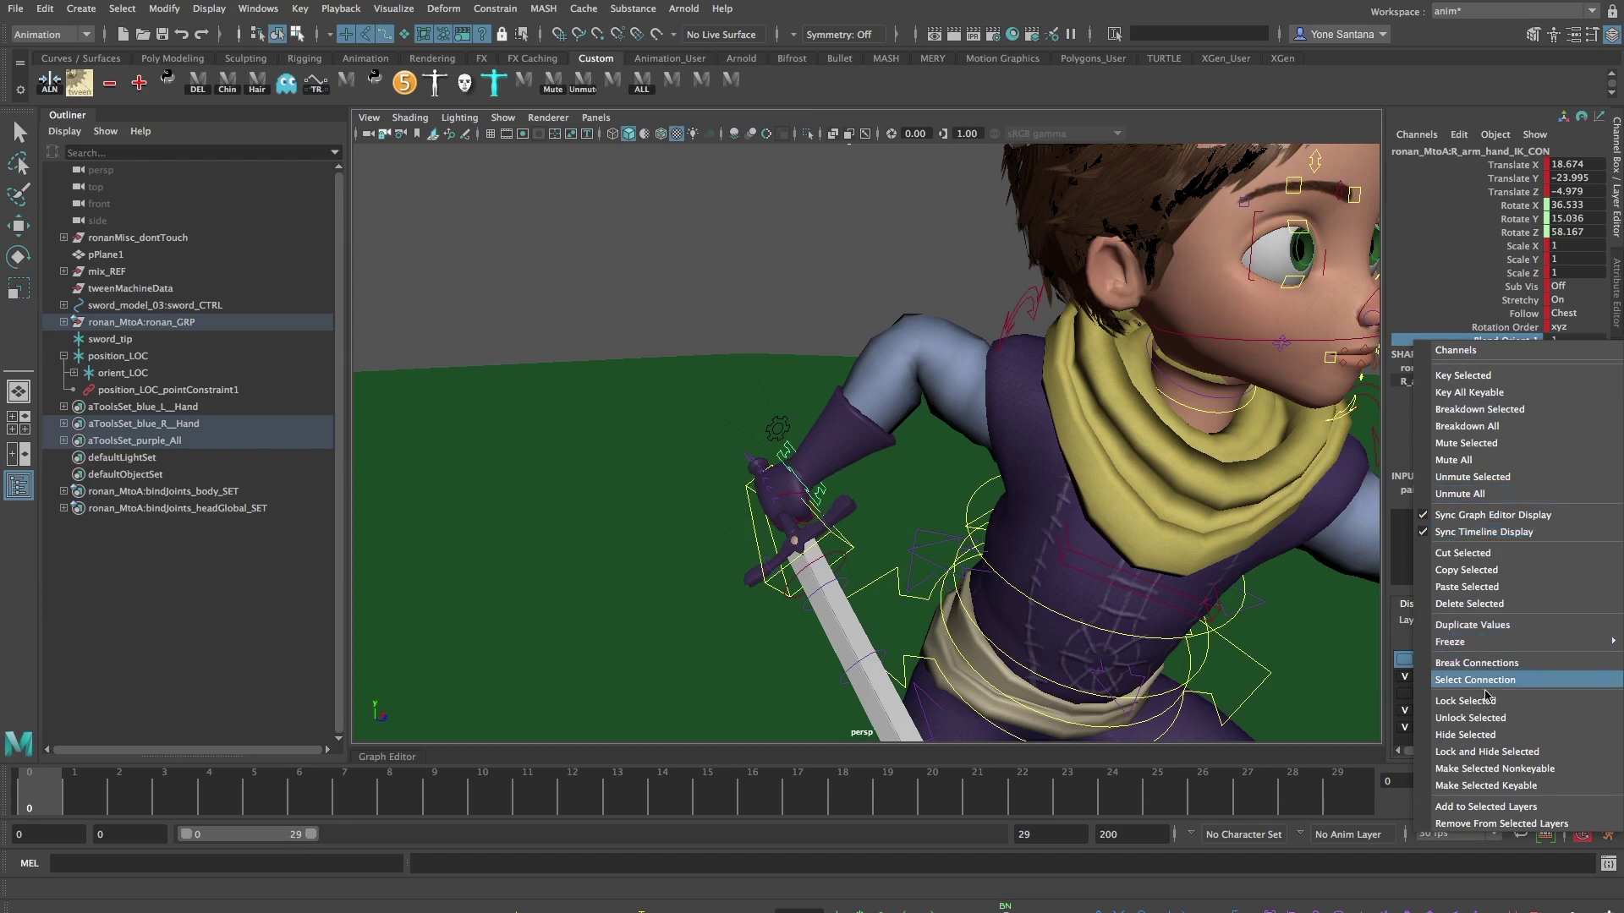
{"action": "left_click", "coordinate": [1499, 378]}
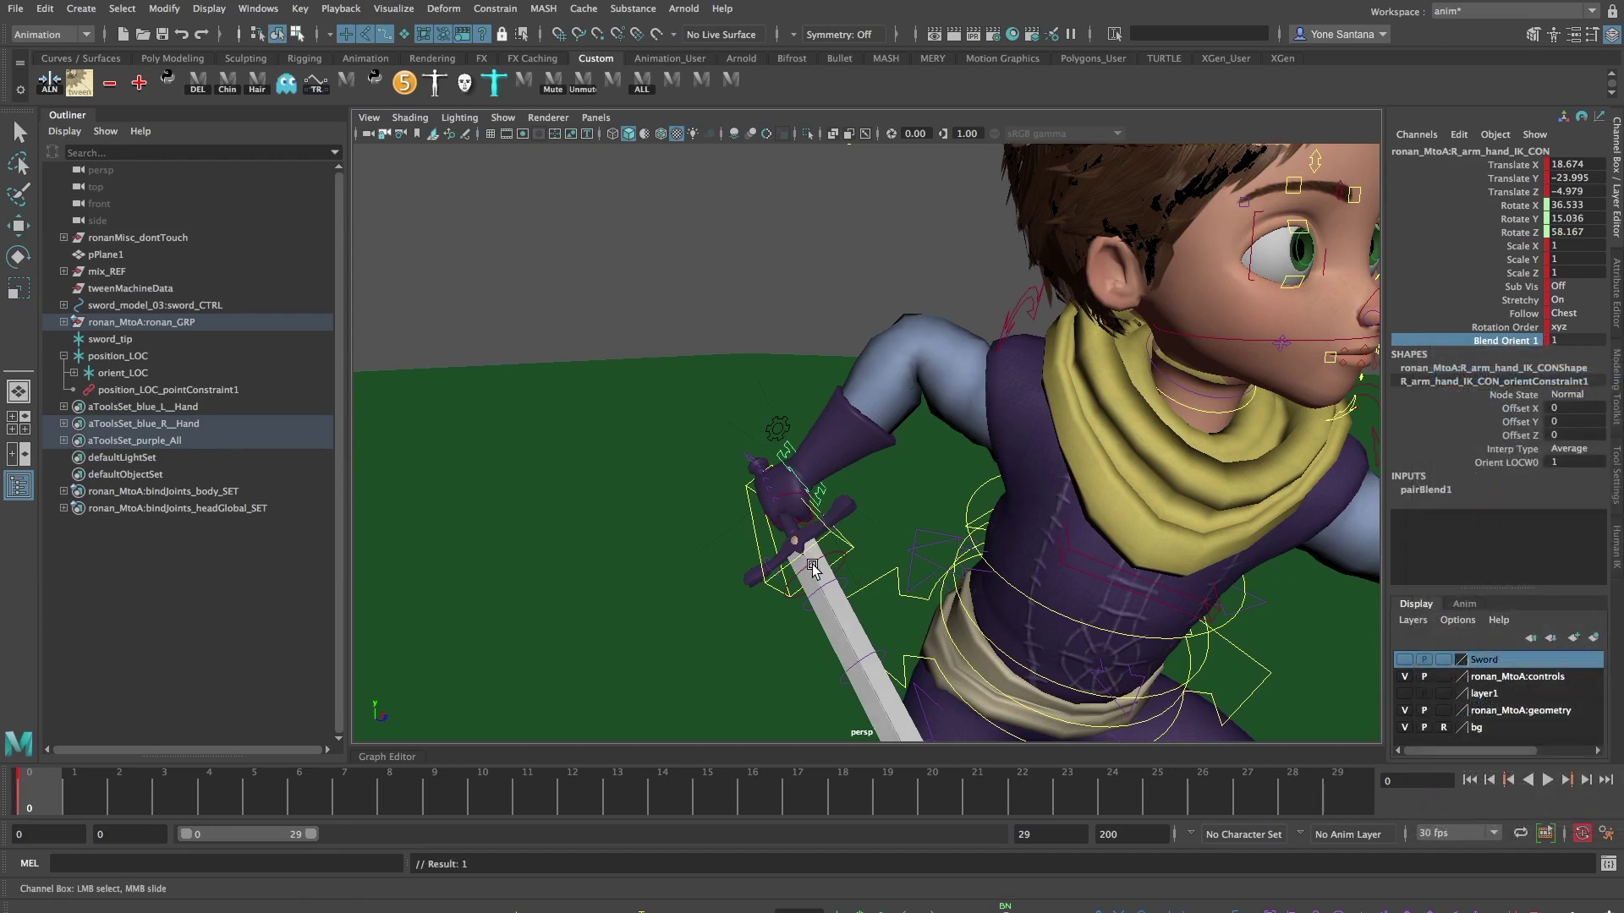
Move the sword_tip locator at frame 10 to test how the sword hand follows it, and undo the move
{"action": "left_click_drag", "start_coordinate": [78, 793], "coordinate": [499, 802]}
{"action": "right_click_drag", "start_coordinate": [779, 428], "coordinate": [862, 348], "text": "alt"}
{"action": "left_click", "coordinate": [859, 332]}
{"action": "key", "text": "w"}
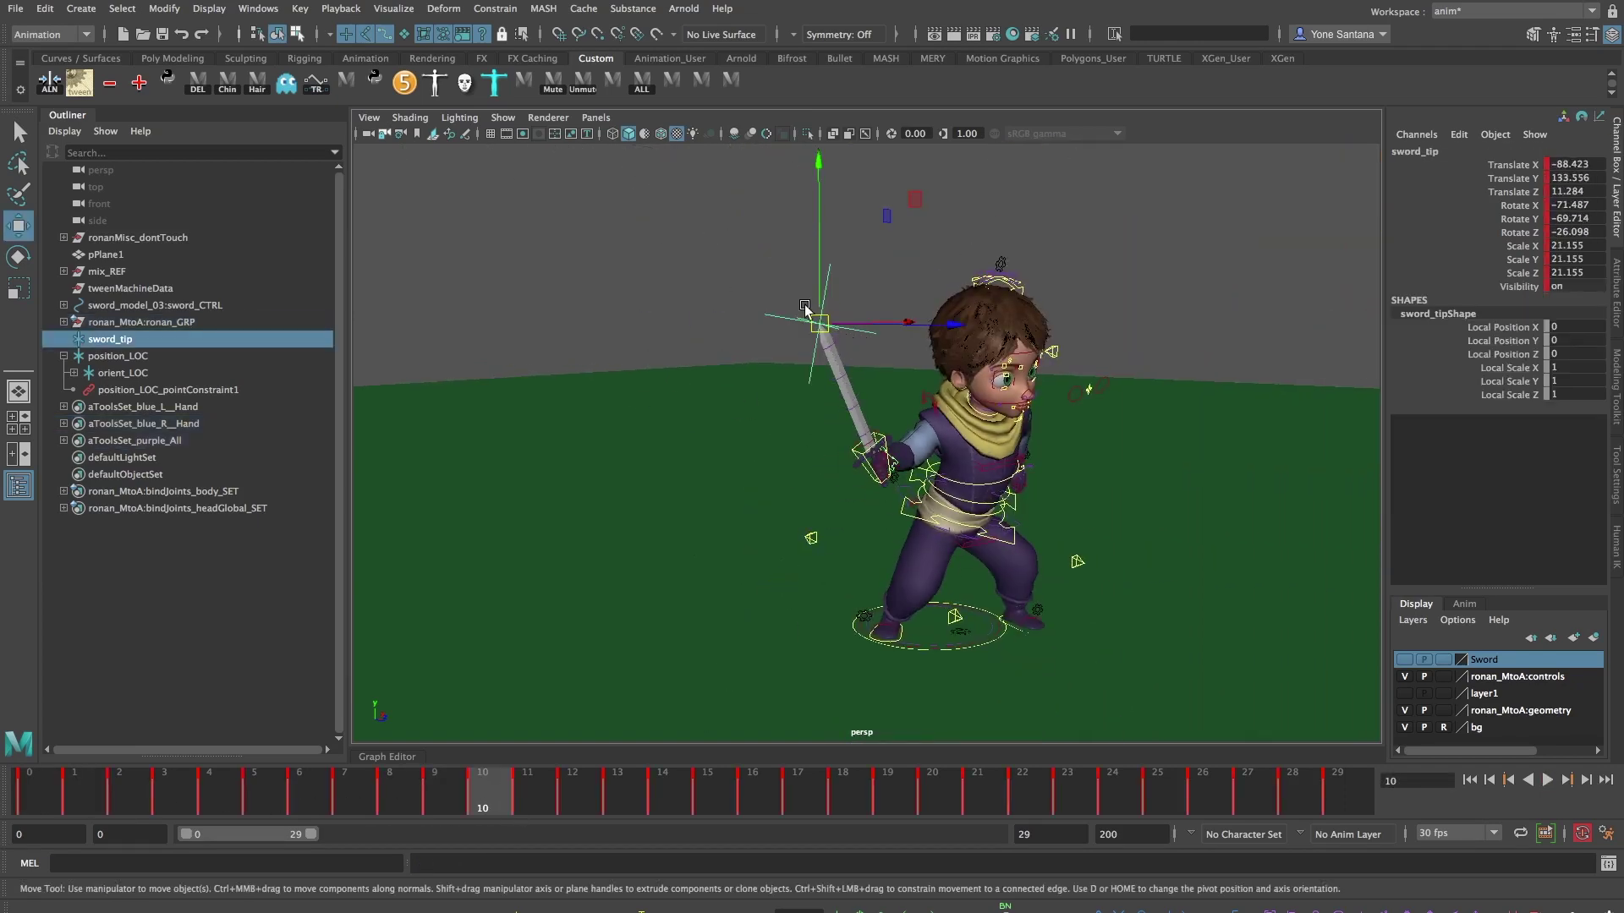
{"action": "left_click_drag", "start_coordinate": [808, 312], "coordinate": [710, 363]}
{"action": "key", "text": "ctrl+z"}
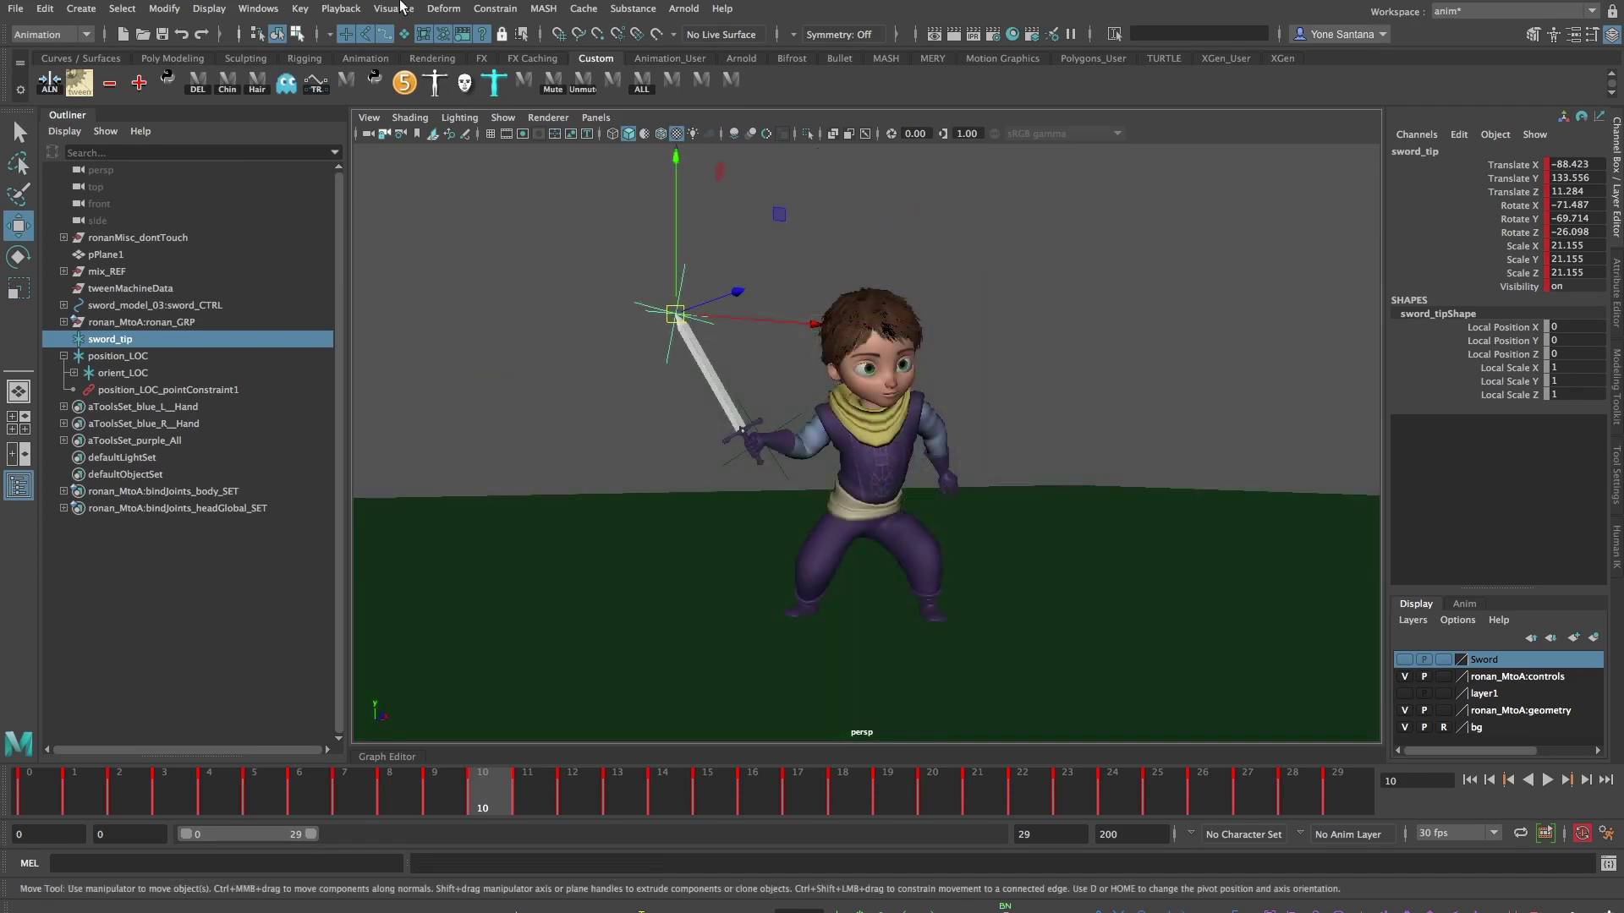
Create an editable motion trail for the sword_tip locator
{"action": "left_click", "coordinate": [393, 9]}
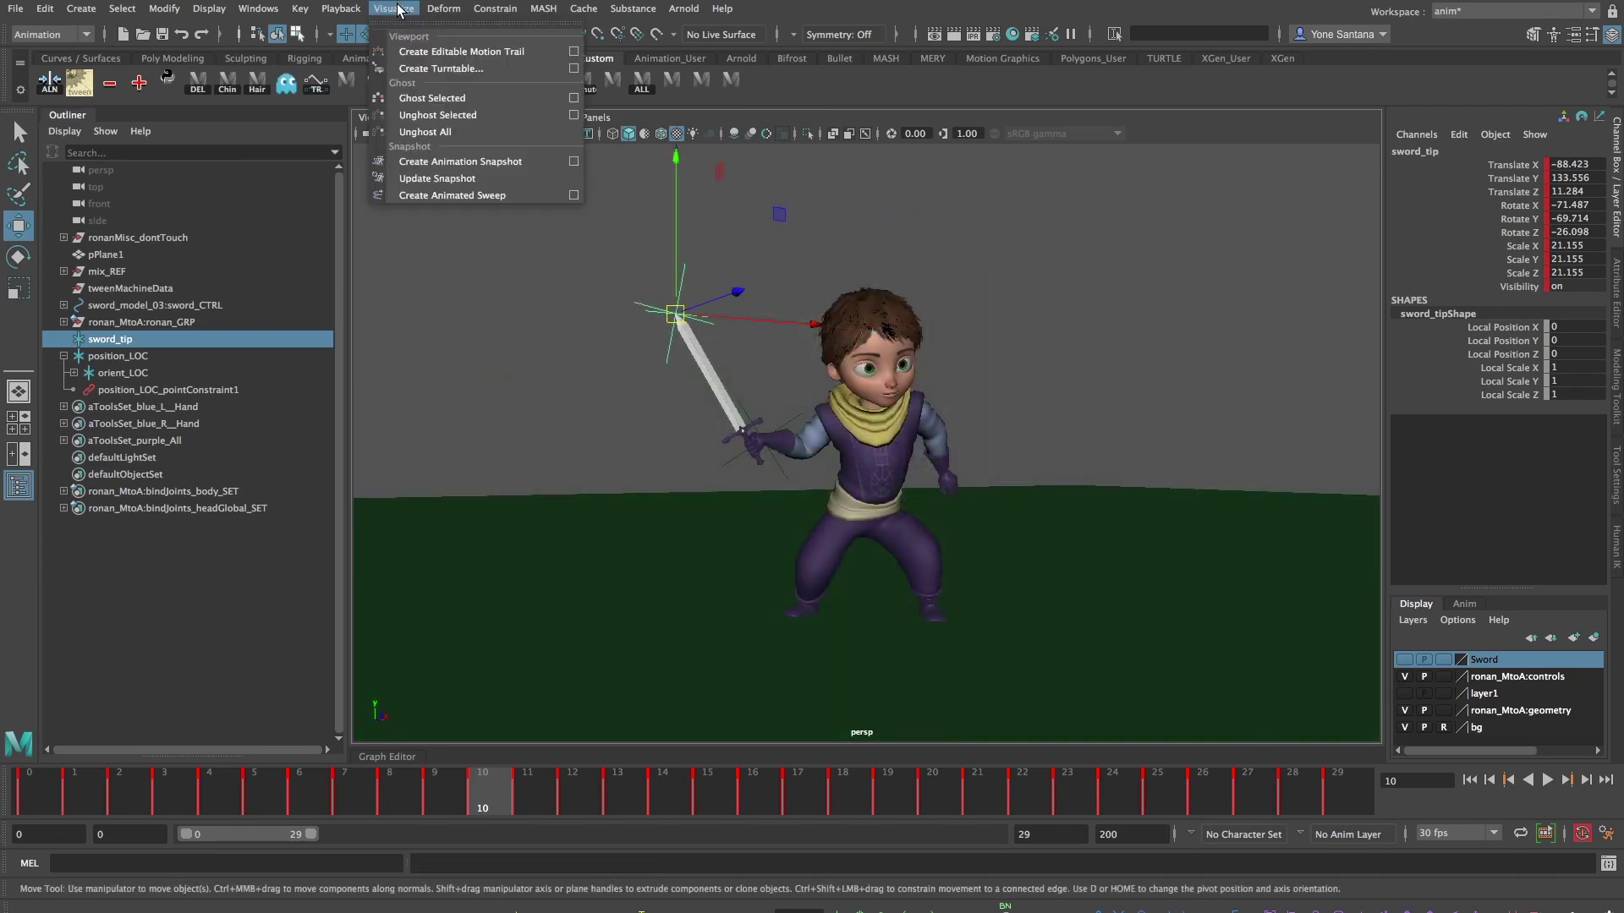
{"action": "left_click", "coordinate": [450, 56]}
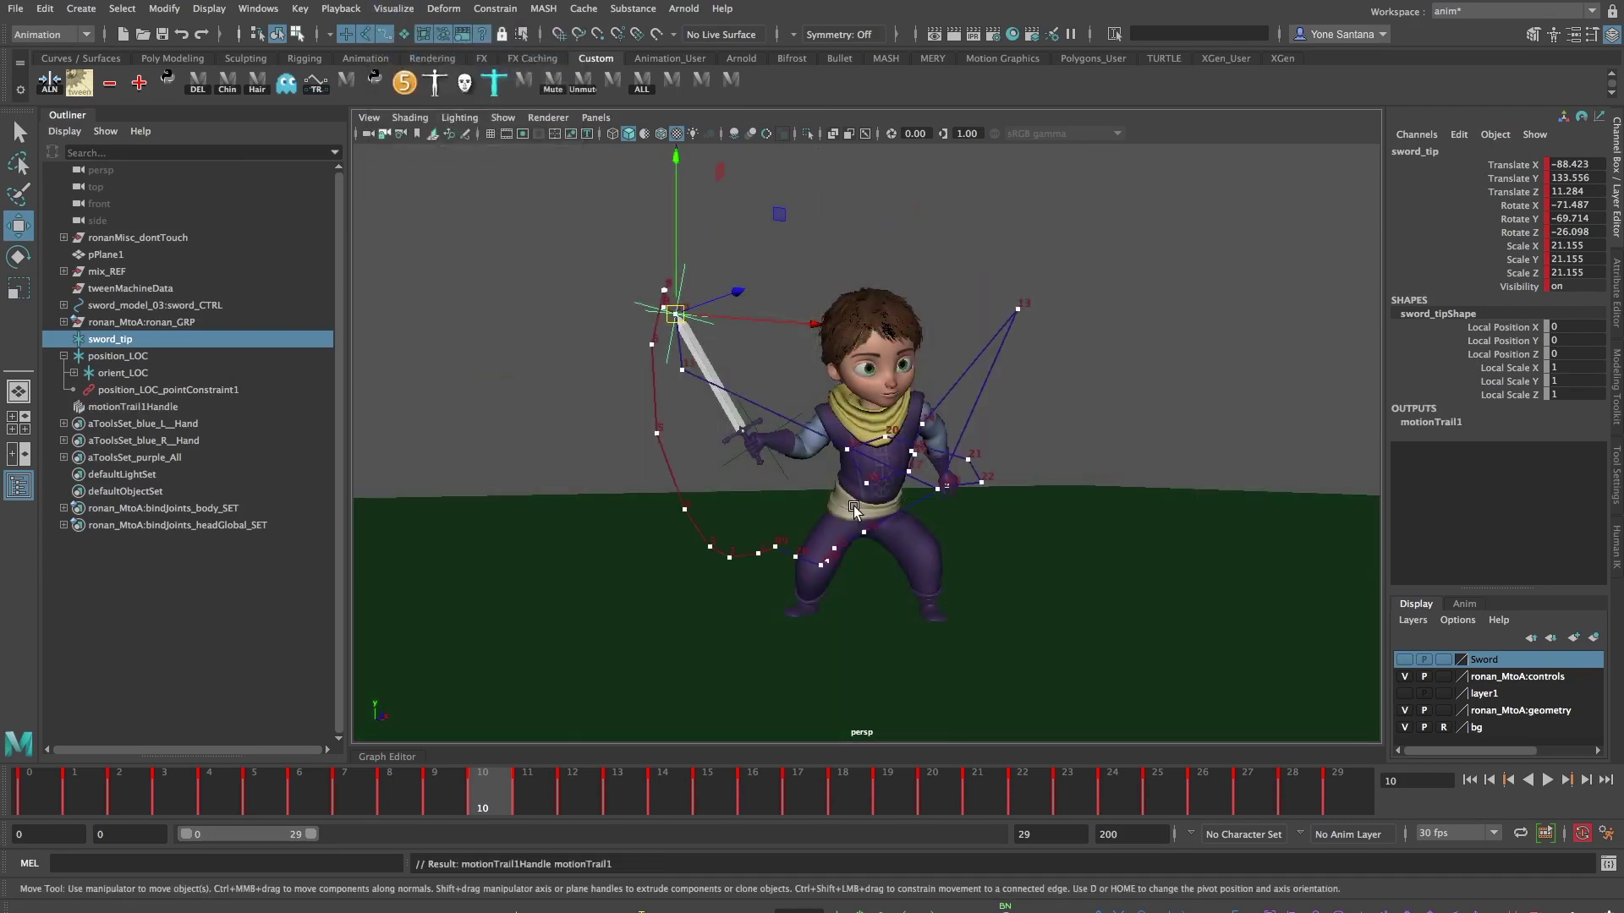
{"action": "left_click_drag", "start_coordinate": [854, 507], "coordinate": [812, 536], "text": "alt"}
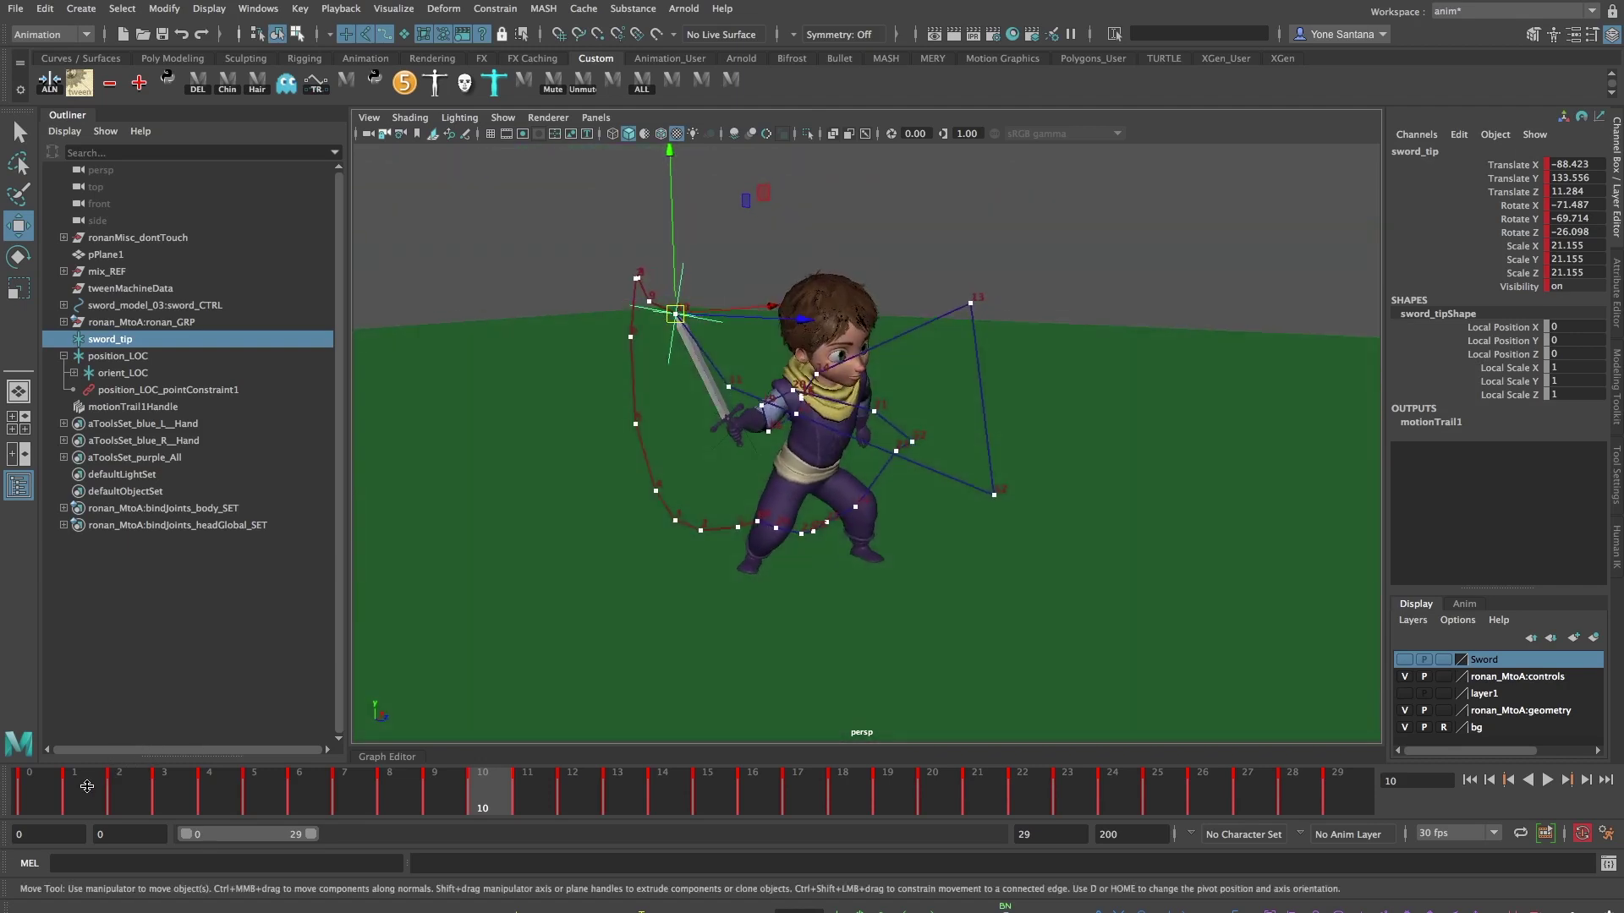
Delete the in-between keys of sword_tip so that it is keyed on every third frame up to frame 27
{"action": "left_click_drag", "start_coordinate": [88, 792], "coordinate": [286, 790], "text": "shift"}
{"action": "right_click", "coordinate": [127, 799]}
{"action": "left_click", "coordinate": [159, 558]}
{"action": "right_click", "coordinate": [286, 791]}
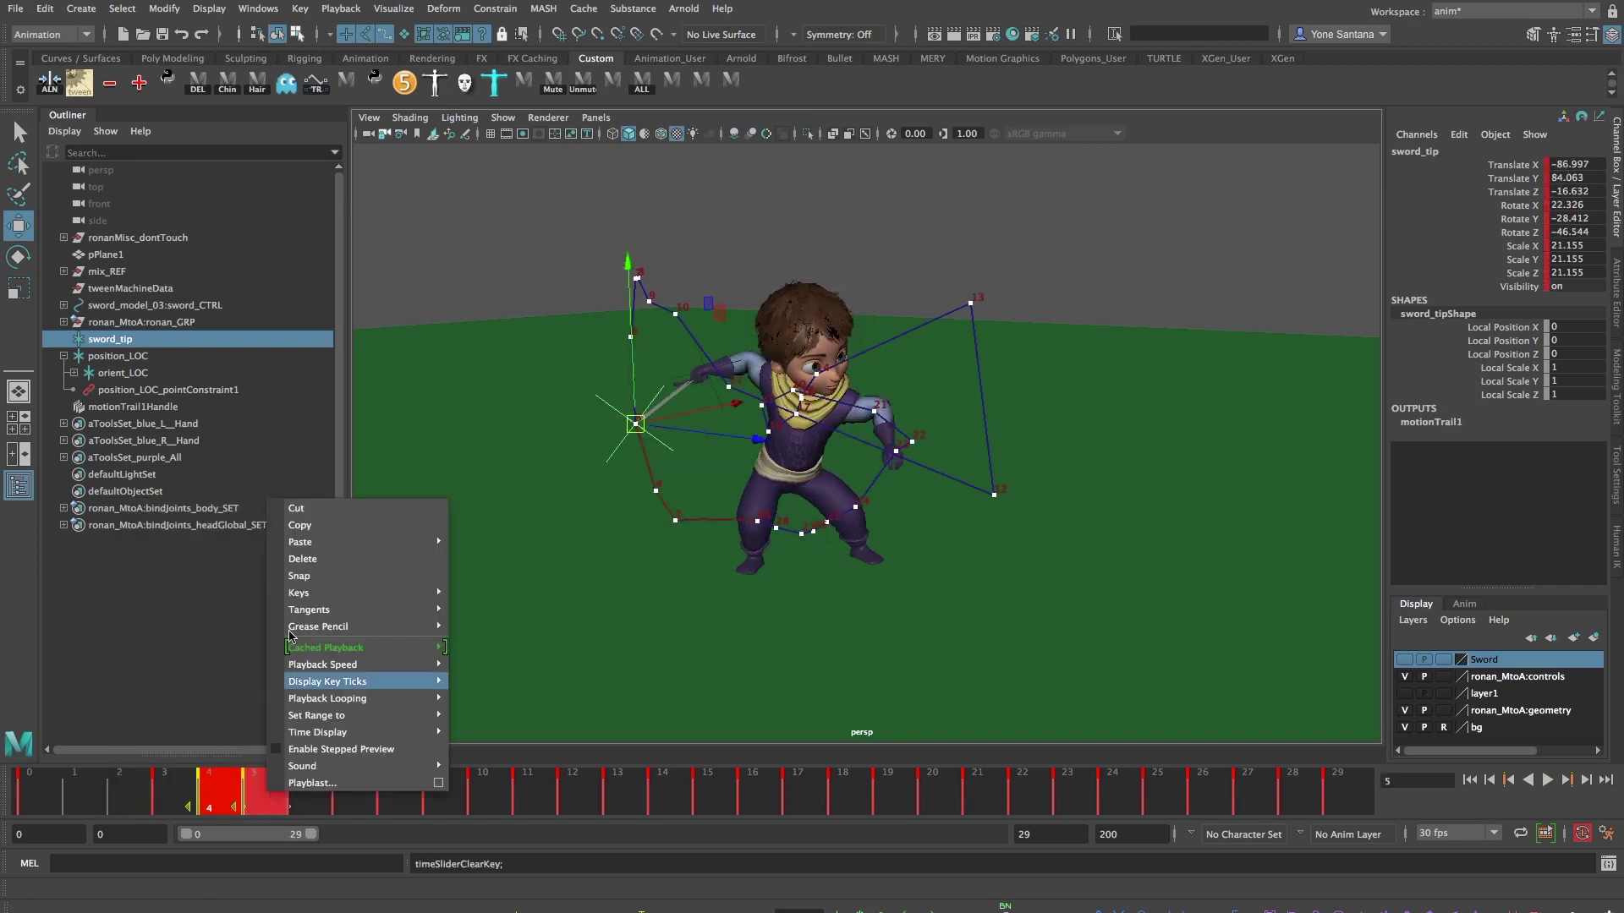
{"action": "left_click", "coordinate": [302, 559]}
{"action": "left_click", "coordinate": [755, 528]}
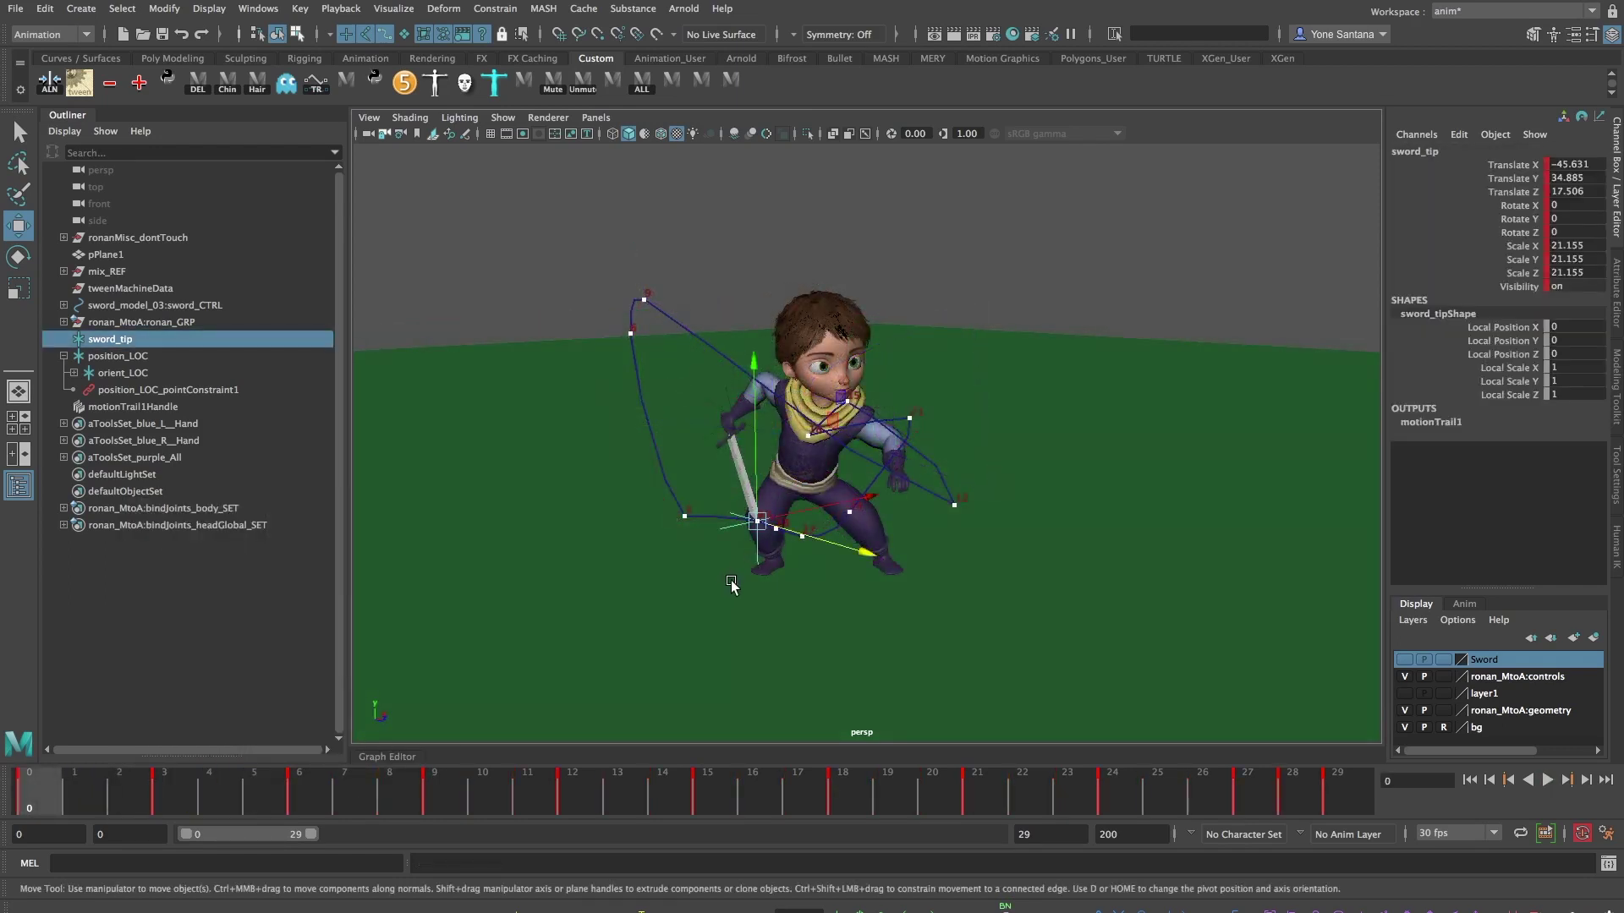
Reposition sword_tip at frames 0 and 3 to shape the start of its arc, checking it from several angles
{"action": "left_click_drag", "start_coordinate": [732, 584], "coordinate": [927, 587], "text": "alt"}
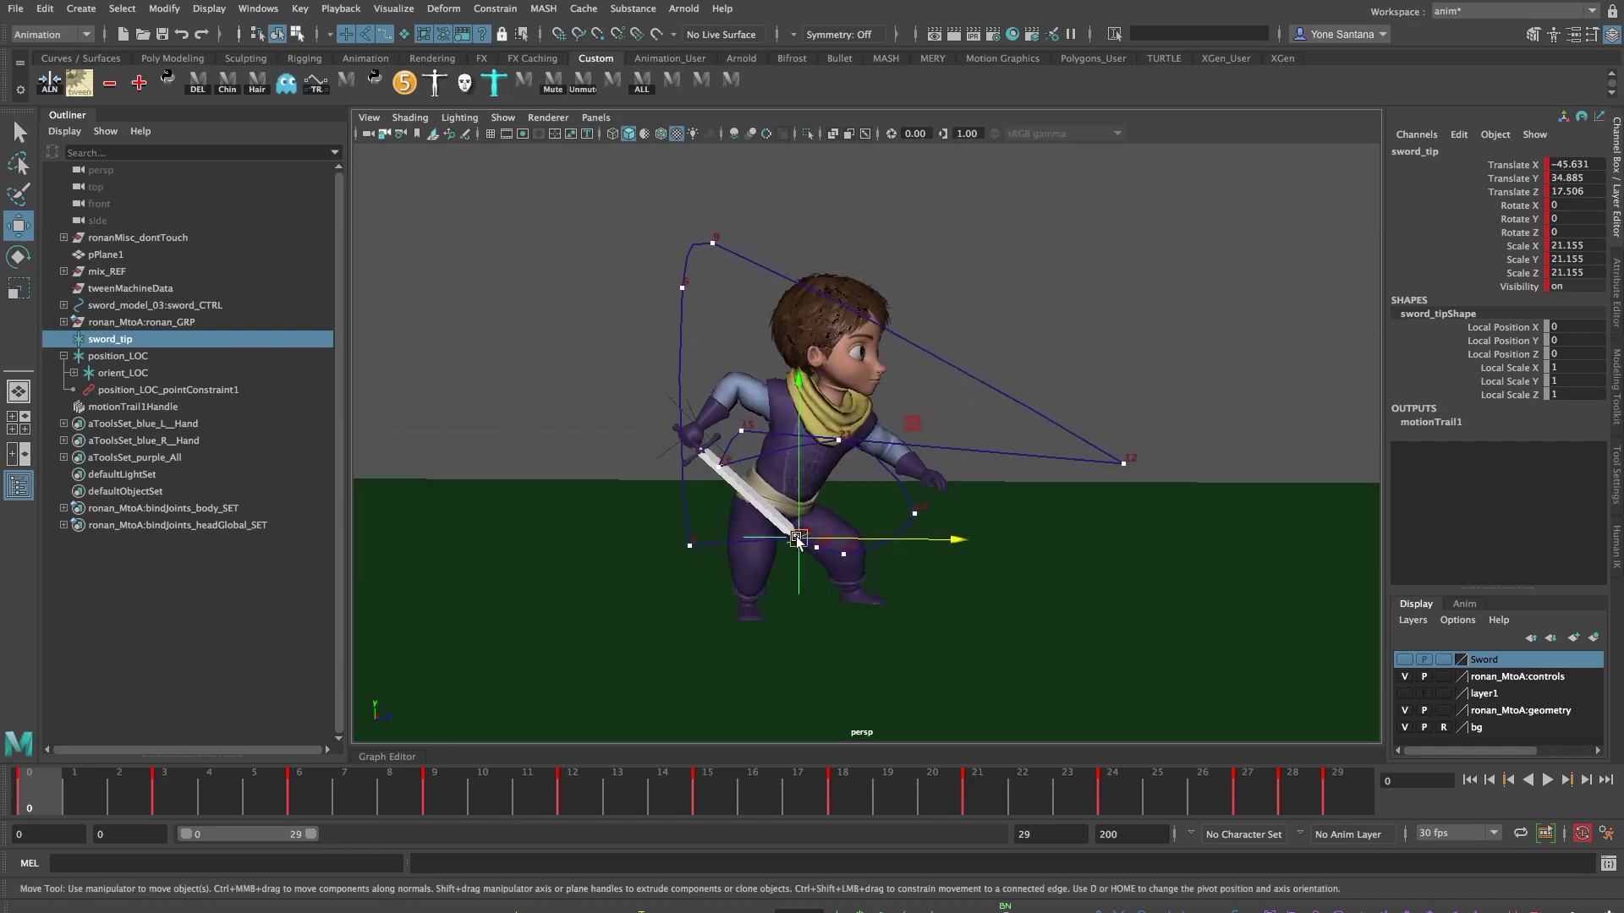
{"action": "left_click_drag", "start_coordinate": [796, 539], "coordinate": [828, 509]}
{"action": "left_click_drag", "start_coordinate": [85, 790], "coordinate": [166, 790]}
{"action": "left_click_drag", "start_coordinate": [691, 545], "coordinate": [770, 524]}
{"action": "left_click_drag", "start_coordinate": [791, 579], "coordinate": [745, 592], "text": "alt"}
{"action": "left_click_drag", "start_coordinate": [753, 535], "coordinate": [794, 537]}
{"action": "left_click_drag", "start_coordinate": [732, 566], "coordinate": [803, 554], "text": "alt"}
{"action": "left_click_drag", "start_coordinate": [795, 522], "coordinate": [804, 521]}
Reposition sword_tip at frame 5 to smooth the upswing arc and delete its key at frame 6
{"action": "left_click_drag", "start_coordinate": [174, 788], "coordinate": [267, 785]}
{"action": "left_click_drag", "start_coordinate": [833, 541], "coordinate": [734, 518], "text": "alt"}
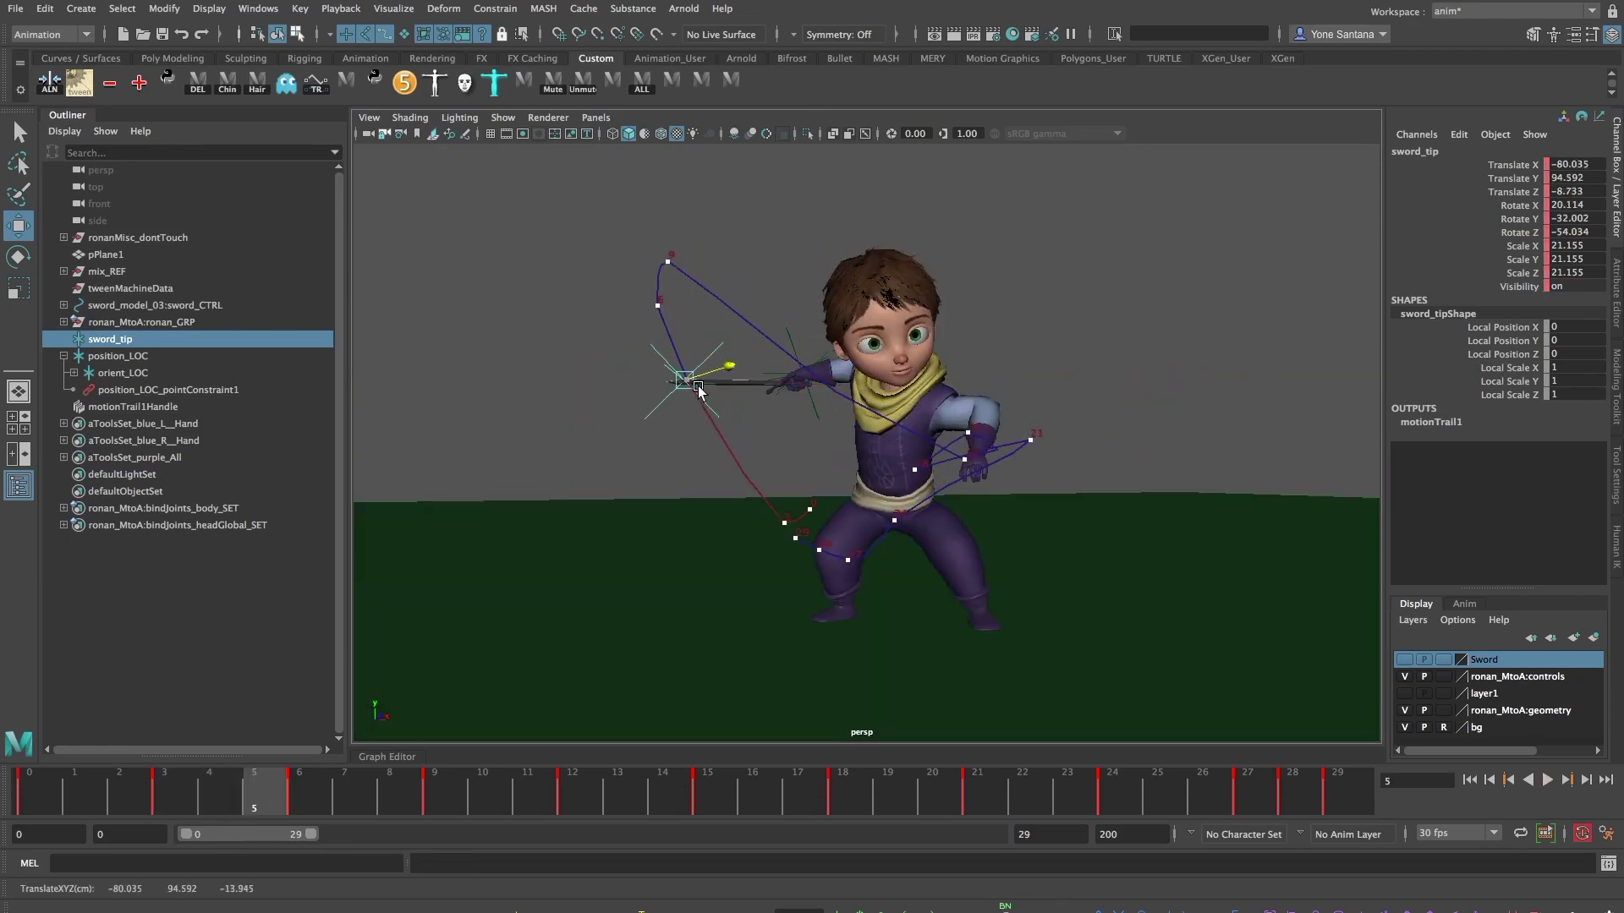
{"action": "left_click_drag", "start_coordinate": [697, 442], "coordinate": [700, 446]}
{"action": "left_click_drag", "start_coordinate": [700, 474], "coordinate": [780, 441], "text": "alt"}
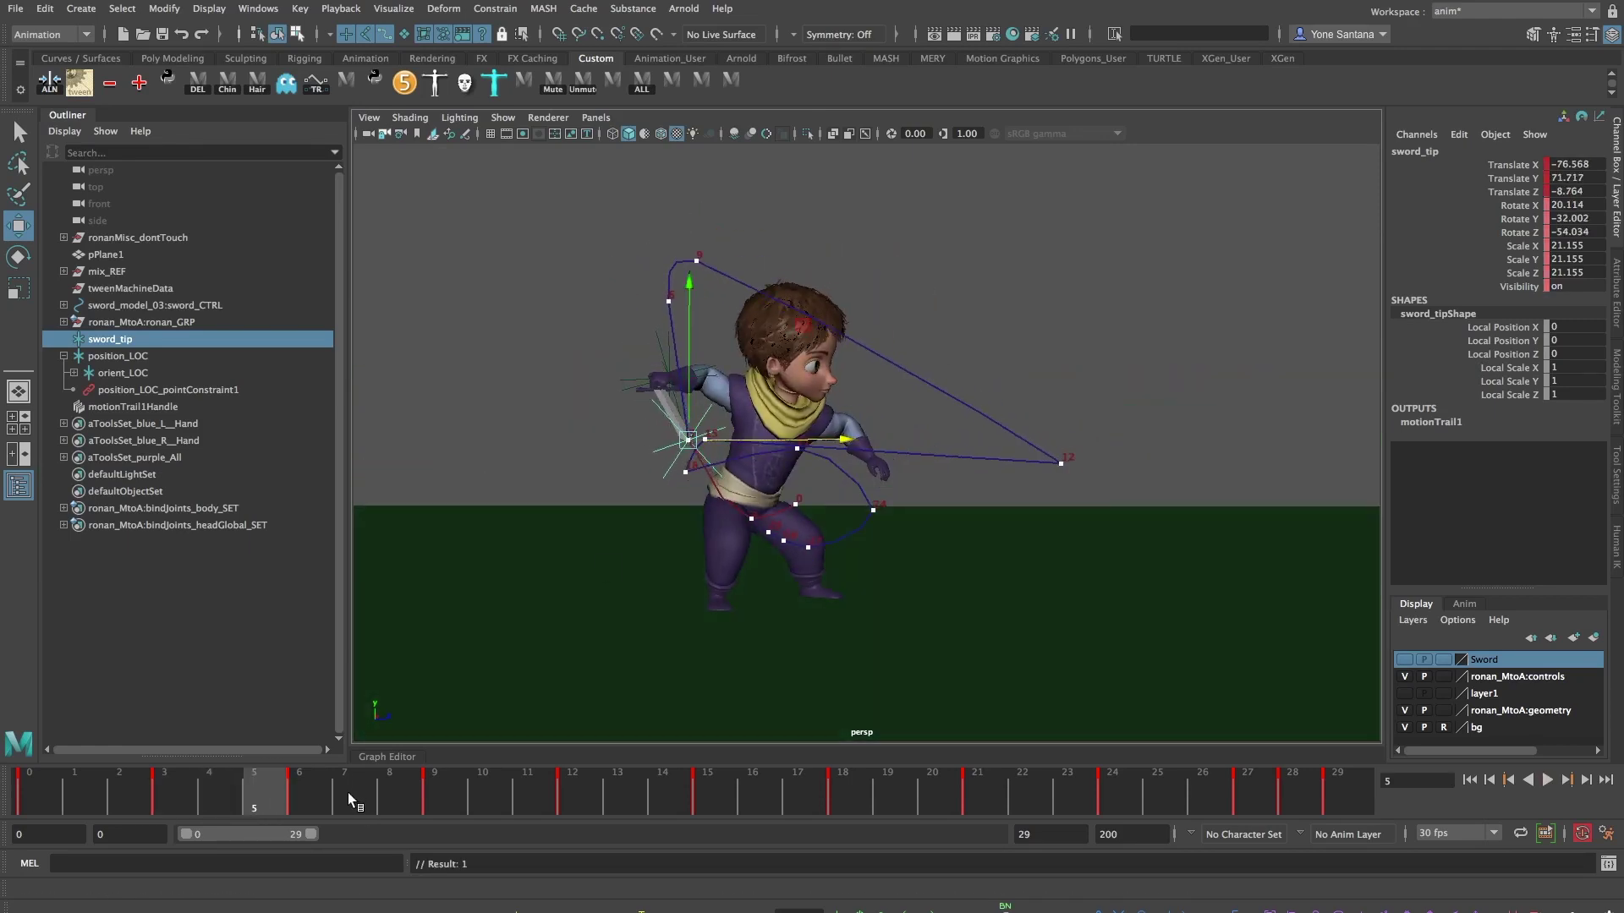
{"action": "left_click", "coordinate": [310, 791]}
{"action": "right_click", "coordinate": [310, 793]}
{"action": "left_click", "coordinate": [410, 559]}
Reposition sword_tip at frames 7 and 9 to round off the top of its motion trail
{"action": "left_click_drag", "start_coordinate": [279, 791], "coordinate": [389, 796]}
{"action": "left_click_drag", "start_coordinate": [691, 279], "coordinate": [664, 332]}
{"action": "key", "text": "z"}
{"action": "left_click", "coordinate": [347, 794]}
{"action": "left_click_drag", "start_coordinate": [762, 411], "coordinate": [715, 399], "text": "alt"}
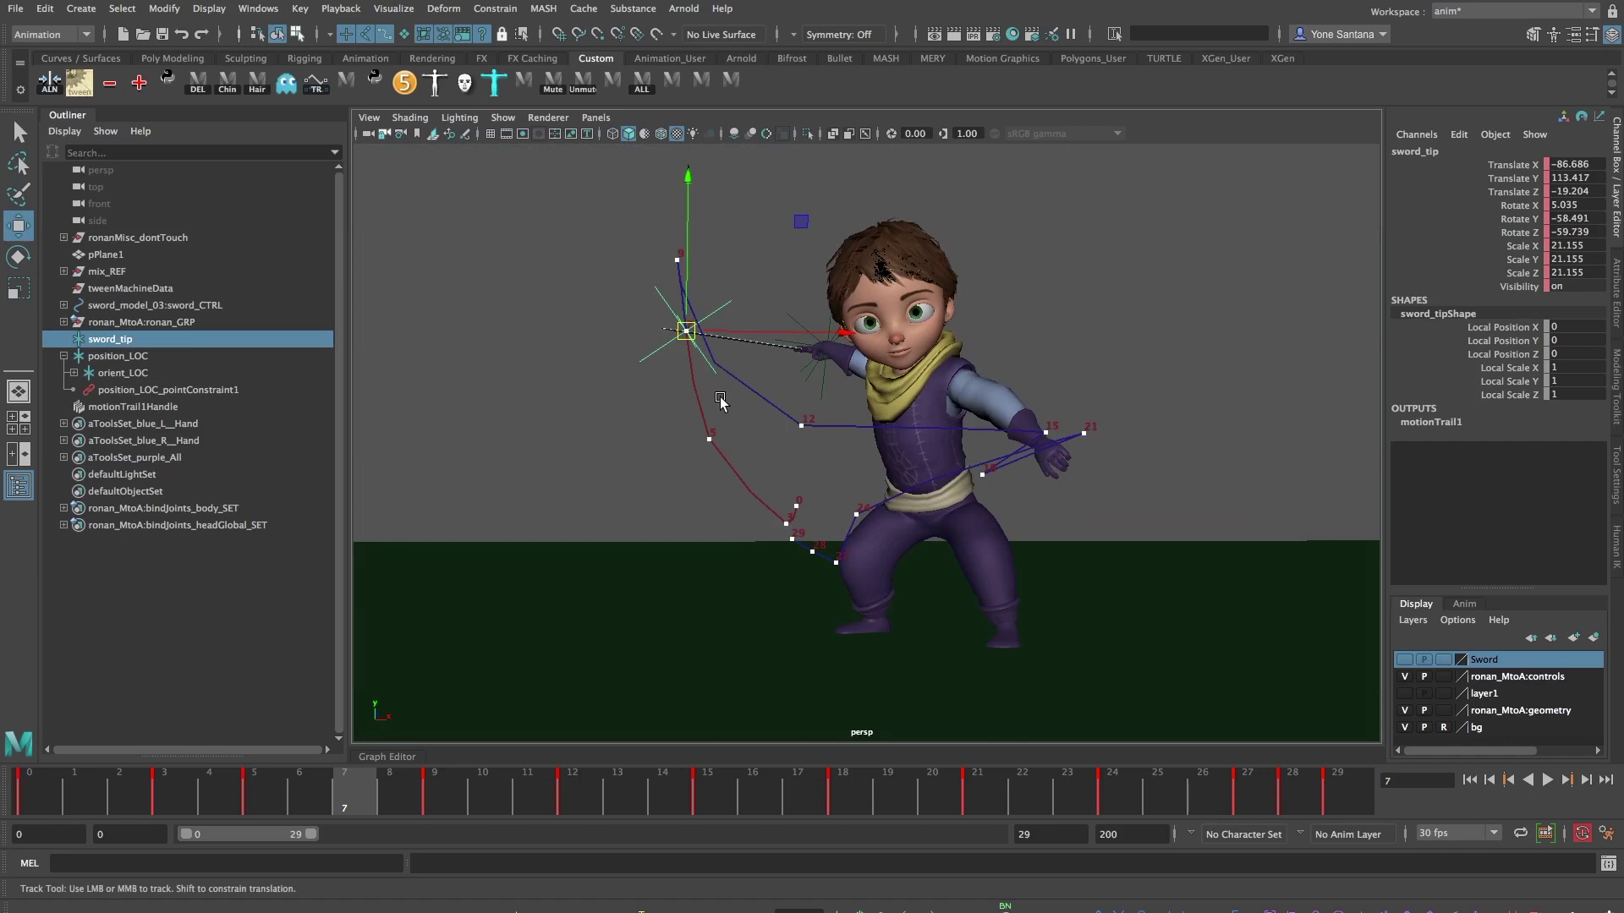
{"action": "left_click_drag", "start_coordinate": [685, 329], "coordinate": [695, 343]}
{"action": "key", "text": "period"}
{"action": "left_click_drag", "start_coordinate": [711, 283], "coordinate": [726, 254]}
{"action": "key", "text": "comma"}
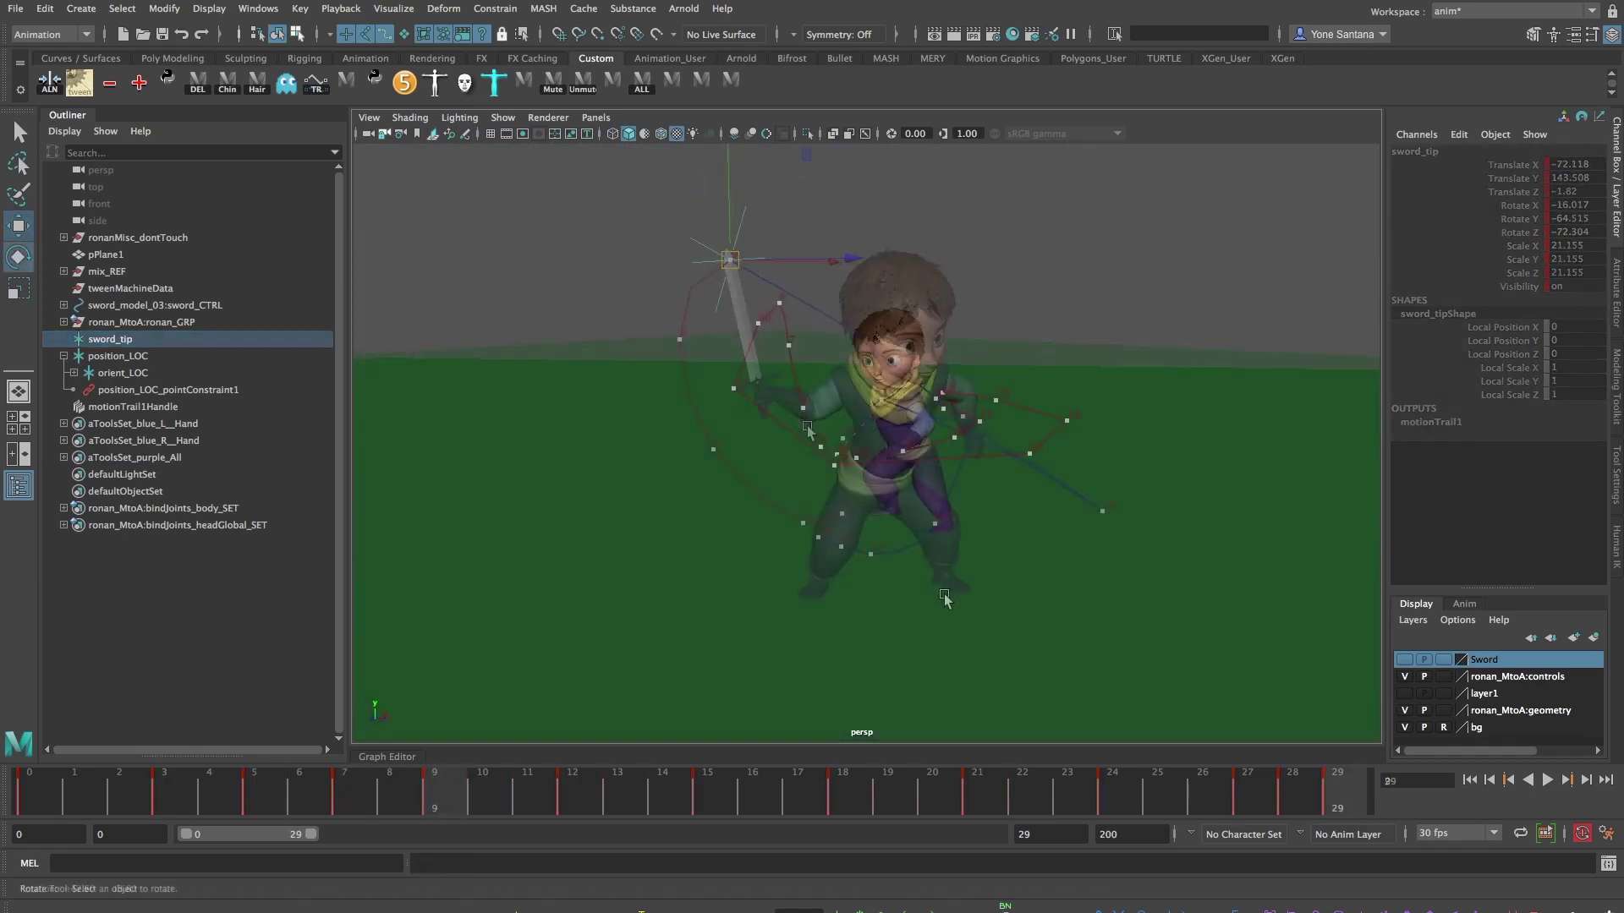
Delete the sword_tip motion trail and play back the animation
{"action": "left_click_drag", "start_coordinate": [1006, 603], "coordinate": [1040, 598], "text": "alt"}
{"action": "left_click", "coordinate": [133, 406]}
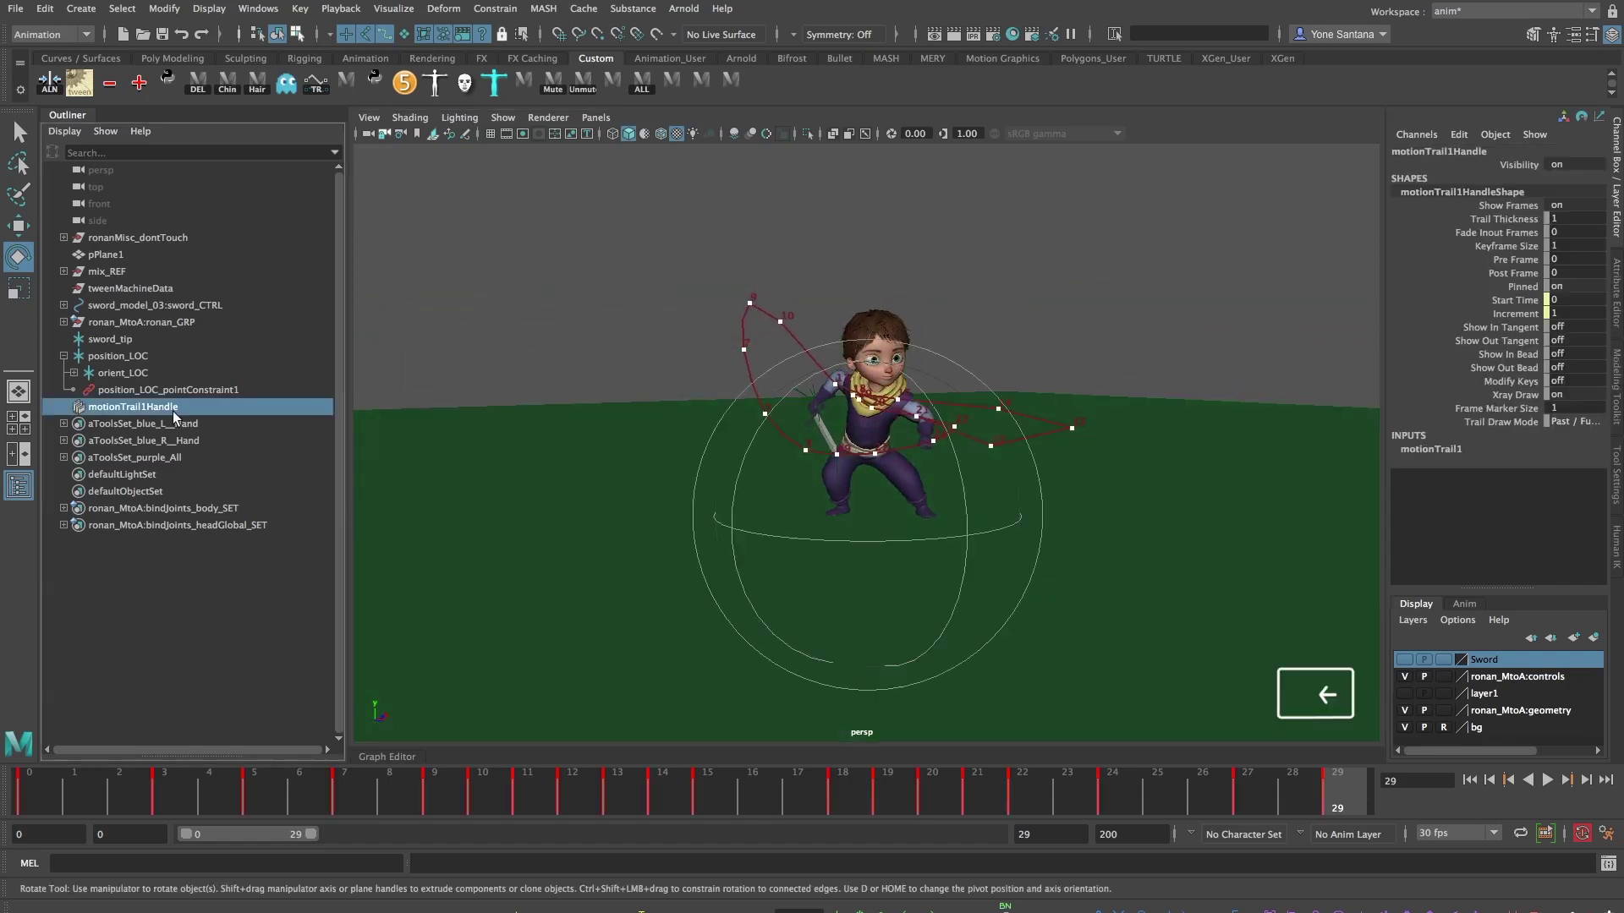
{"action": "key", "text": "Delete"}
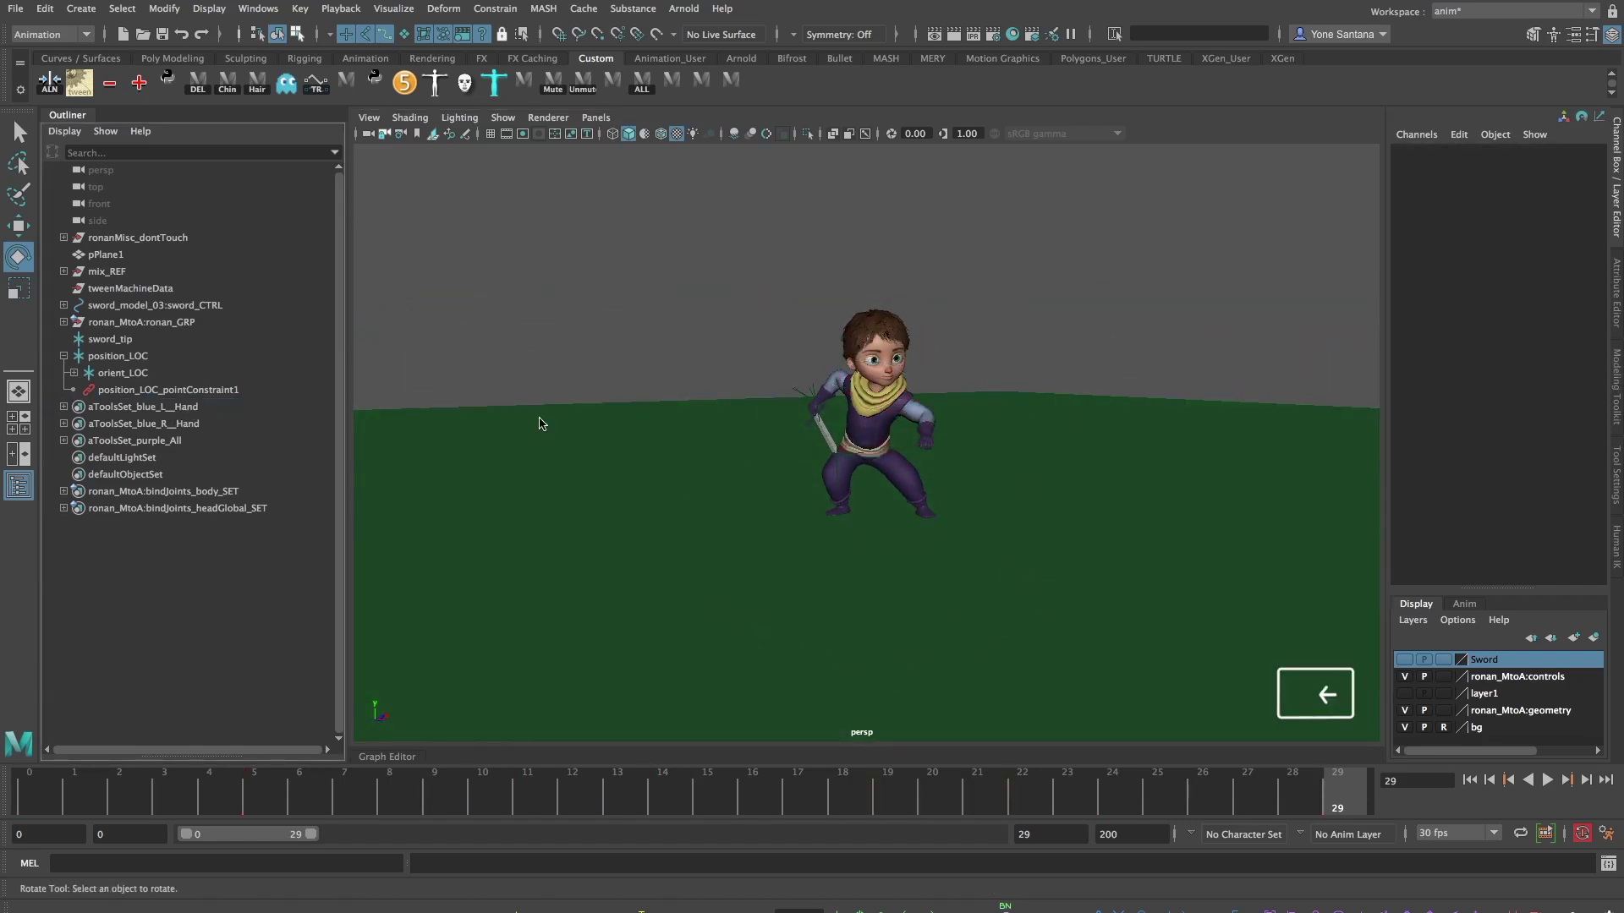
{"action": "right_click_drag", "start_coordinate": [541, 422], "coordinate": [1167, 590], "text": "alt"}
{"action": "left_click", "coordinate": [1548, 782]}
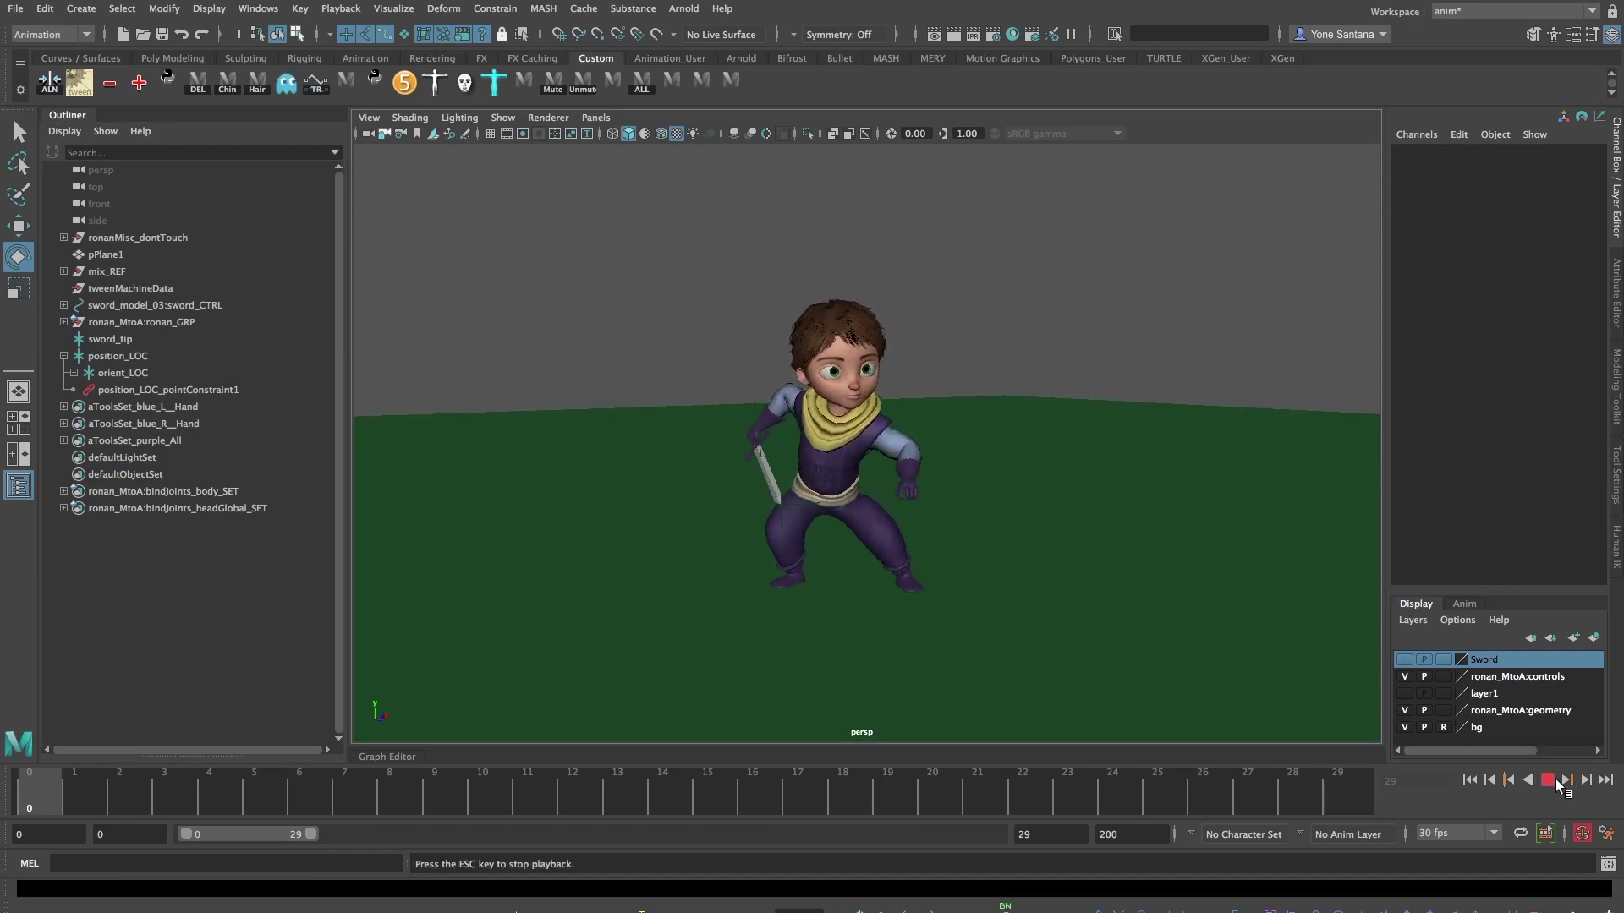